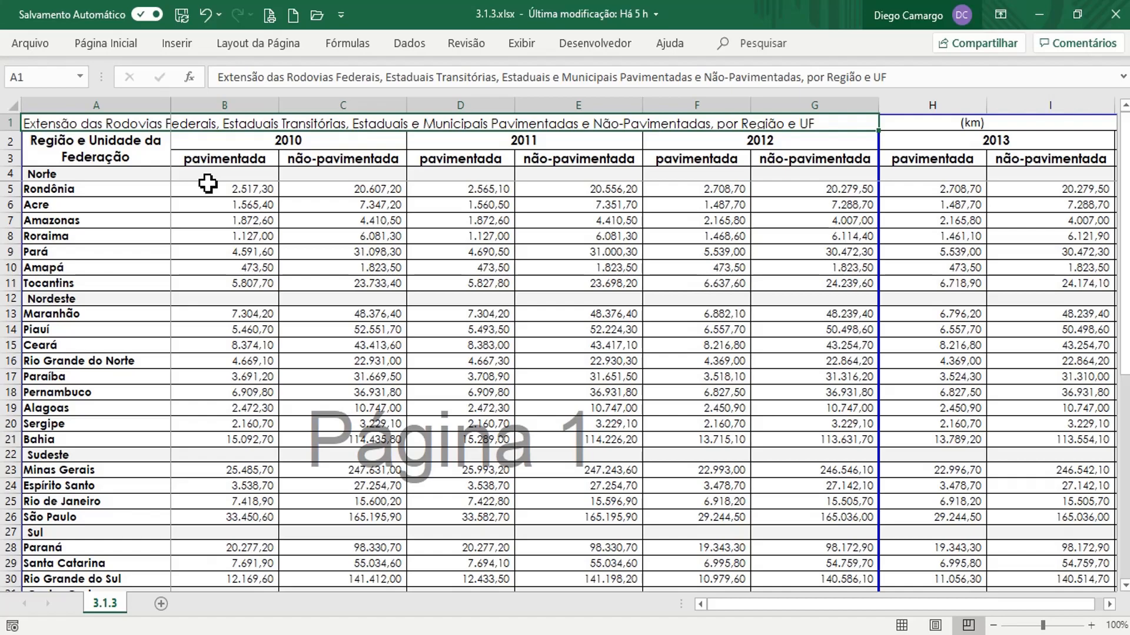
Examine the pavimentada and não-pavimentada column headings and the merged year headings from 2010 through 2017
{"action": "left_click", "coordinate": [223, 159]}
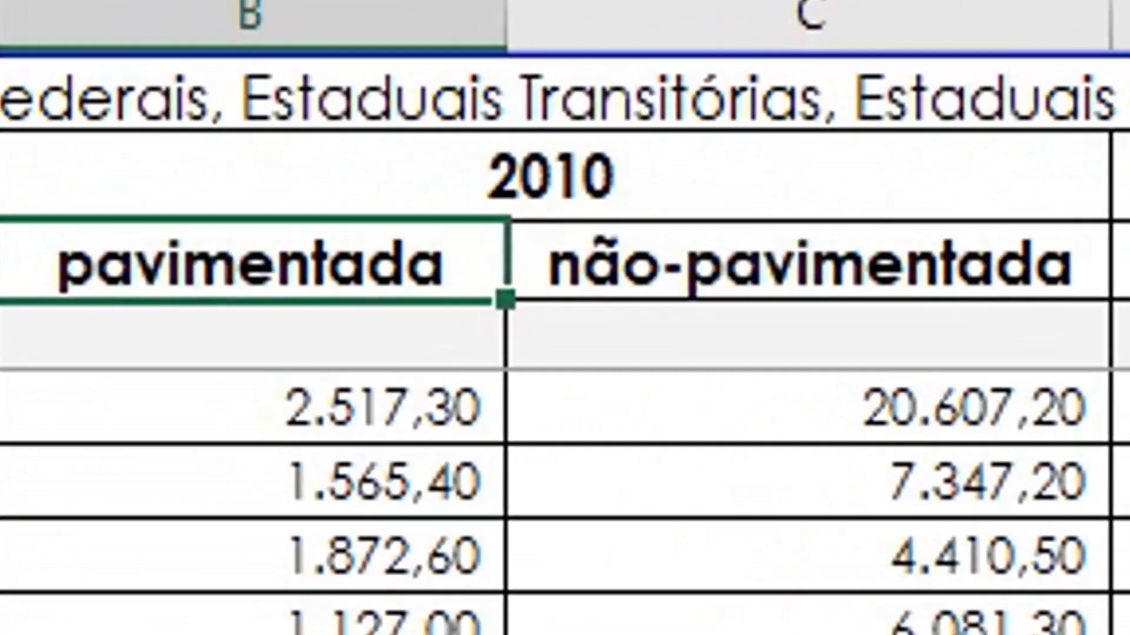
{"action": "key", "text": "Right"}
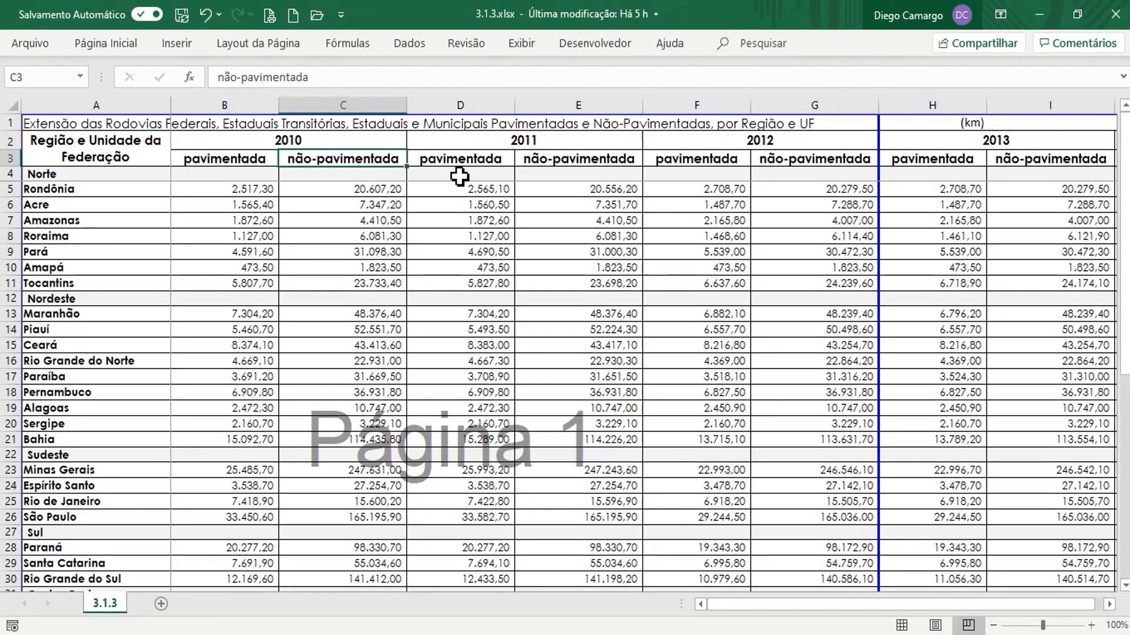
{"action": "key", "text": "Up"}
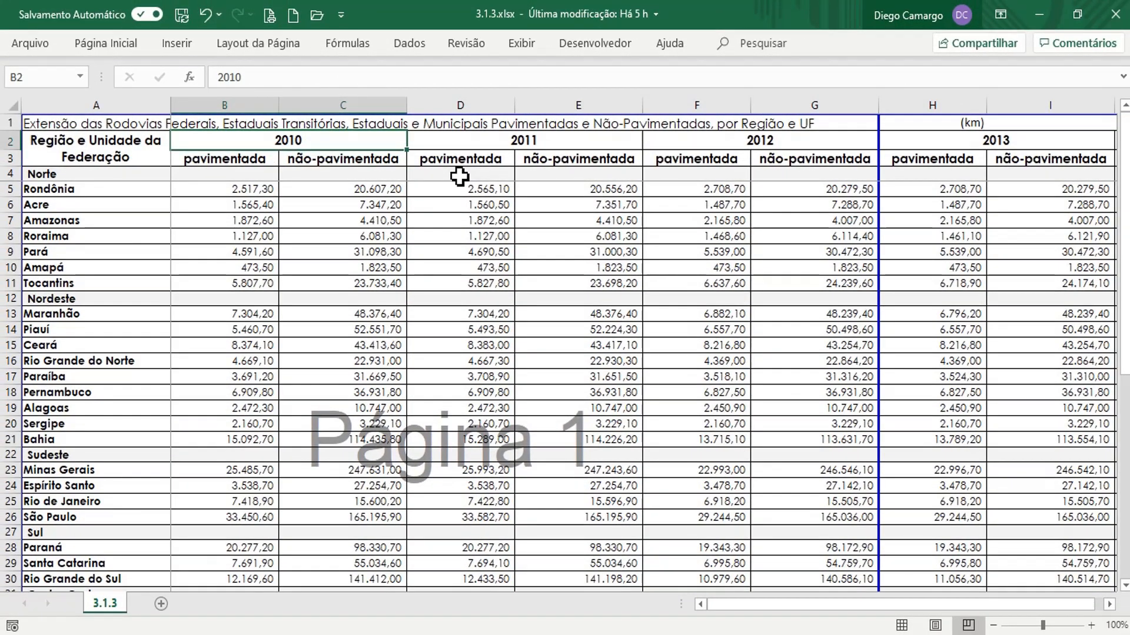
{"action": "key", "text": "Right"}
{"action": "key", "text": "Right"}
{"action": "key", "text": "Right"}
{"action": "key", "text": "Right"}
{"action": "key", "text": "Right"}
{"action": "key", "text": "Right"}
{"action": "key", "text": "Right"}
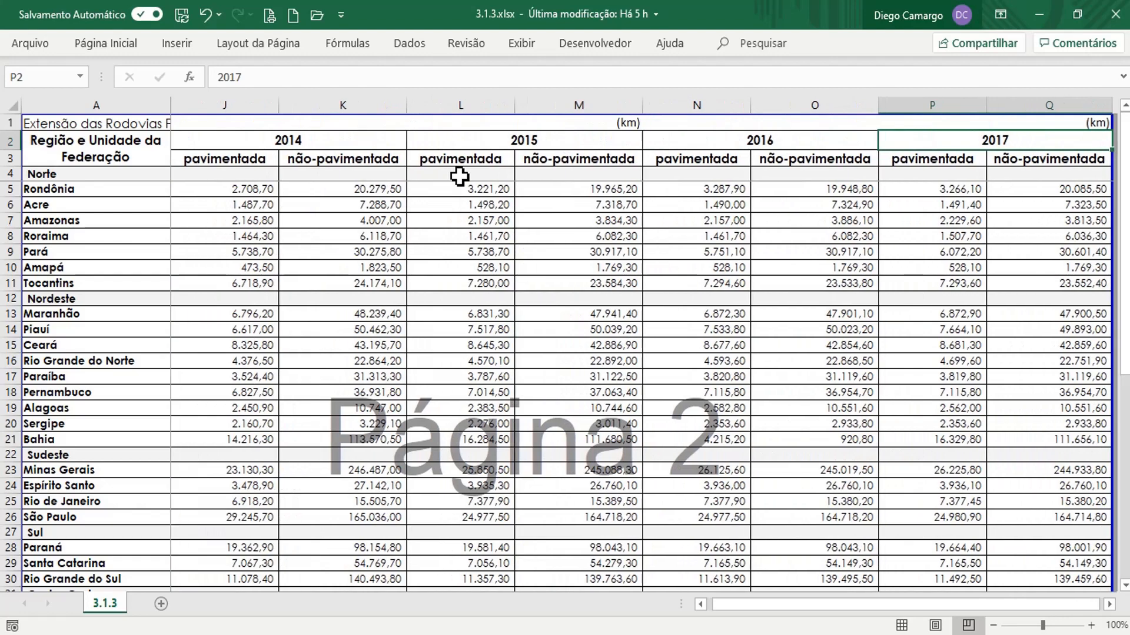
Review the paving sub-headings in row 3 from 2017 back to 2010, ending at the Norte region row
{"action": "key", "text": "Down"}
{"action": "key", "text": "Left"}
{"action": "key", "text": "Left"}
{"action": "key", "text": "Left"}
{"action": "key", "text": "Left"}
{"action": "key", "text": "Left"}
{"action": "key", "text": "Left"}
{"action": "key", "text": "Left"}
{"action": "key", "text": "Left"}
{"action": "key", "text": "Left"}
{"action": "key", "text": "Left"}
{"action": "key", "text": "Left"}
{"action": "key", "text": "Left"}
{"action": "key", "text": "Left"}
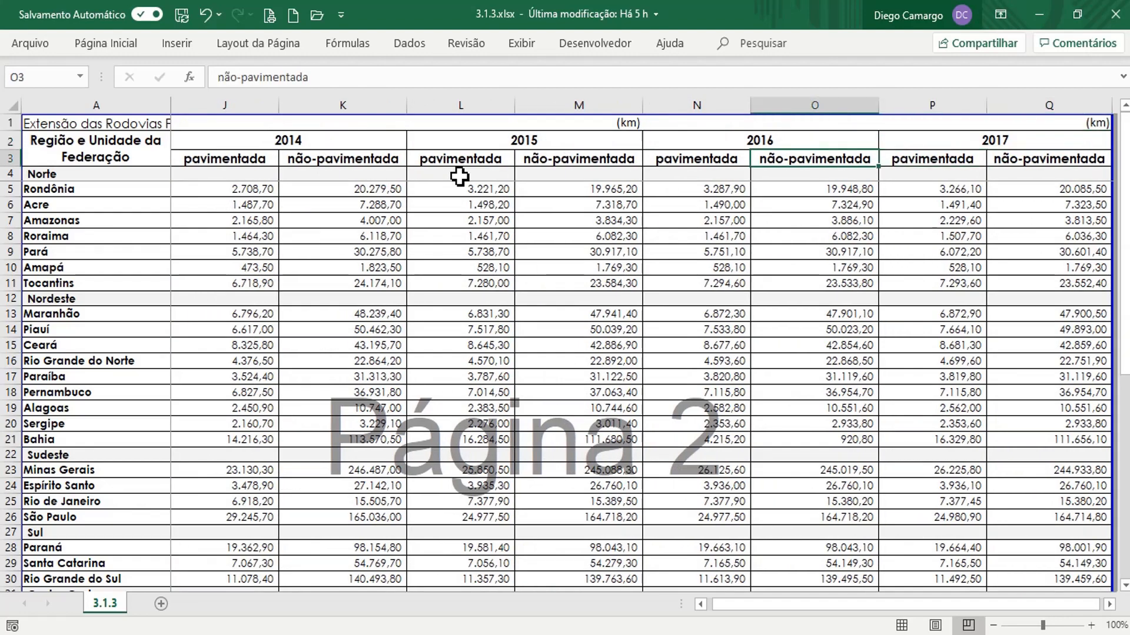
{"action": "key", "text": "Left"}
{"action": "key", "text": "Left"}
{"action": "key", "text": "Down"}
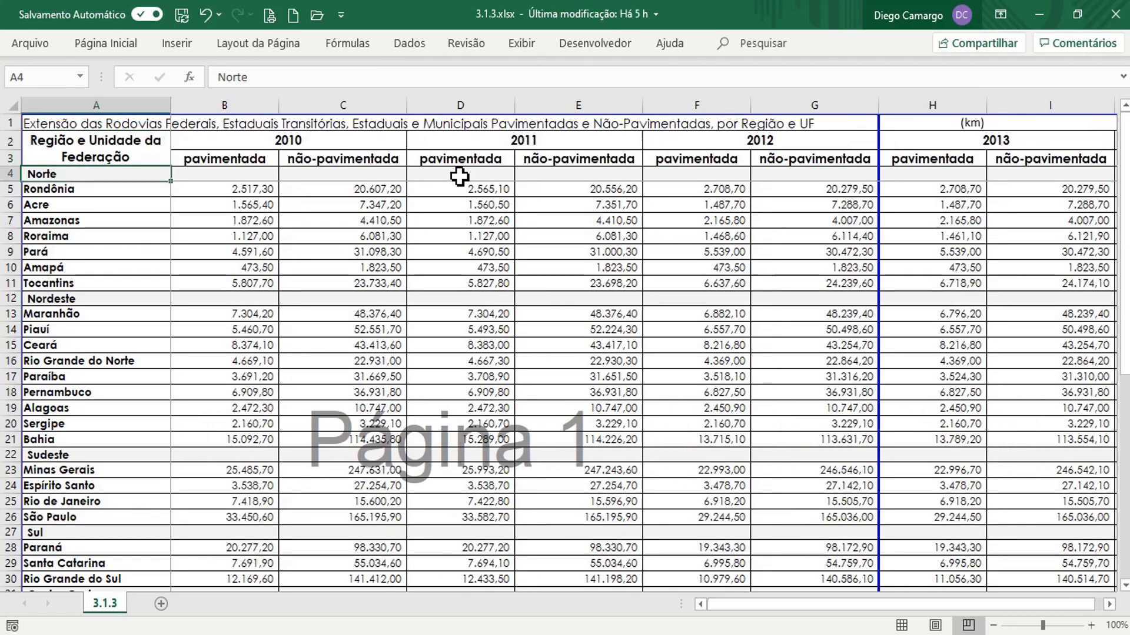
Inspect the state rows Rondônia to Tocantins, and select the region rows Norte, Nordeste and Sudeste together
{"action": "left_click_drag", "start_coordinate": [10, 189], "coordinate": [10, 286]}
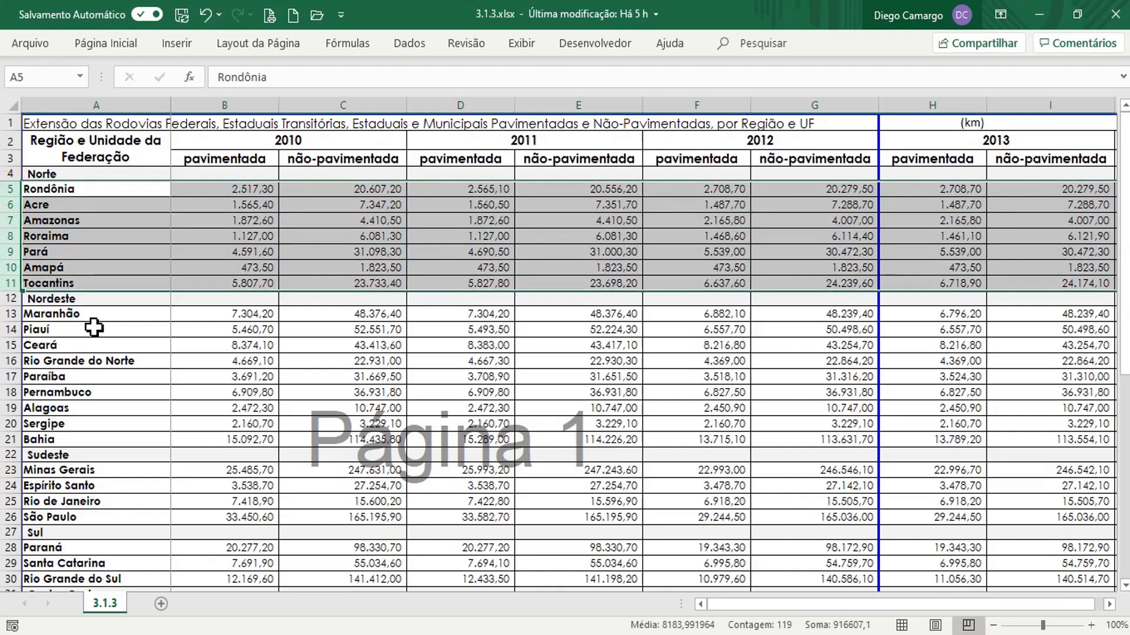
{"action": "left_click", "coordinate": [6, 299]}
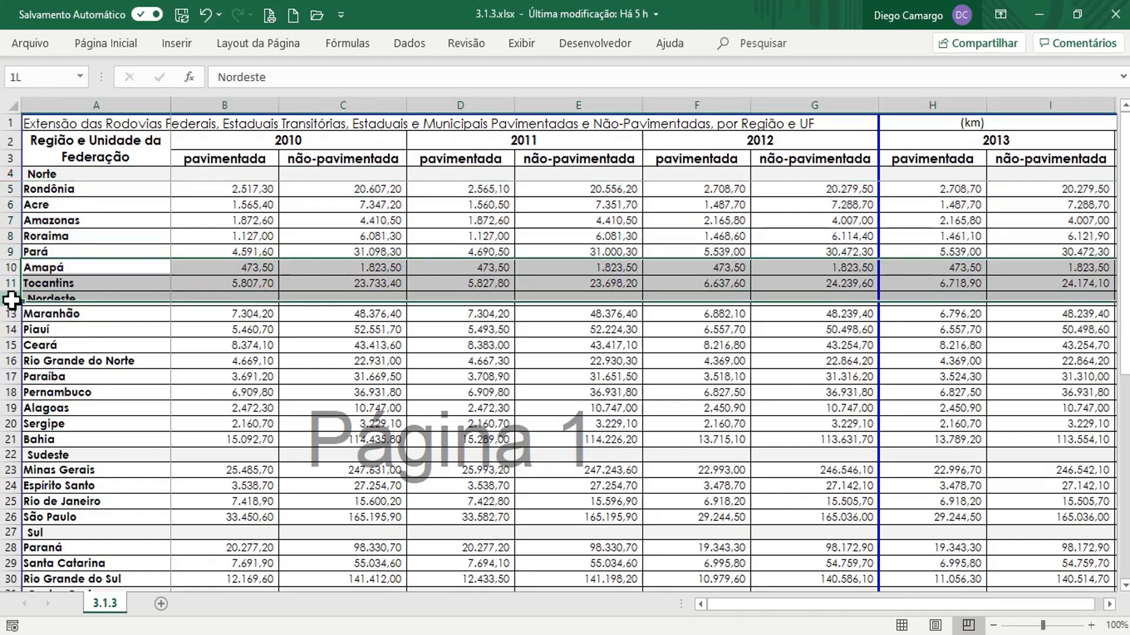
{"action": "left_click", "coordinate": [7, 174]}
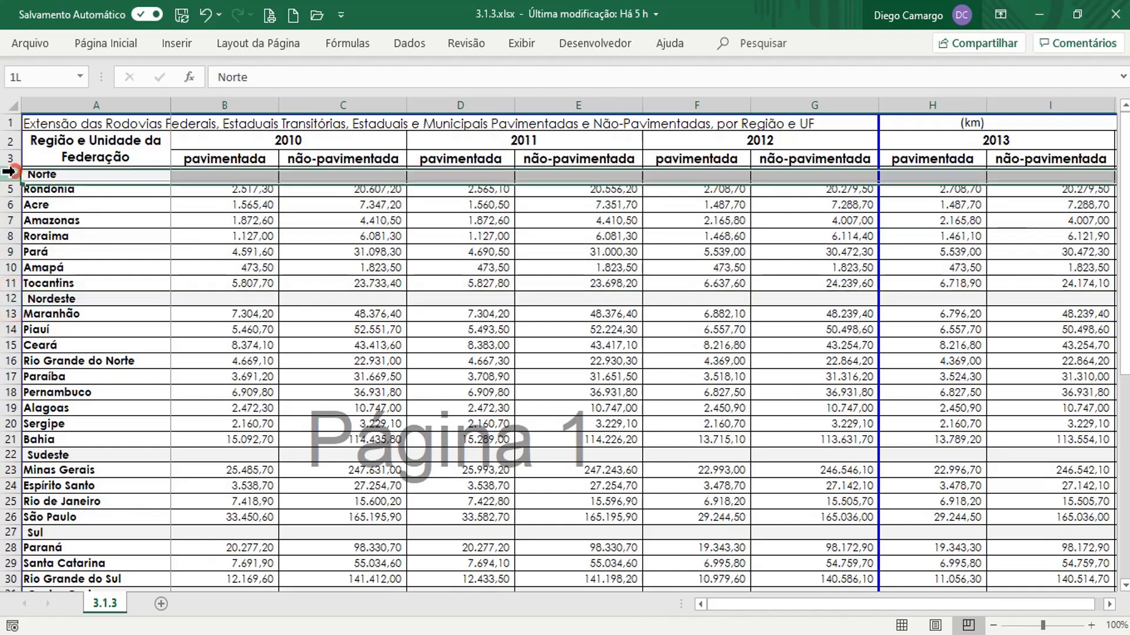
{"action": "left_click", "coordinate": [10, 299], "text": "ctrl"}
{"action": "left_click", "coordinate": [8, 455], "text": "ctrl"}
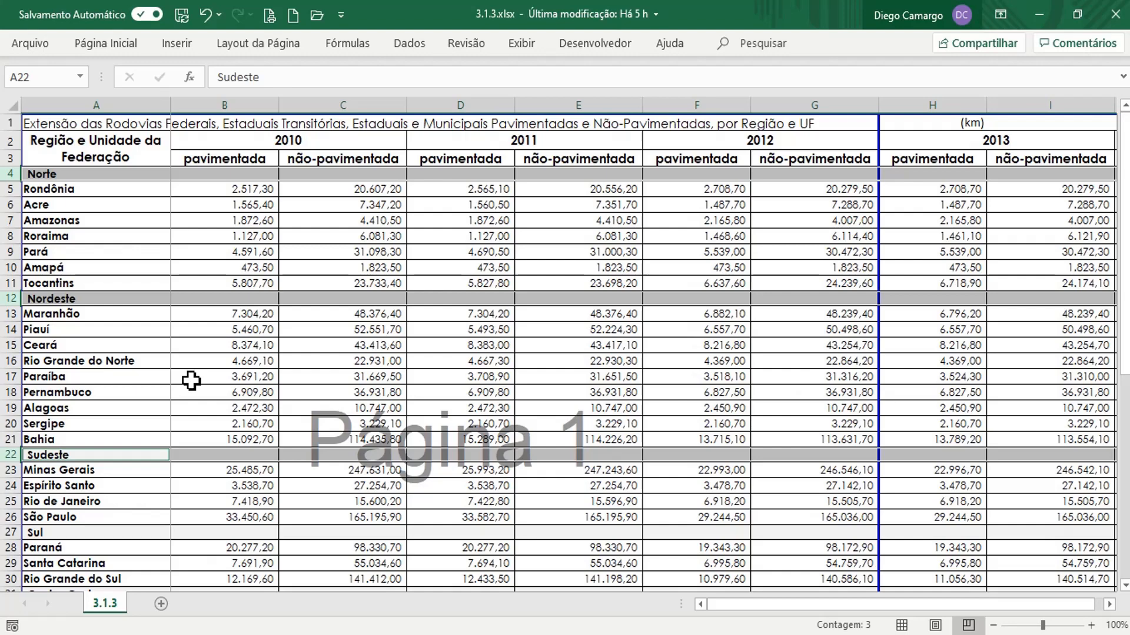
Switch to the 3.1.3_MOD_1.csv workbook and examine its header row, the two 2010 column names and the GEOC_UF column
{"action": "mouse_move", "coordinate": [606, 633]}
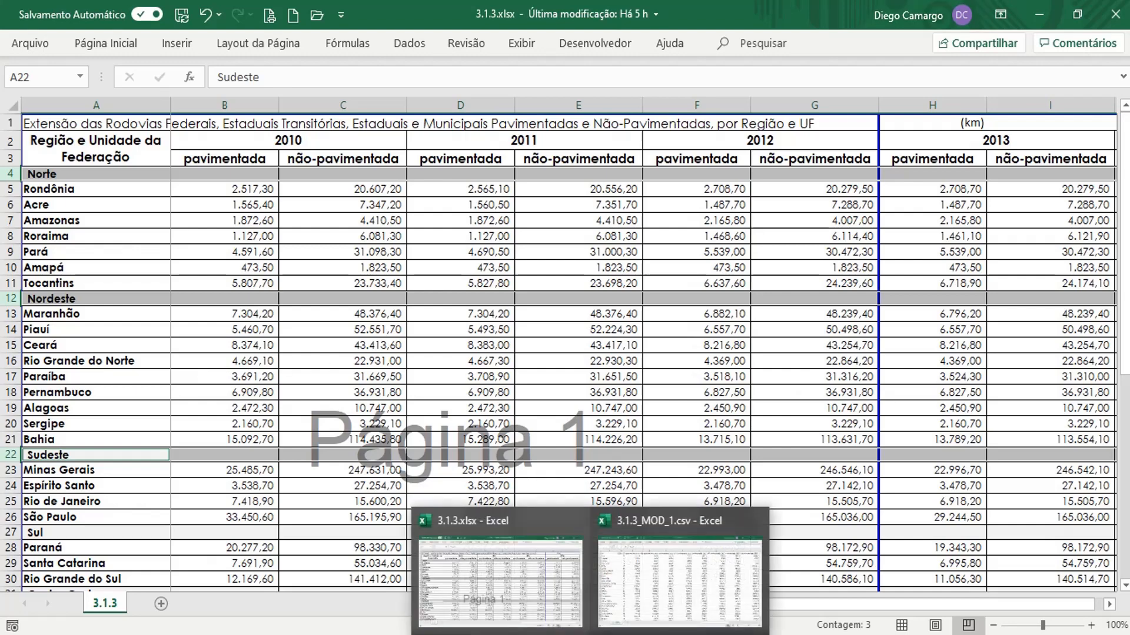
{"action": "left_click", "coordinate": [680, 580]}
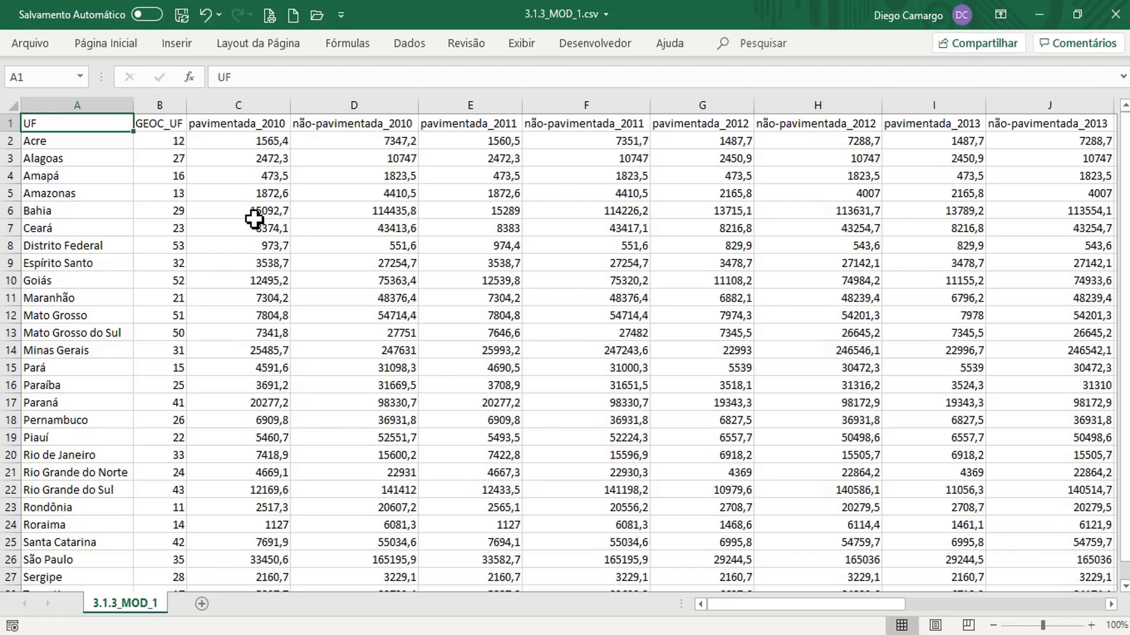
{"action": "left_click", "coordinate": [10, 123]}
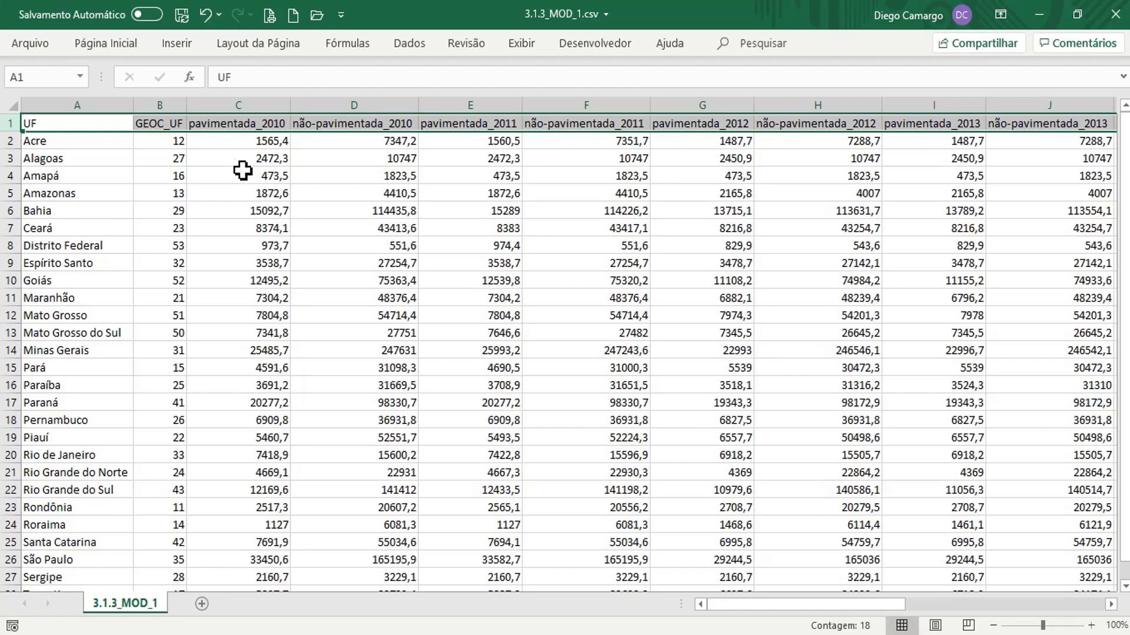
{"action": "left_click", "coordinate": [253, 123]}
{"action": "left_click_drag", "start_coordinate": [254, 122], "coordinate": [383, 121]}
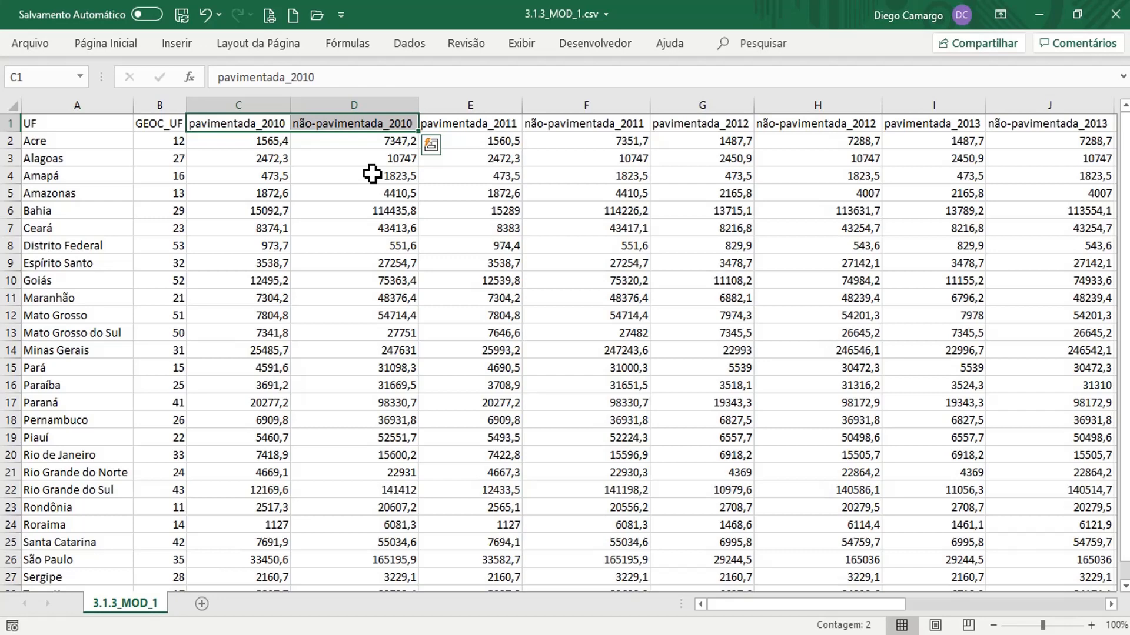
{"action": "left_click", "coordinate": [163, 105]}
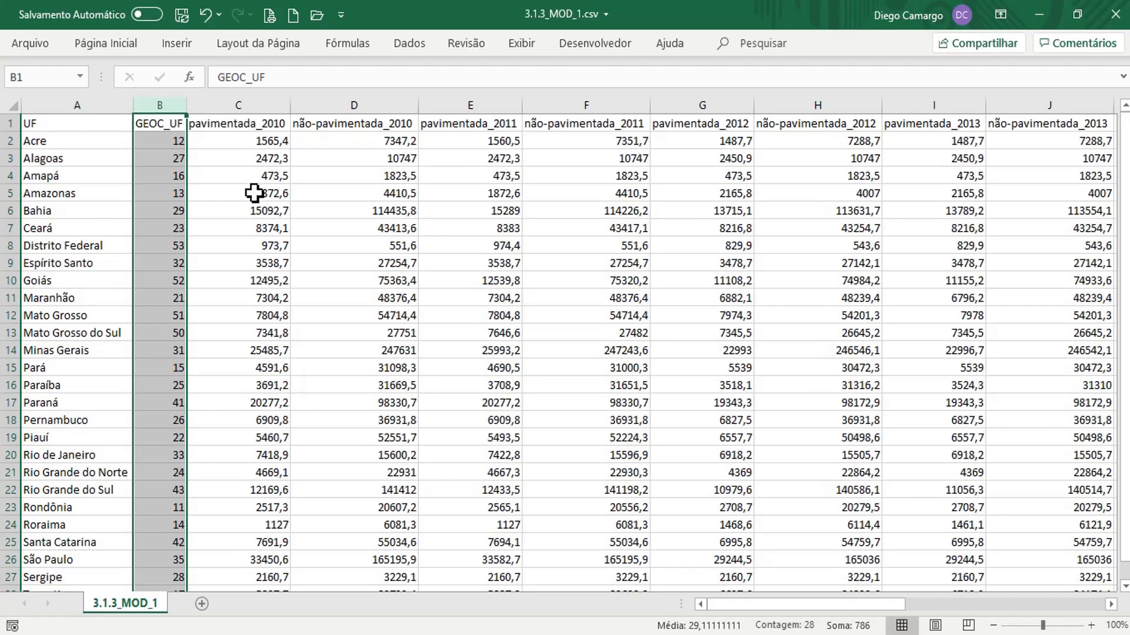
{"action": "left_click", "coordinate": [10, 193]}
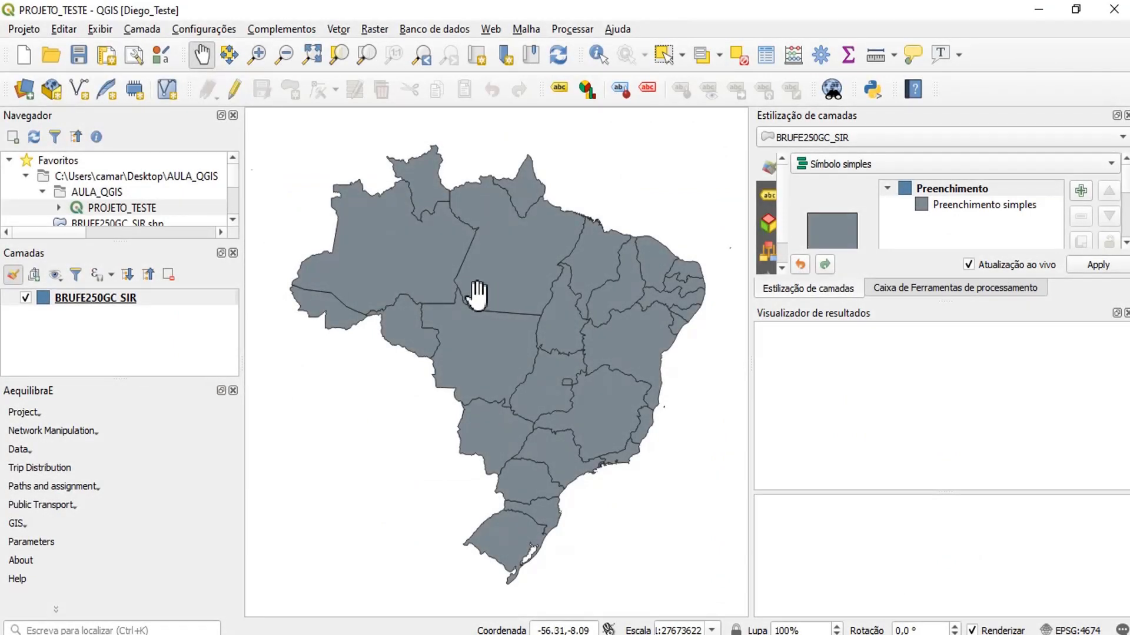
In QGIS, collapse the AULA_QGIS favourite folder, mark it and Favoritos with red arrows in a screen capture, and discard the capture
{"action": "left_click", "coordinate": [42, 192]}
{"action": "left_click", "coordinate": [26, 176]}
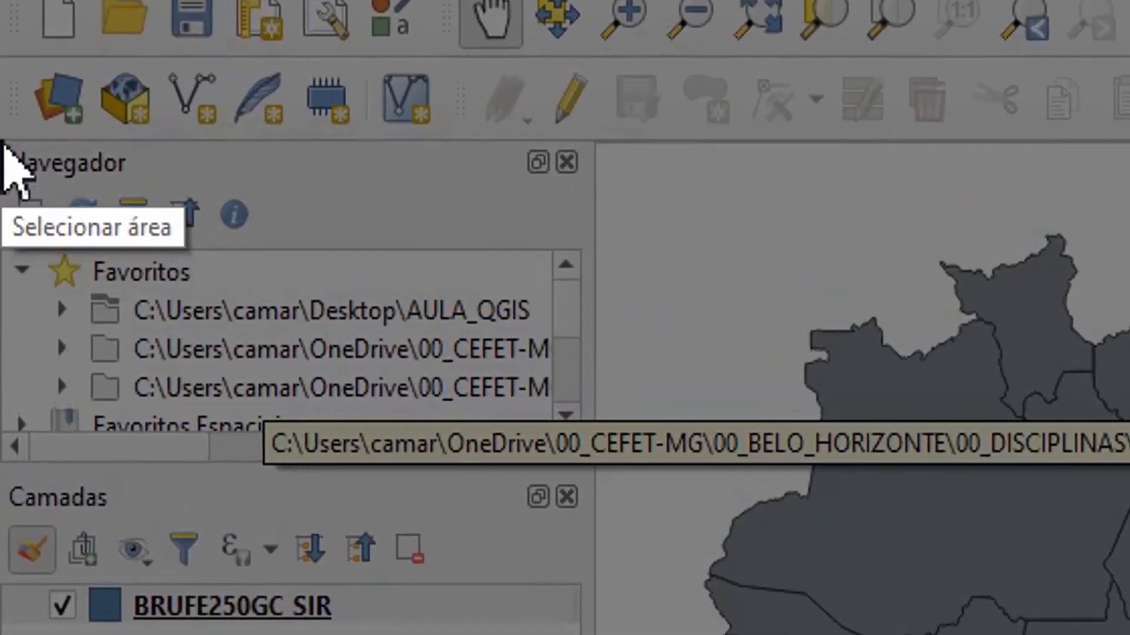
{"action": "left_click_drag", "start_coordinate": [3, 142], "coordinate": [855, 460]}
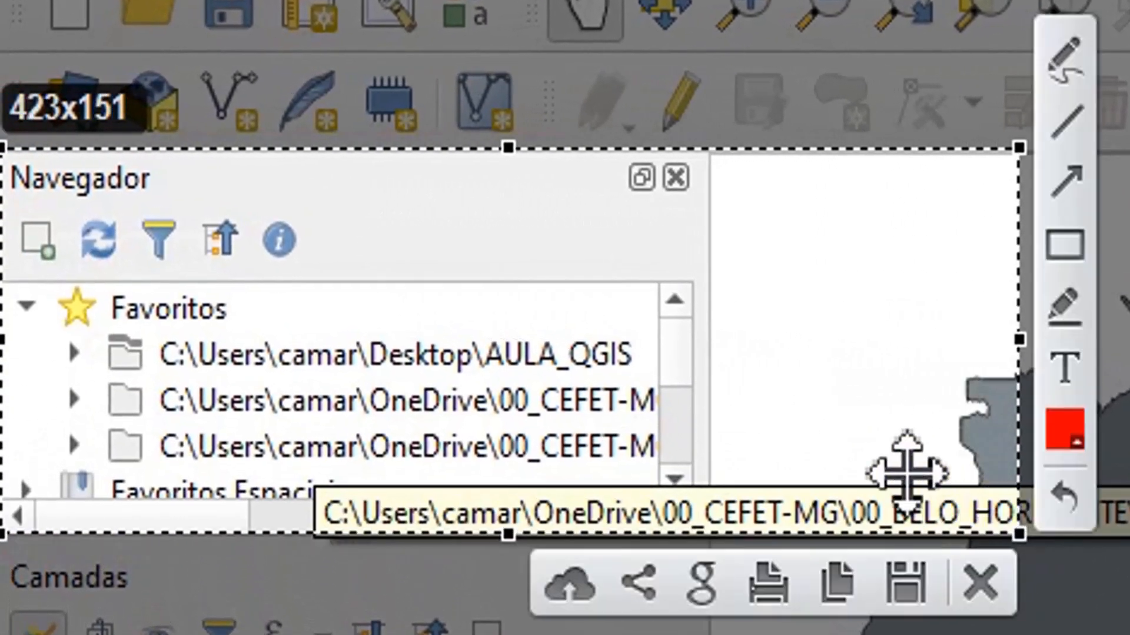
{"action": "left_click", "coordinate": [1066, 181]}
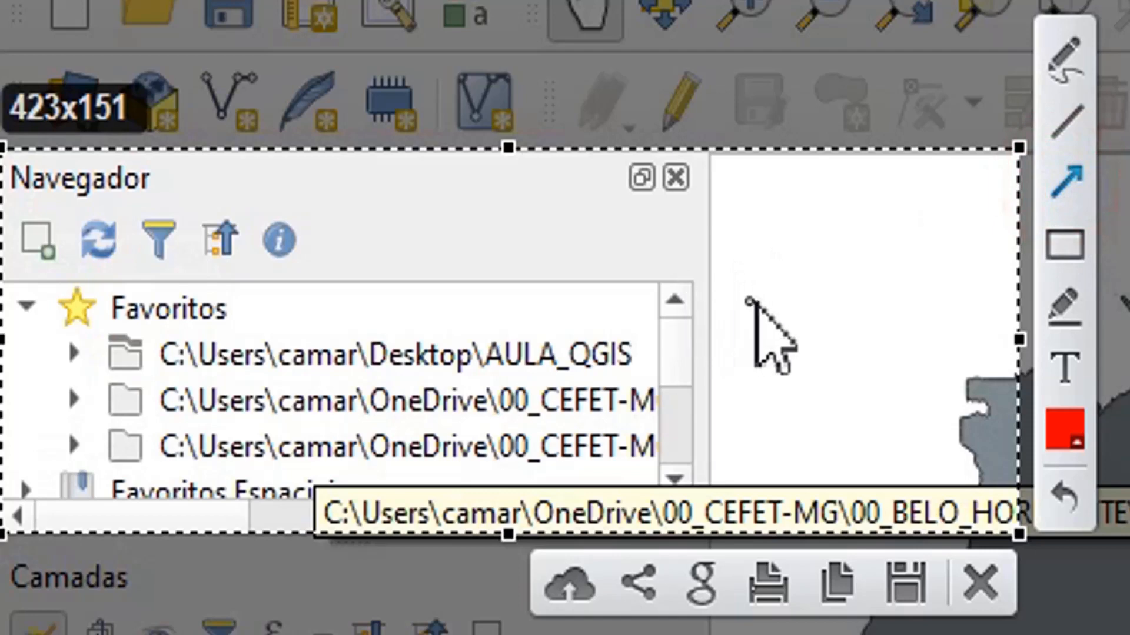
{"action": "left_click_drag", "start_coordinate": [776, 287], "coordinate": [647, 341]}
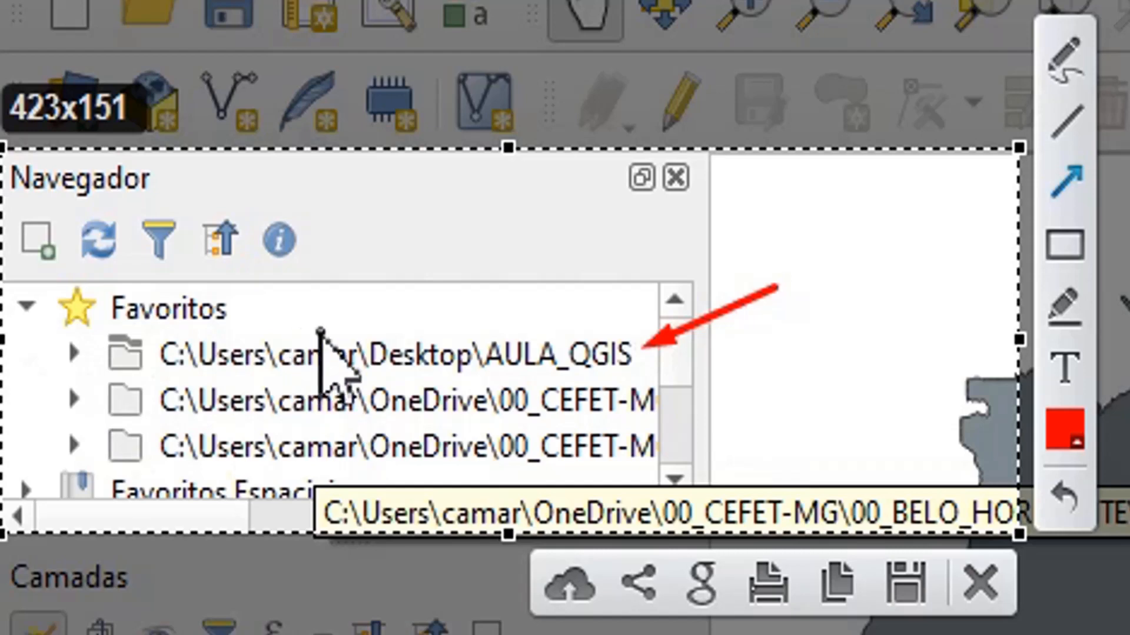
{"action": "left_click_drag", "start_coordinate": [393, 273], "coordinate": [259, 303]}
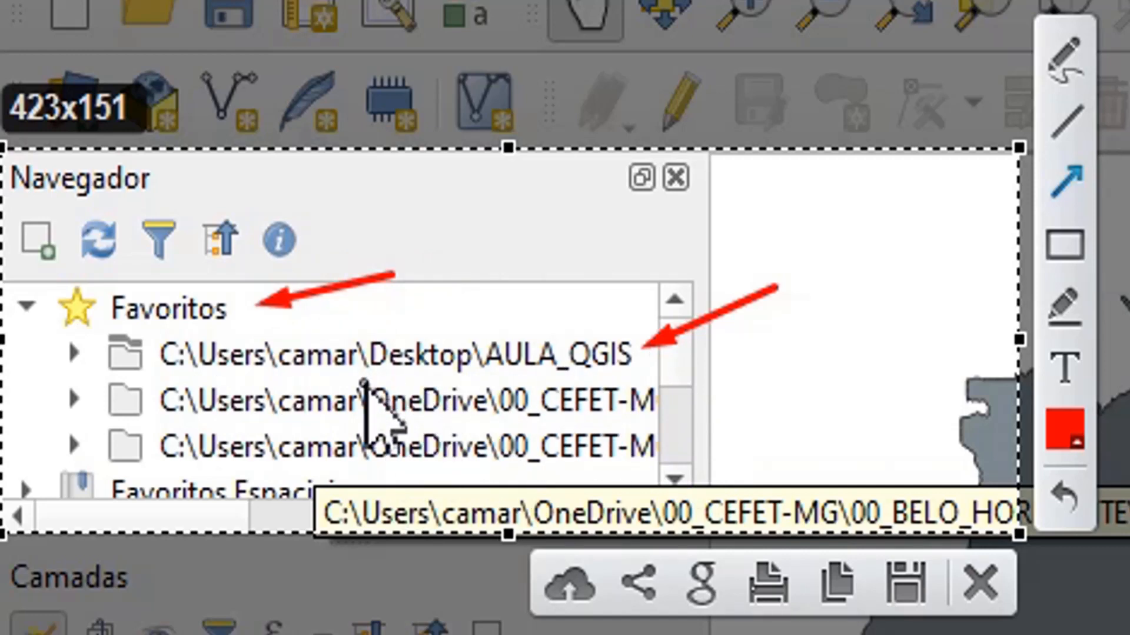
{"action": "left_click", "coordinate": [980, 582]}
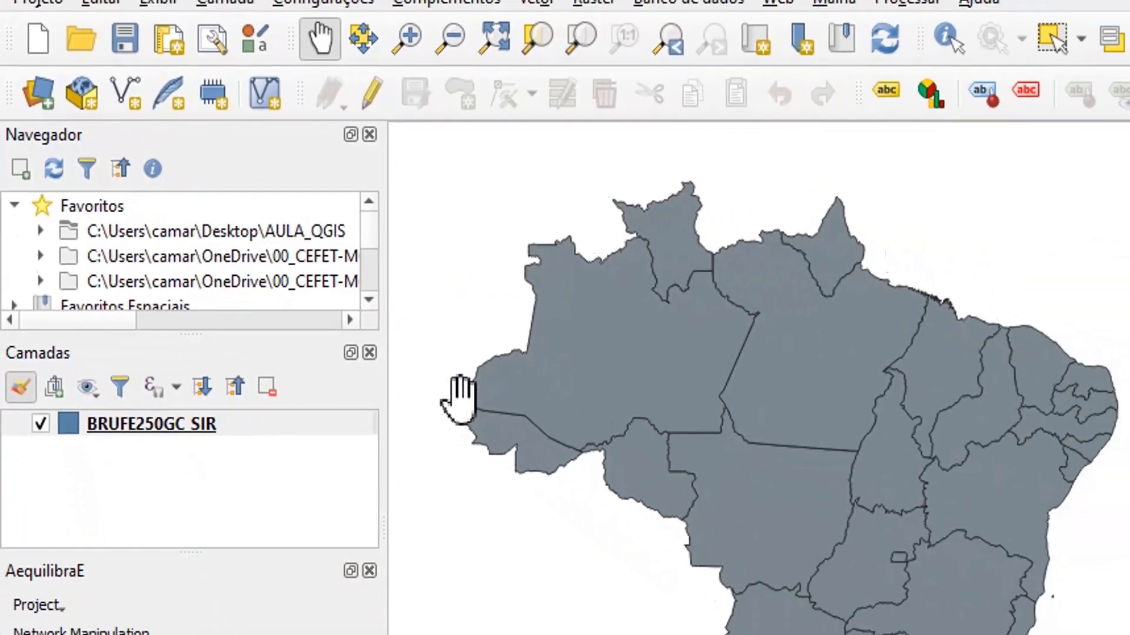
Frame the Camadas panel in a screen capture, narrow the captured area to that panel, and discard the capture
{"action": "key", "text": "Print"}
{"action": "left_click_drag", "start_coordinate": [1, 338], "coordinate": [511, 558]}
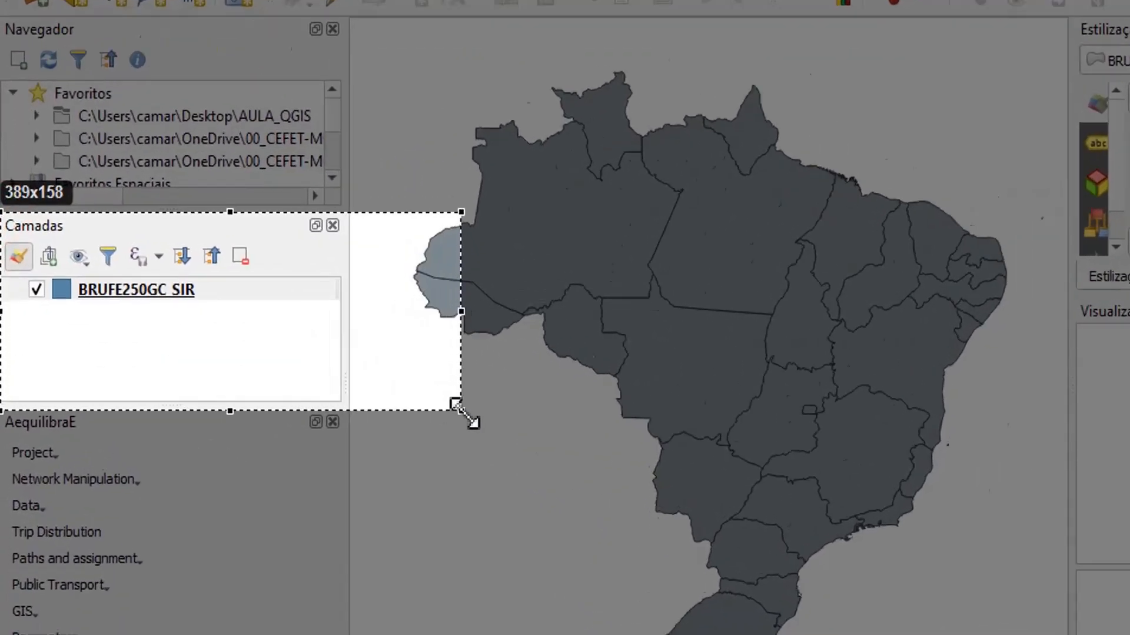
{"action": "left_click_drag", "start_coordinate": [462, 410], "coordinate": [365, 408]}
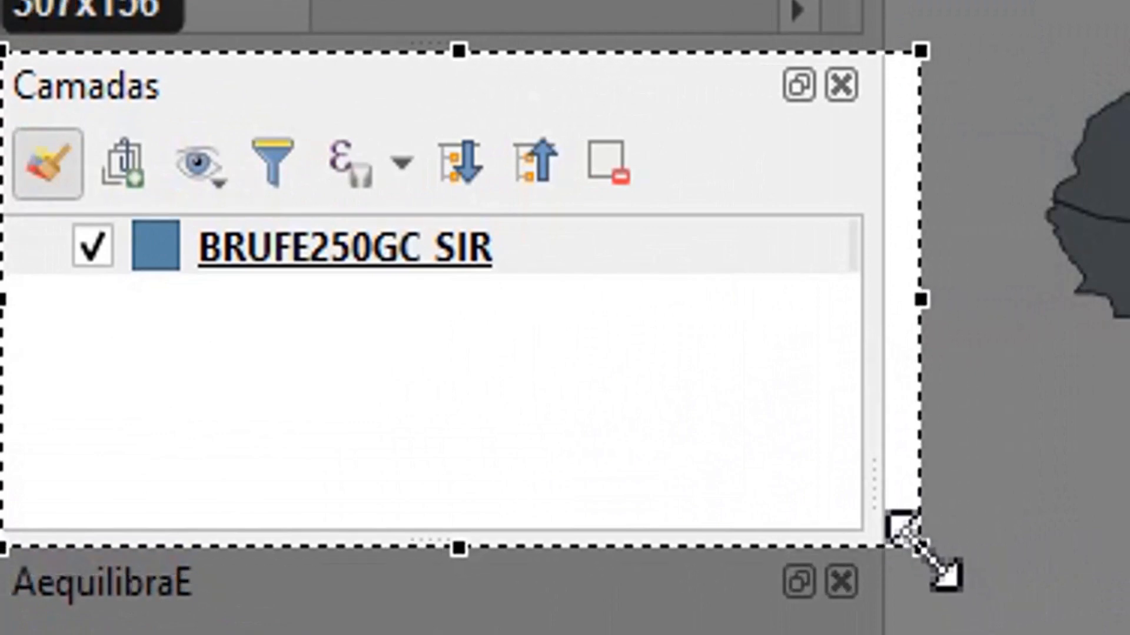
{"action": "left_click_drag", "start_coordinate": [922, 546], "coordinate": [922, 546]}
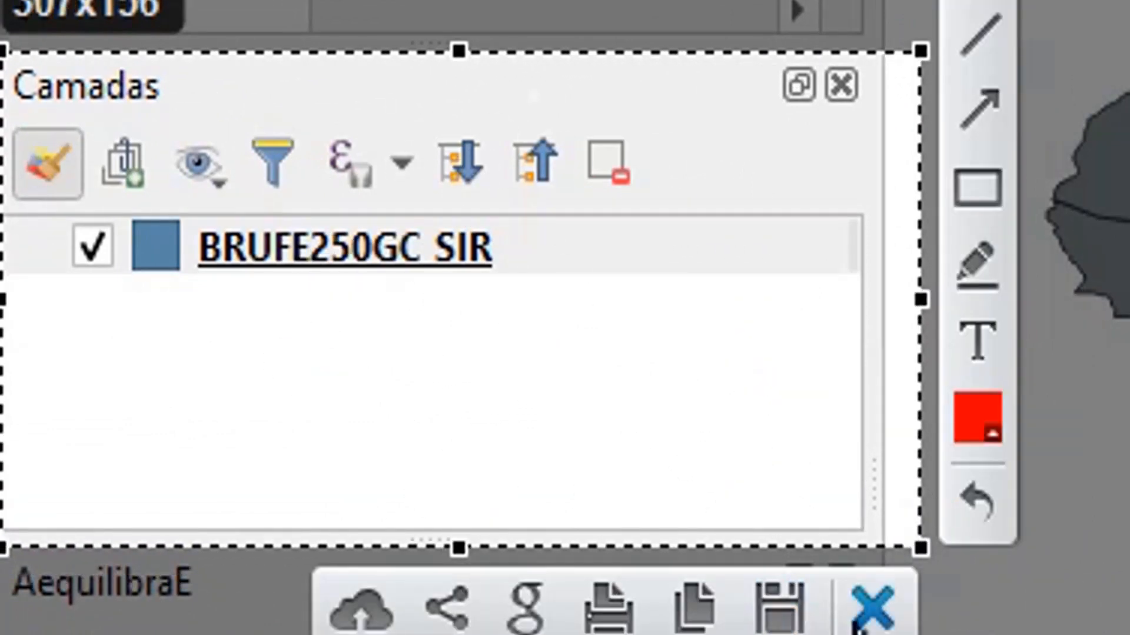
{"action": "left_click", "coordinate": [872, 607]}
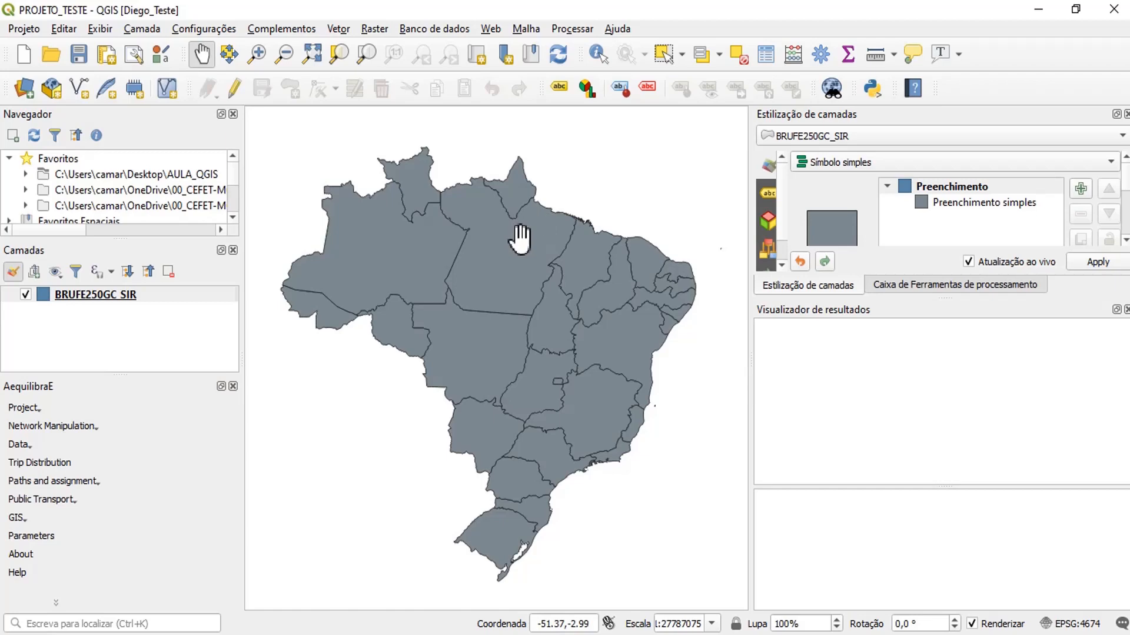
Remove the BRUFE250GC_SIR layer from the project
{"action": "left_click", "coordinate": [164, 296]}
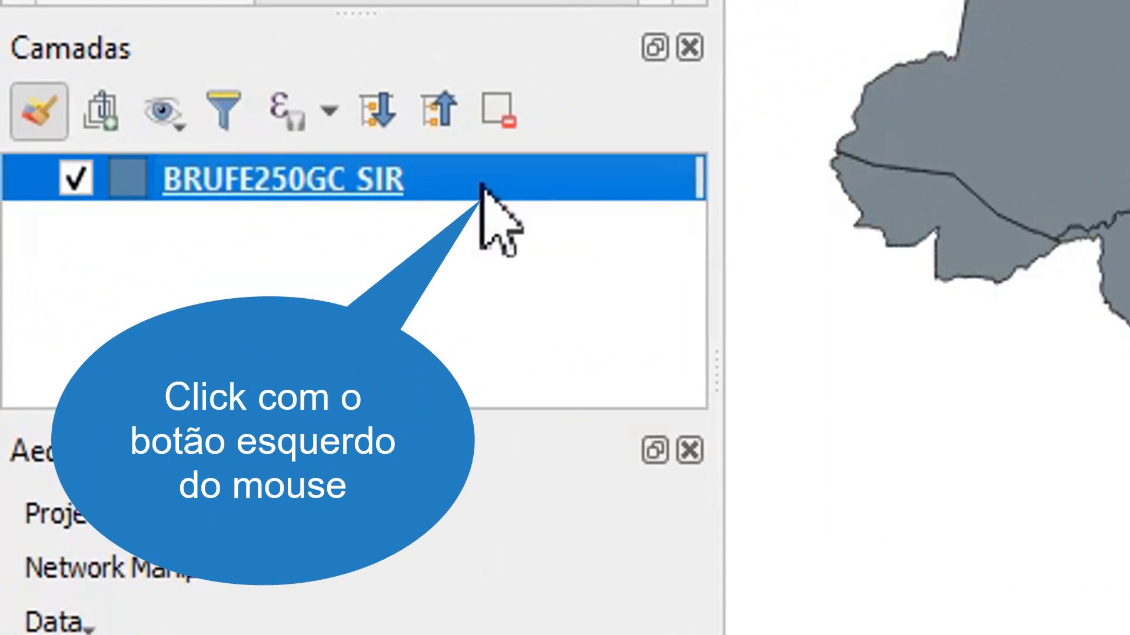
{"action": "right_click", "coordinate": [481, 188]}
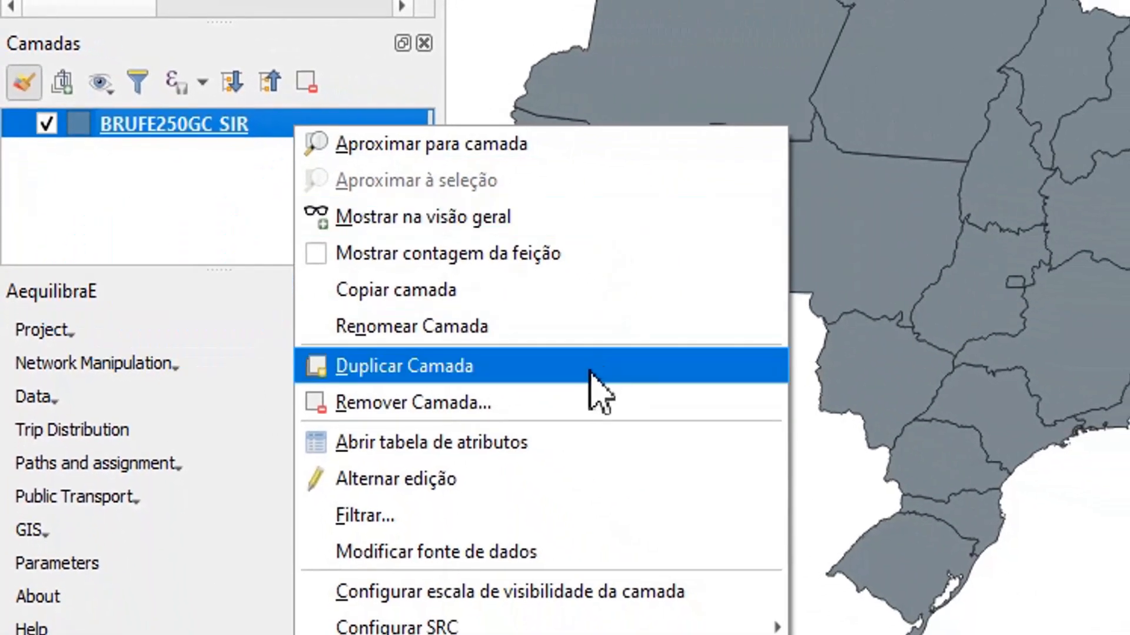
{"action": "left_click", "coordinate": [579, 406]}
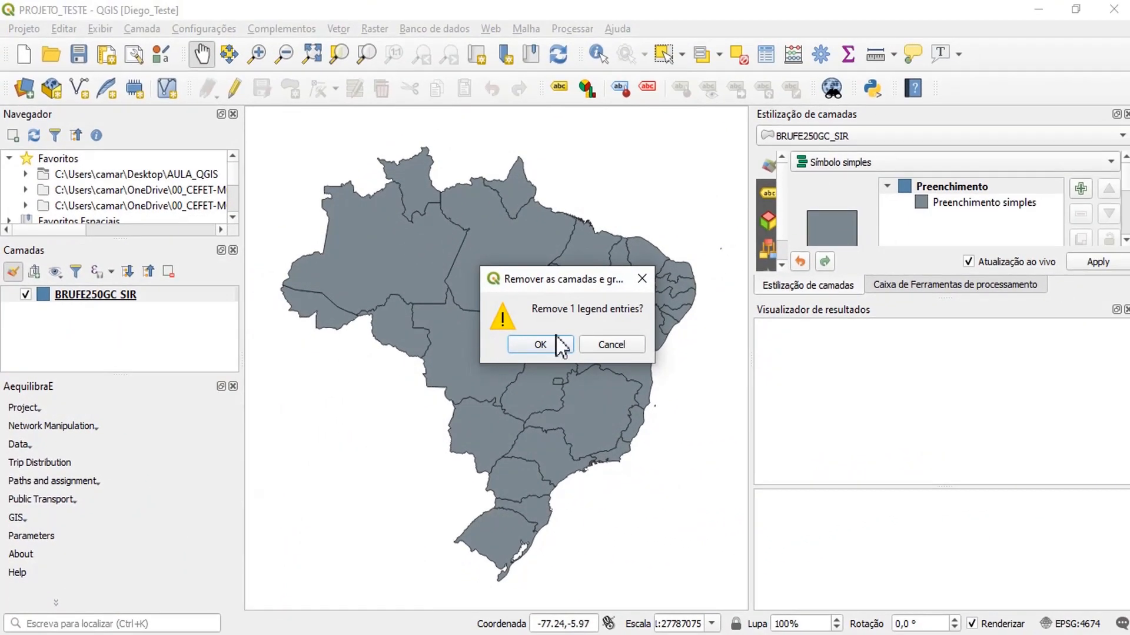
{"action": "left_click", "coordinate": [542, 345]}
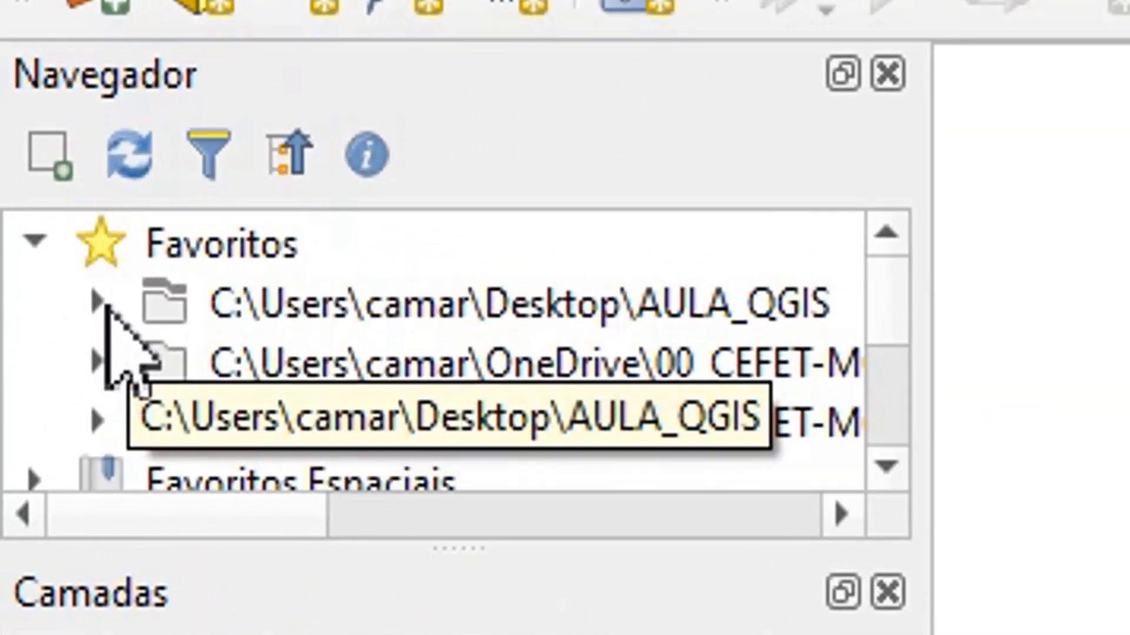
Add the BRUFE250GC_SIR.shp shapefile from the AULA_QGIS favourite folder to the project and select its layer
{"action": "left_click", "coordinate": [98, 302]}
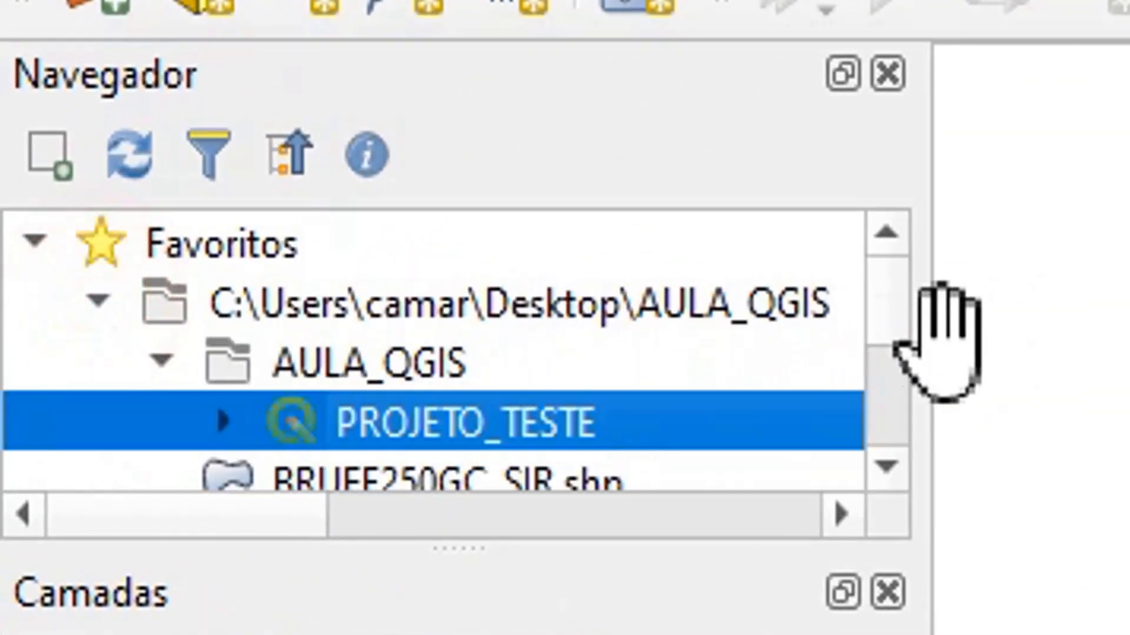
{"action": "left_click", "coordinate": [889, 311]}
{"action": "left_click_drag", "start_coordinate": [891, 309], "coordinate": [887, 316]}
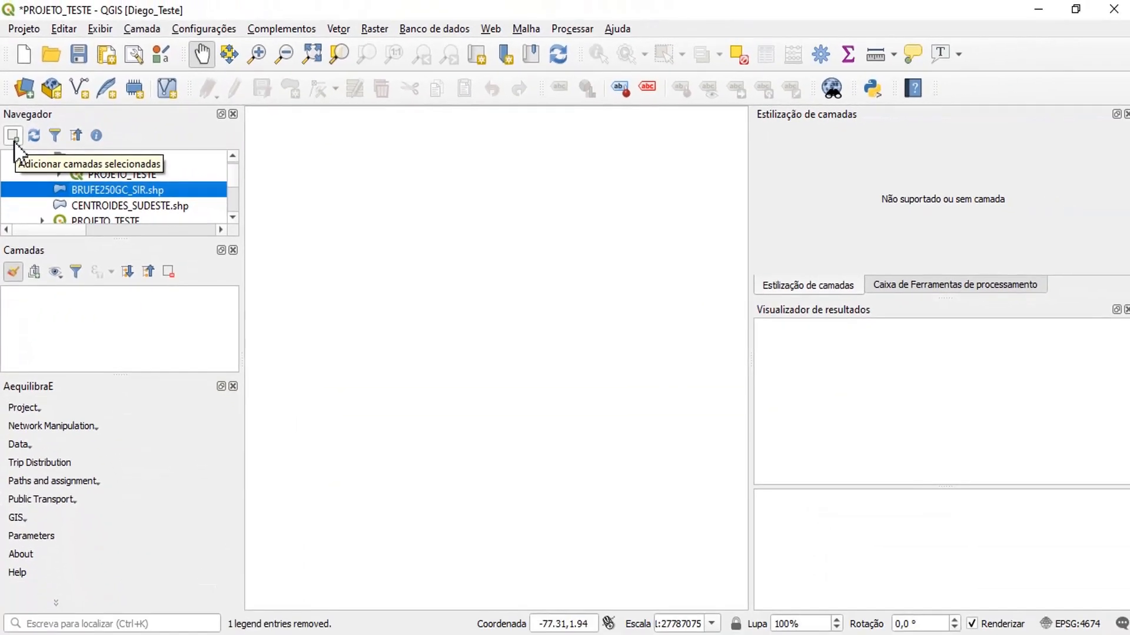
{"action": "left_click", "coordinate": [13, 139]}
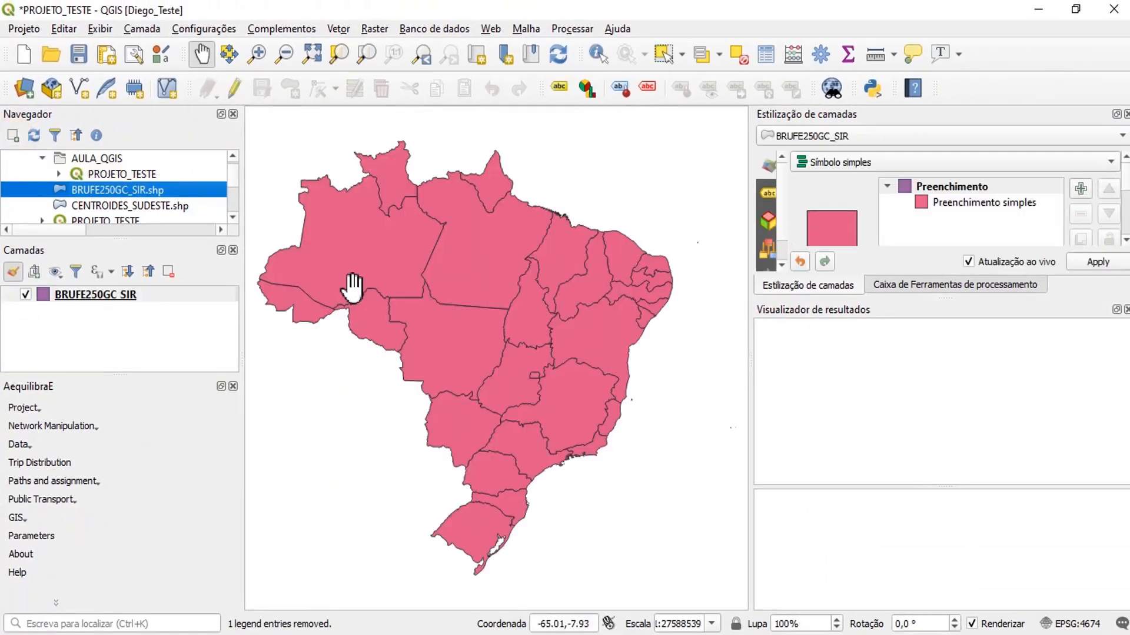
{"action": "left_click_drag", "start_coordinate": [394, 302], "coordinate": [410, 299]}
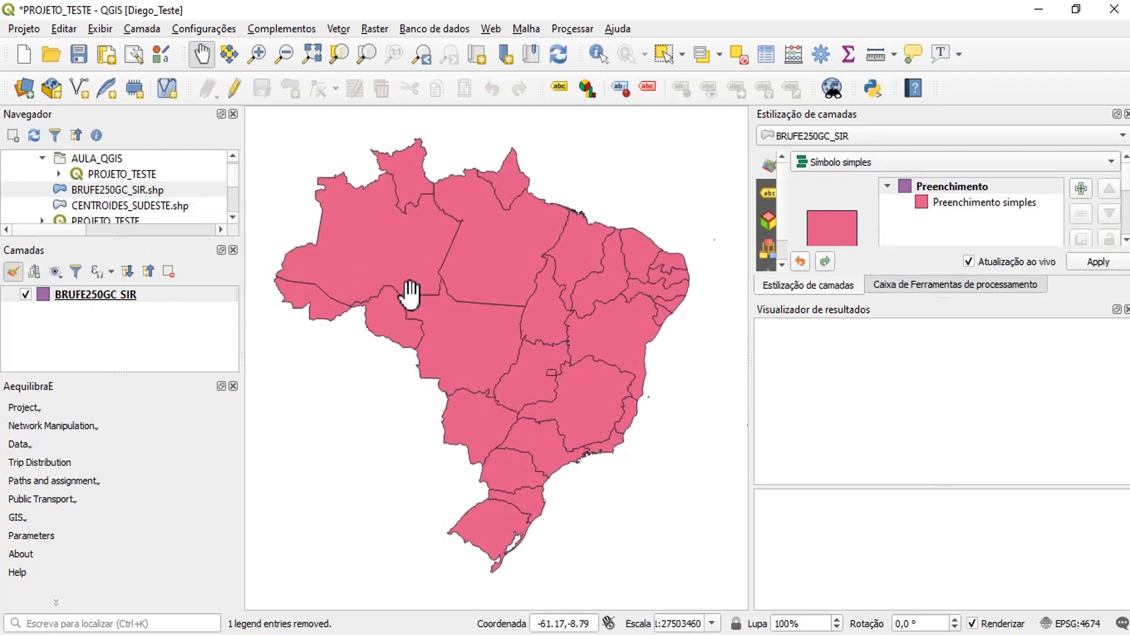
{"action": "left_click", "coordinate": [158, 294]}
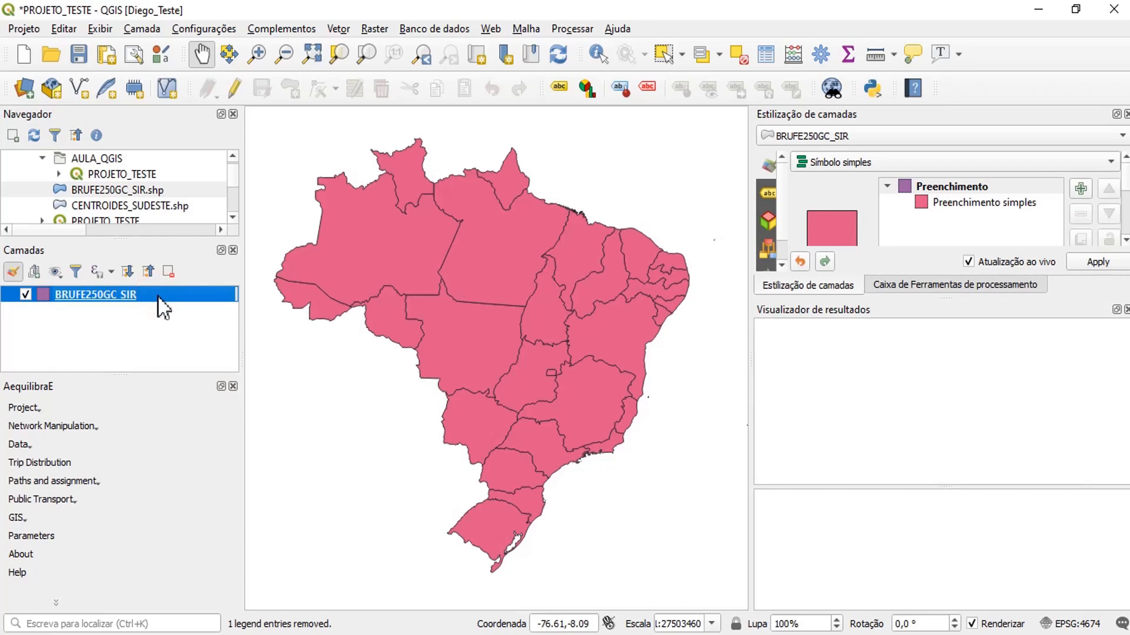
Open the attribute table of BRUFE250GC_SIR, widen the NM_ESTADO column to fit the full state names, and close the table
{"action": "right_click", "coordinate": [158, 294]}
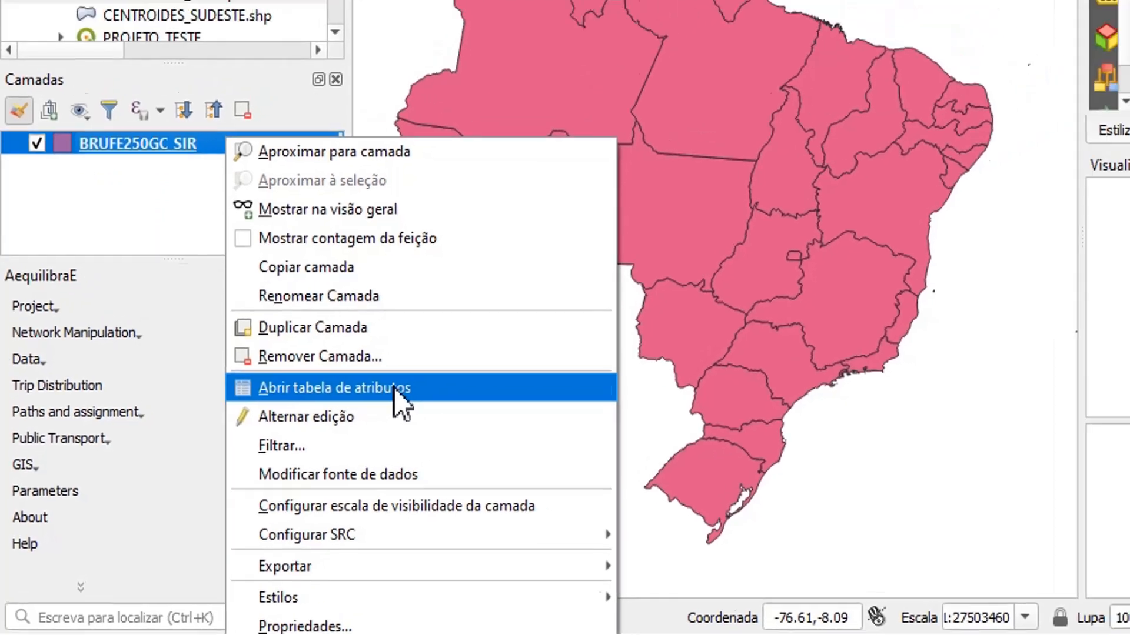
{"action": "left_click", "coordinate": [400, 389]}
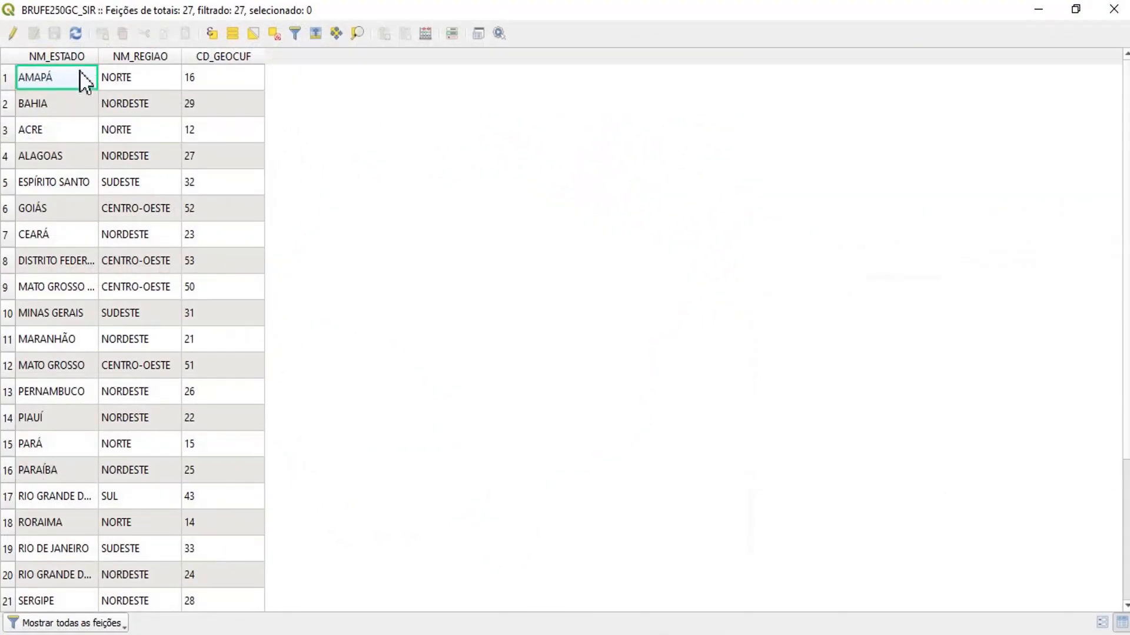
{"action": "left_click_drag", "start_coordinate": [98, 56], "coordinate": [149, 56]}
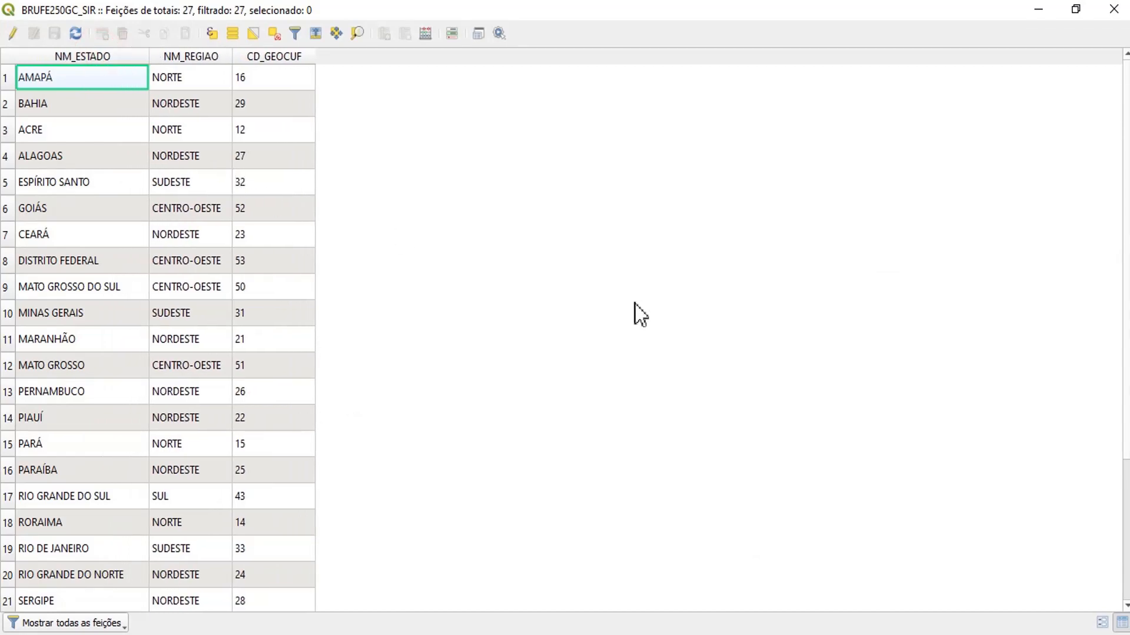
{"action": "left_click", "coordinate": [1114, 9]}
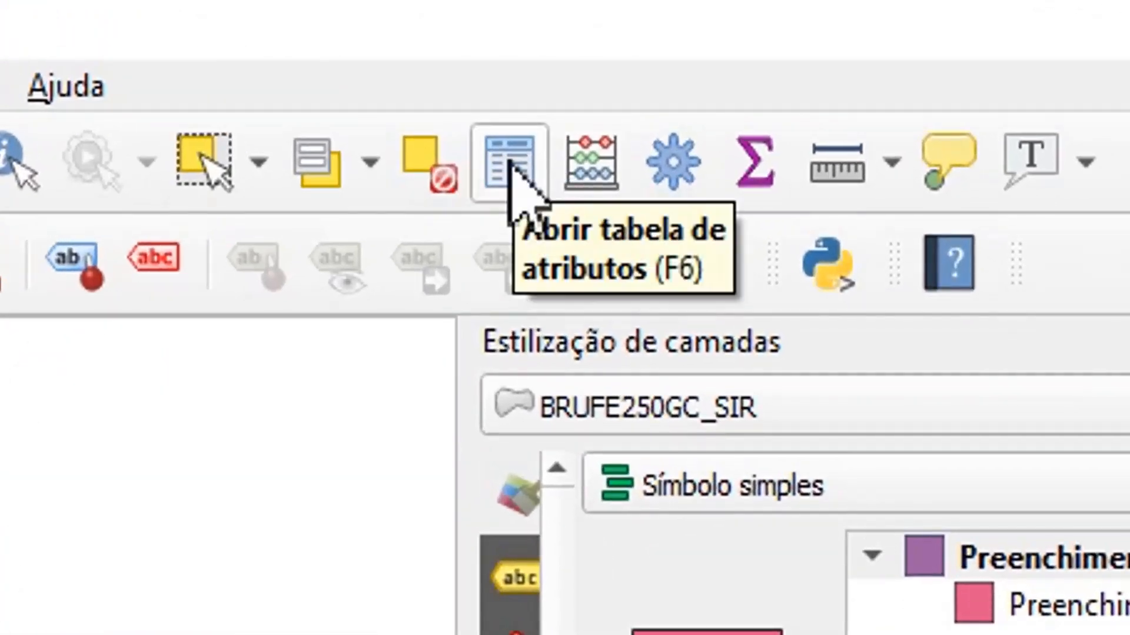
Reopen the BRUFE250GC_SIR attribute table and sort its records by NM_ESTADO in ascending order
{"action": "left_click", "coordinate": [510, 166]}
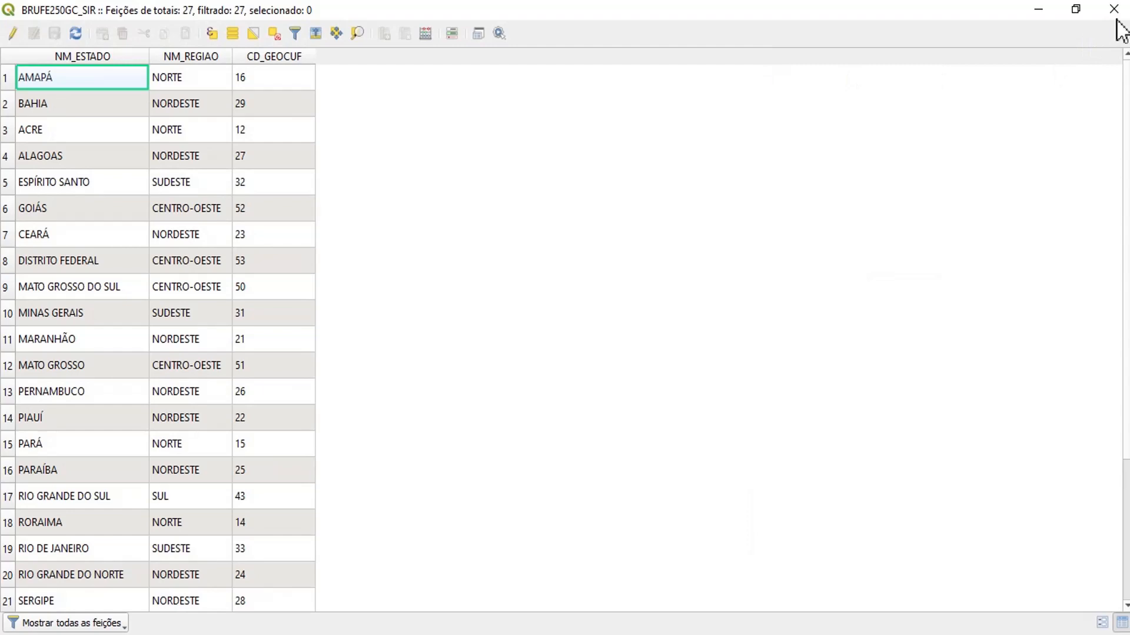
{"action": "left_click", "coordinate": [1113, 9]}
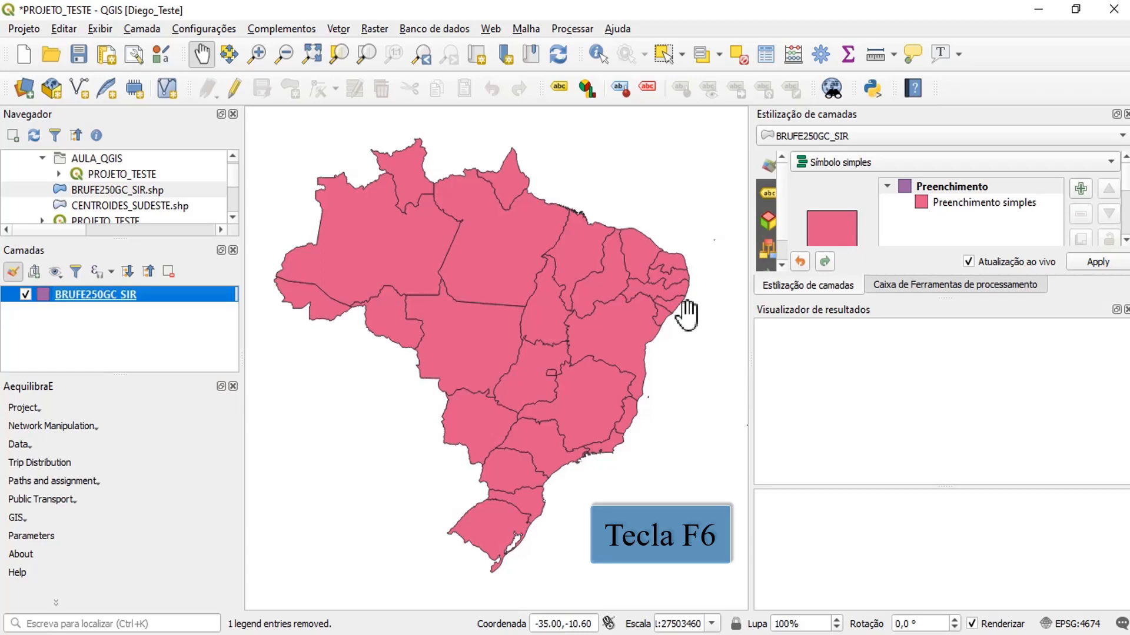
{"action": "key", "text": "F6"}
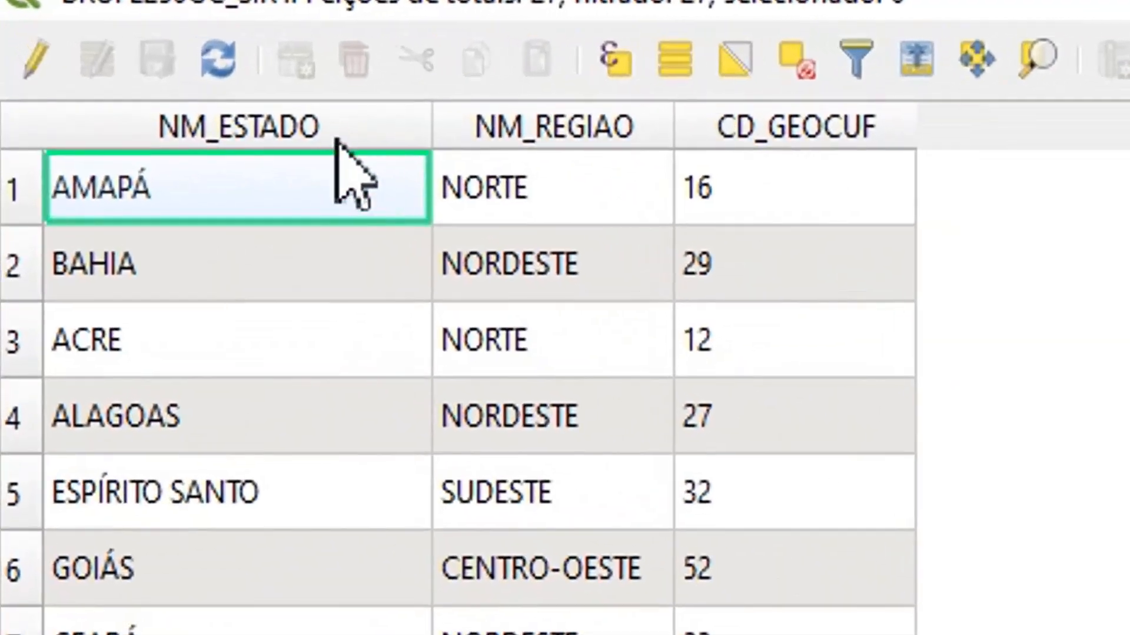
{"action": "left_click", "coordinate": [337, 140]}
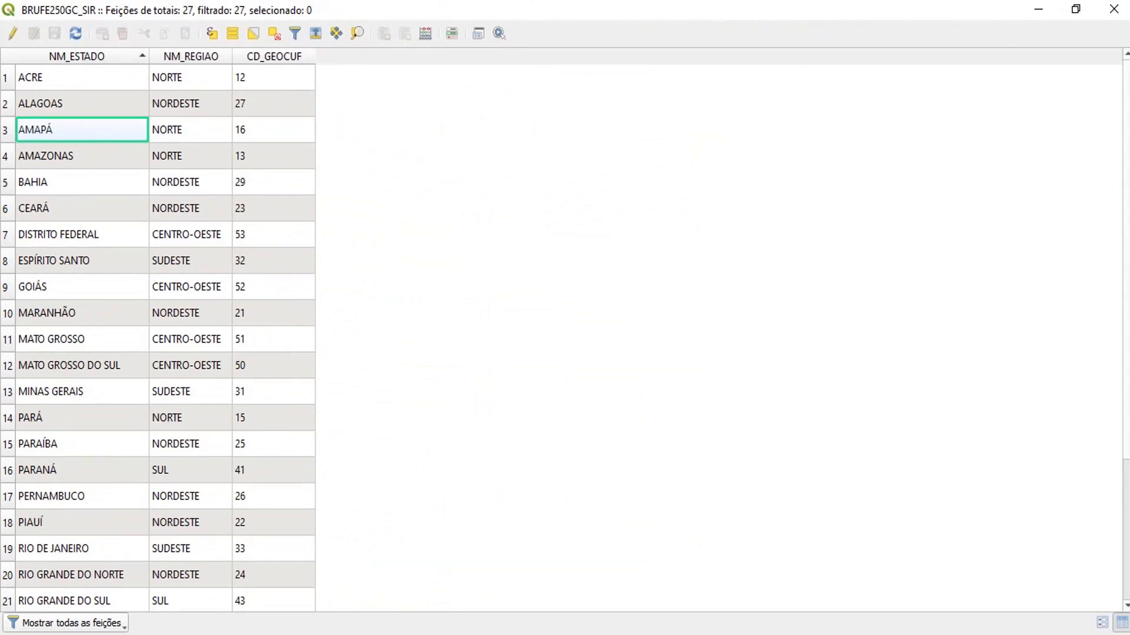
{"action": "mouse_move", "coordinate": [1128, 220]}
{"action": "left_mouse_down"}
{"action": "mouse_move", "coordinate": [1127, 368]}
{"action": "mouse_move", "coordinate": [1127, 220]}
{"action": "left_mouse_up"}
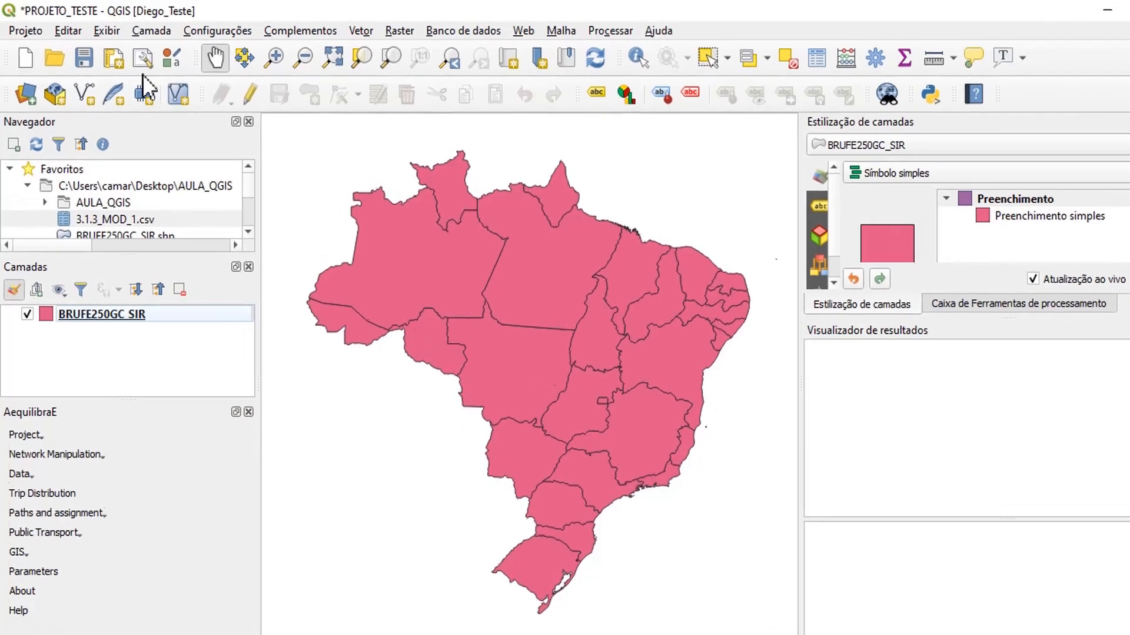
Start adding a delimited text layer and choose 3.1.3_MOD_1.csv from the recent files as its source
{"action": "left_click", "coordinate": [142, 30]}
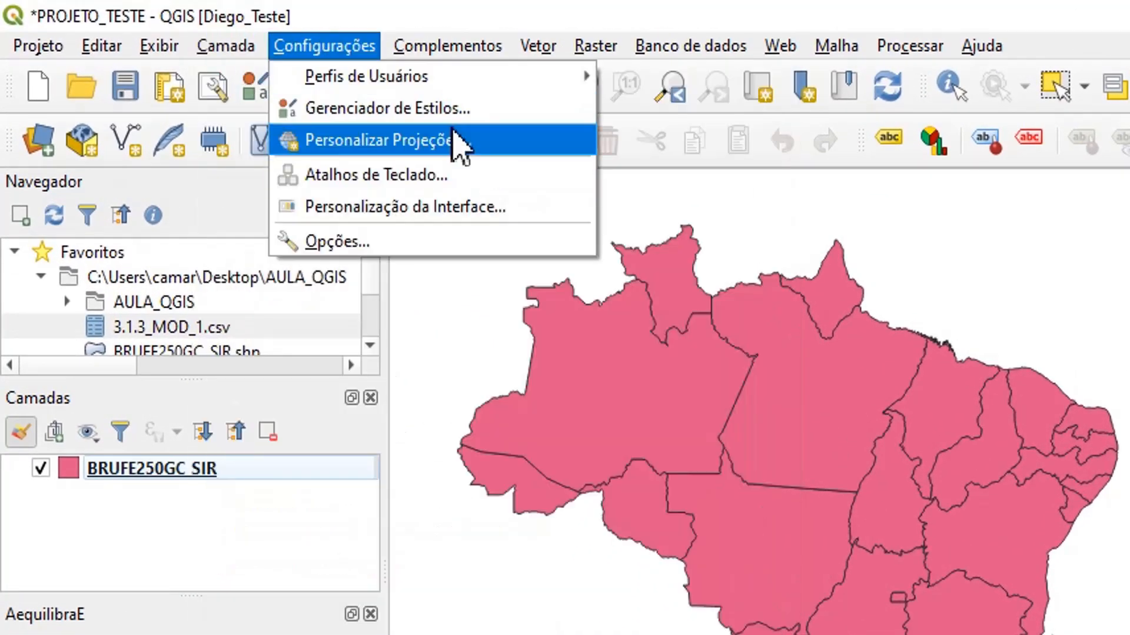
{"action": "mouse_move", "coordinate": [330, 152]}
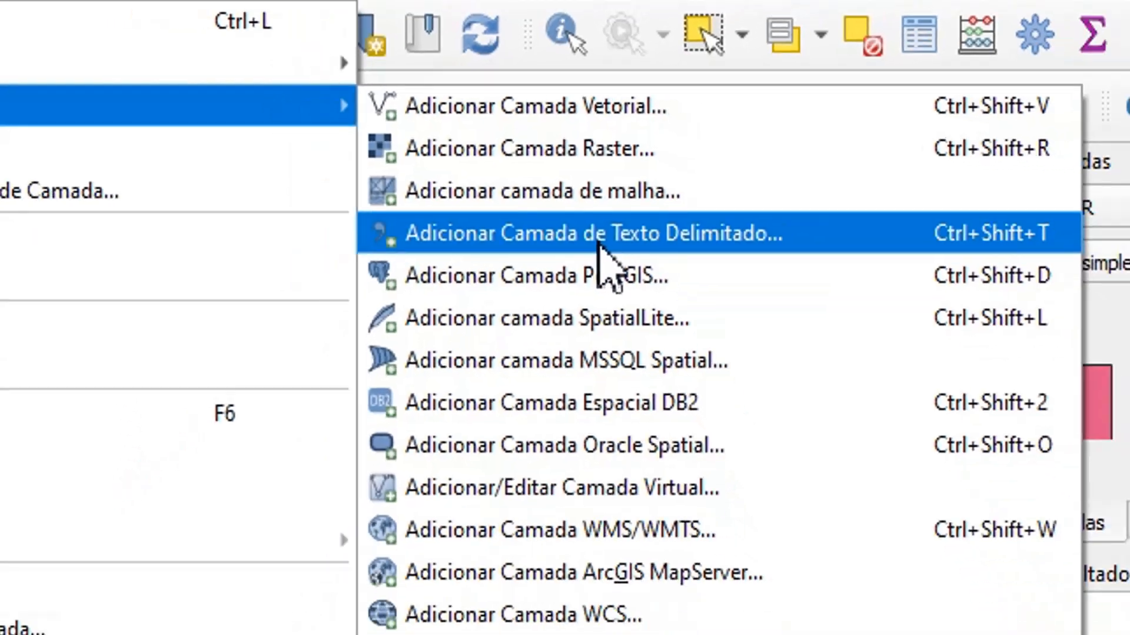
{"action": "left_click", "coordinate": [590, 276]}
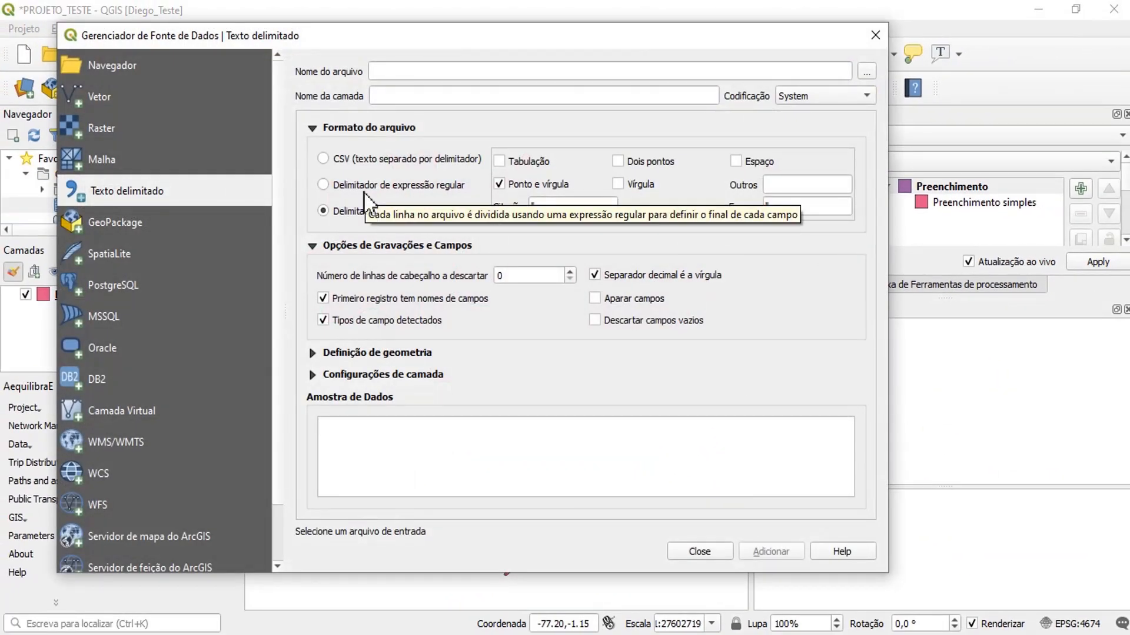
{"action": "left_click", "coordinate": [866, 72]}
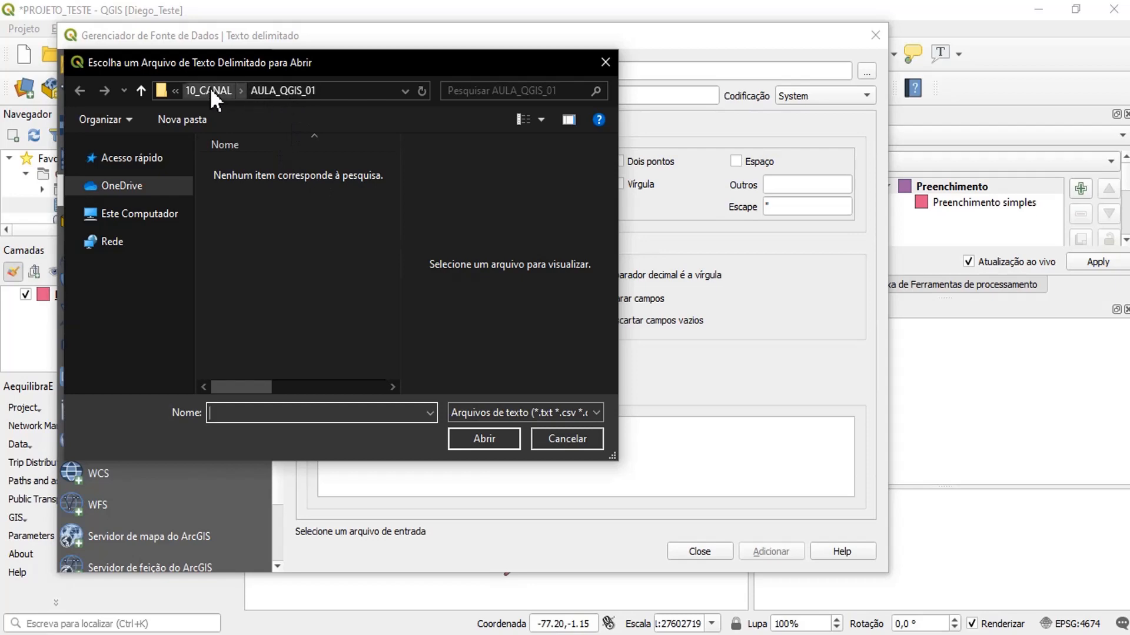
{"action": "left_click", "coordinate": [105, 160]}
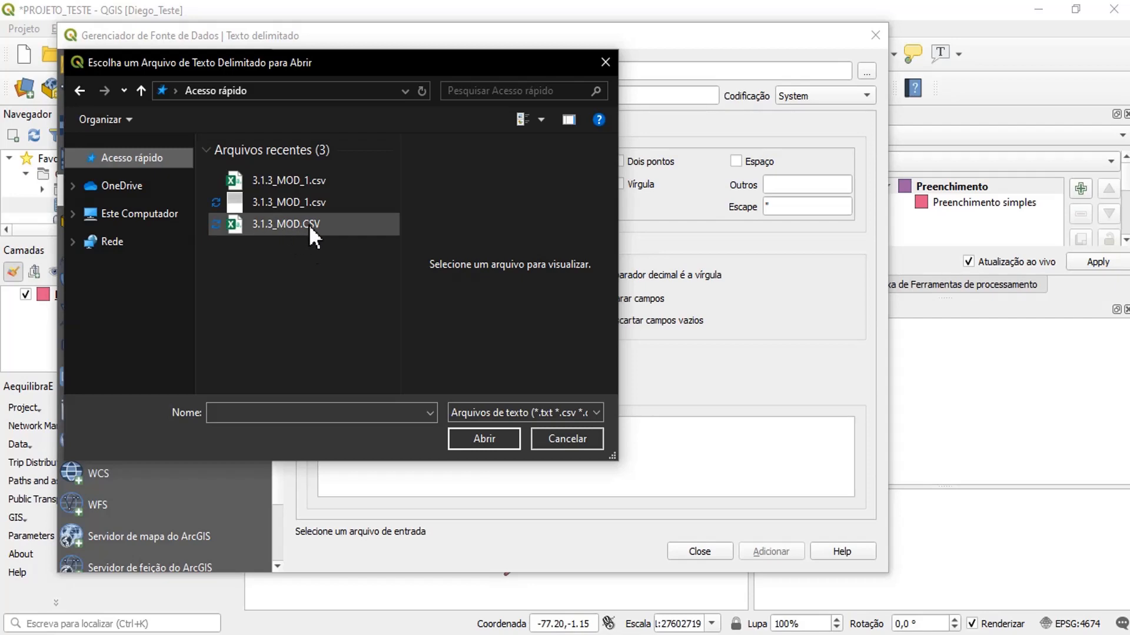
{"action": "left_click", "coordinate": [319, 183]}
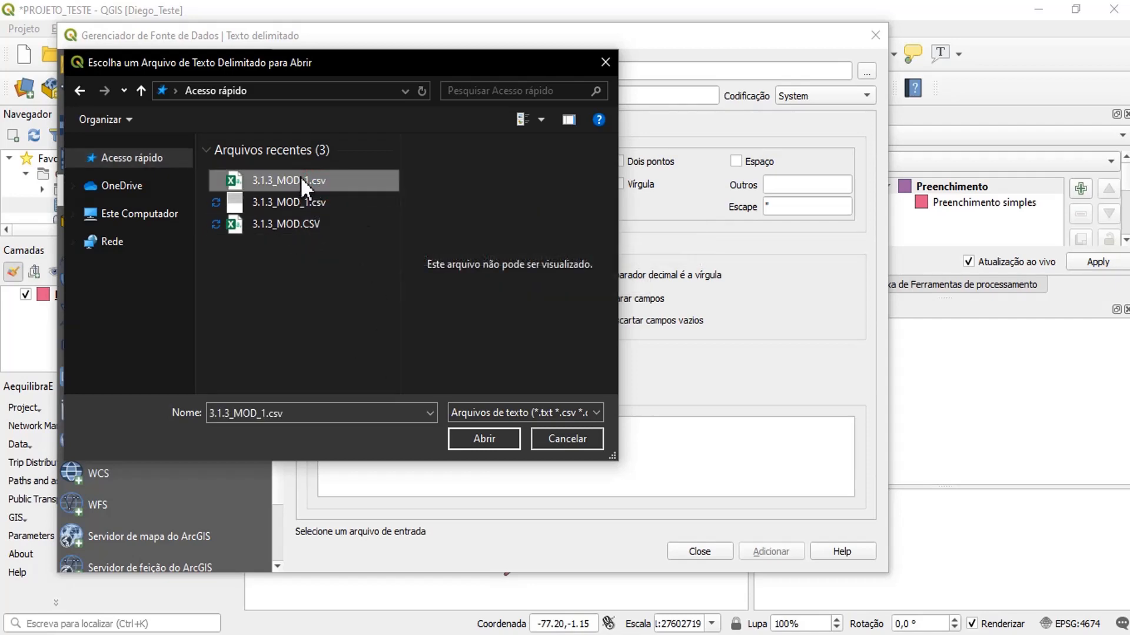
{"action": "left_click", "coordinate": [484, 439]}
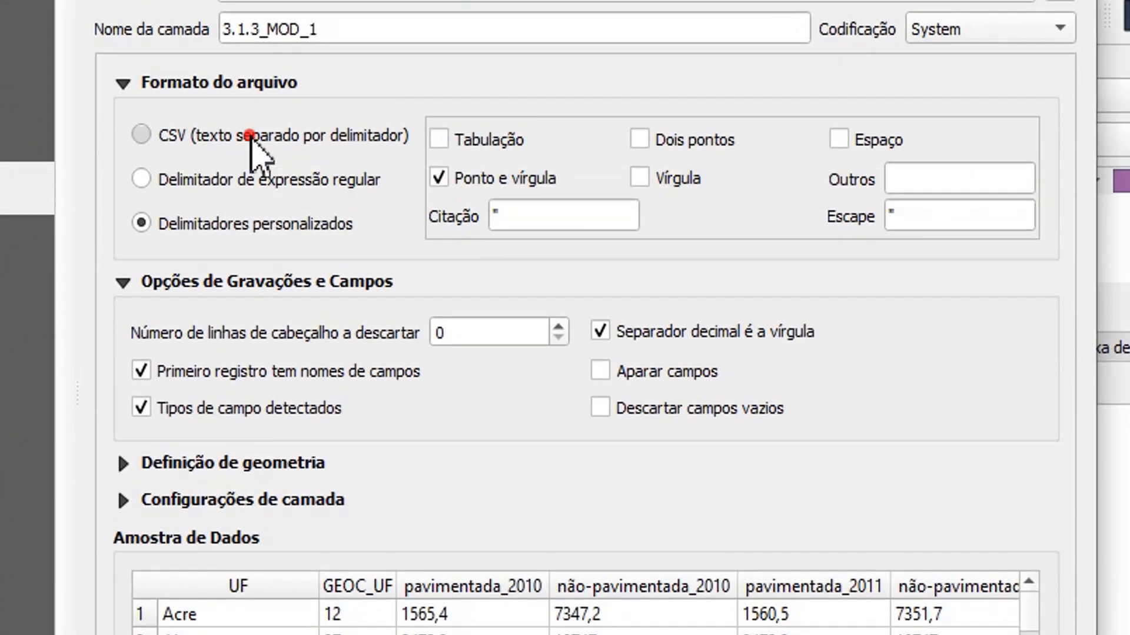
Try the CSV file format, frame its data sample in a screen capture, discard the capture, and return to custom delimiters
{"action": "left_click", "coordinate": [250, 136]}
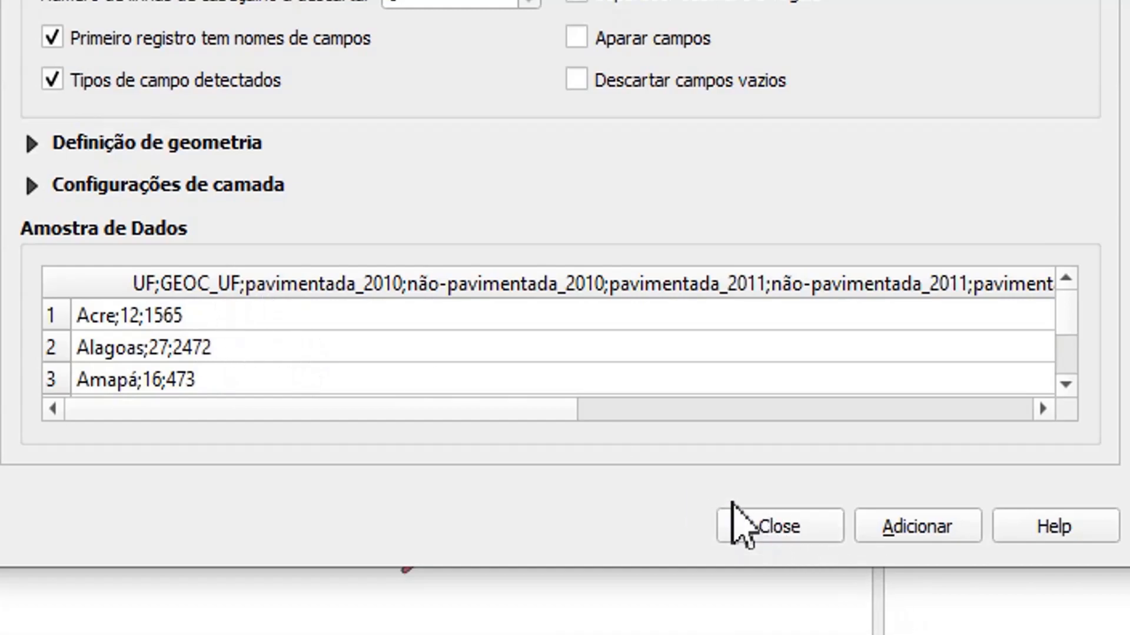
{"action": "key", "text": "Print"}
{"action": "left_click_drag", "start_coordinate": [12, 243], "coordinate": [1104, 452]}
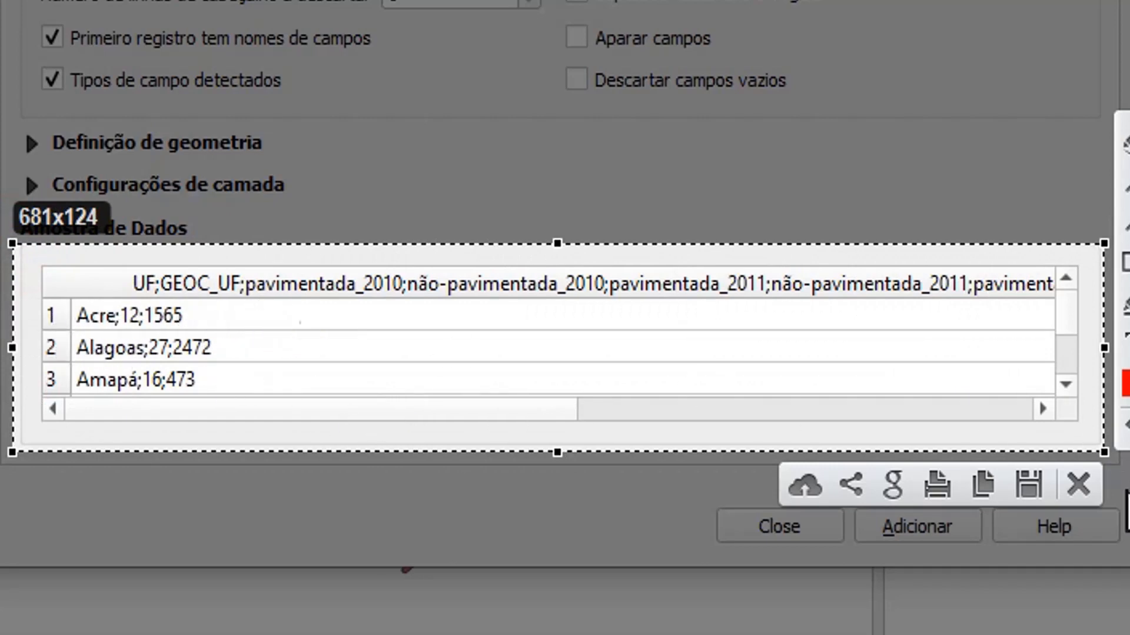
{"action": "left_click", "coordinate": [1078, 485]}
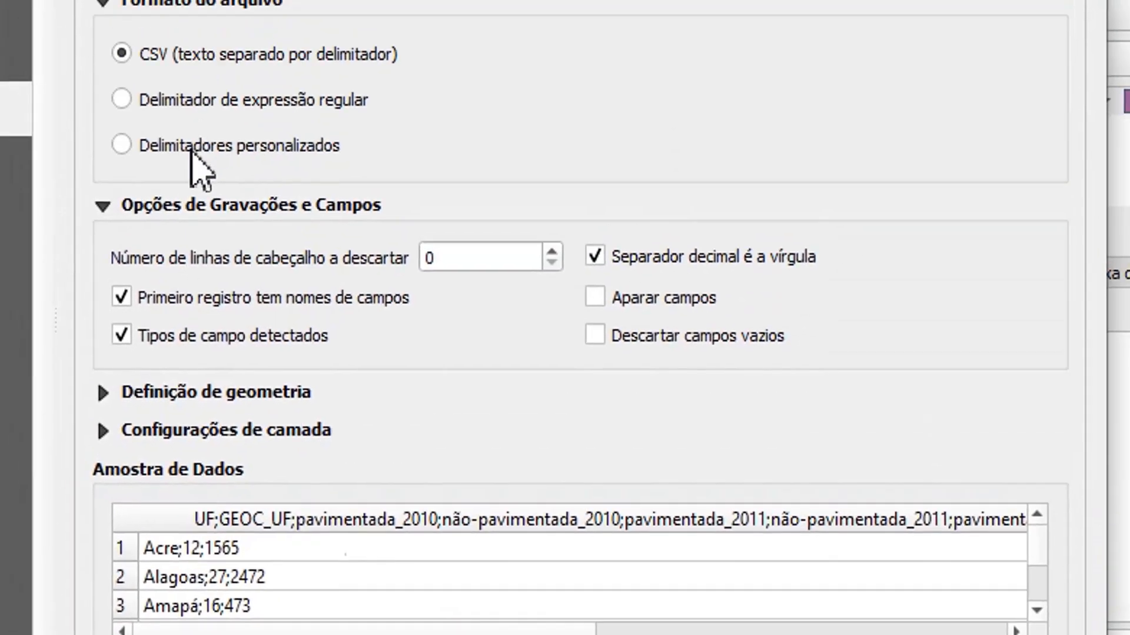
{"action": "left_click", "coordinate": [194, 150]}
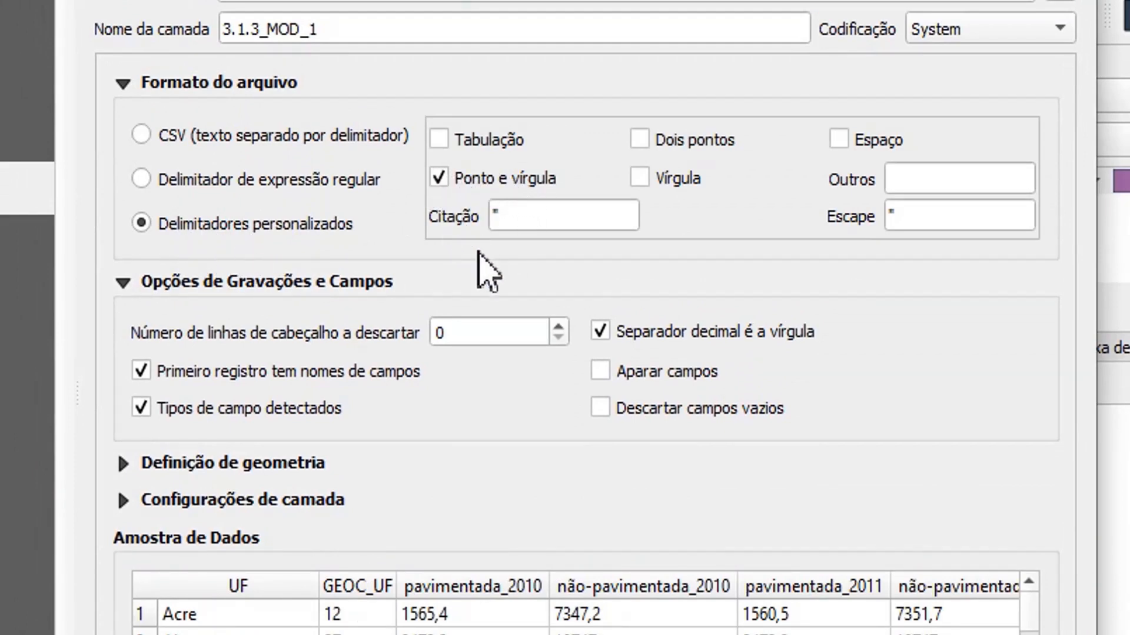
Frame the data sample in a screen capture, mark não-pavimentada_2010, pavimentada_2010 and GEOC_UF with red arrows, and discard the capture
{"action": "key", "text": "Print"}
{"action": "left_click_drag", "start_coordinate": [118, 555], "coordinate": [1106, 444]}
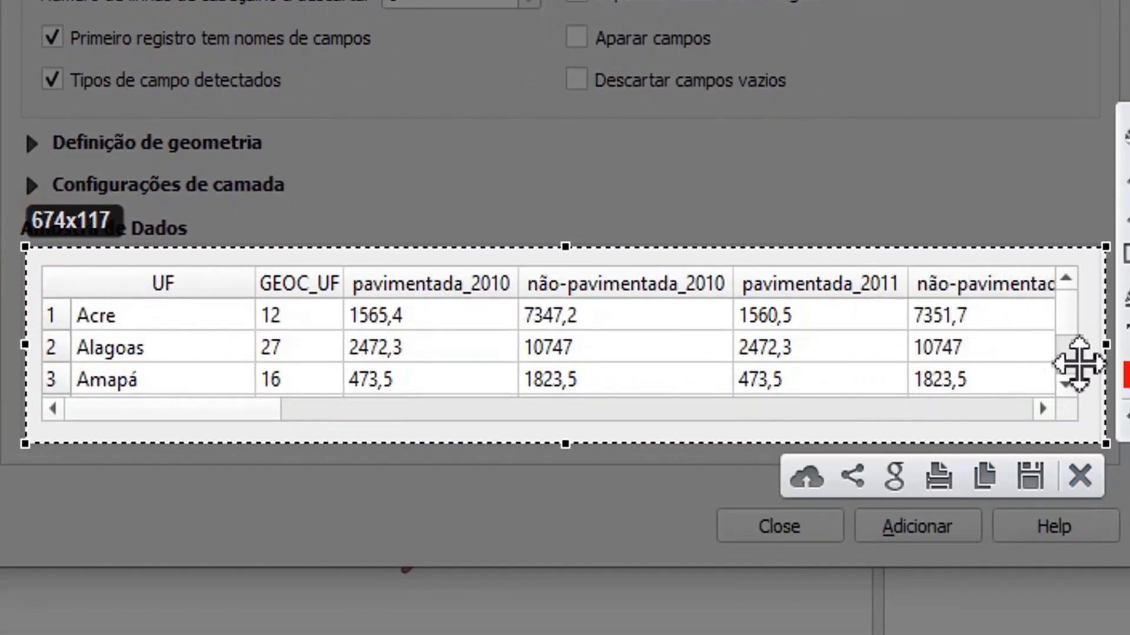
{"action": "left_click", "coordinate": [1128, 216]}
{"action": "left_click_drag", "start_coordinate": [728, 192], "coordinate": [621, 303]}
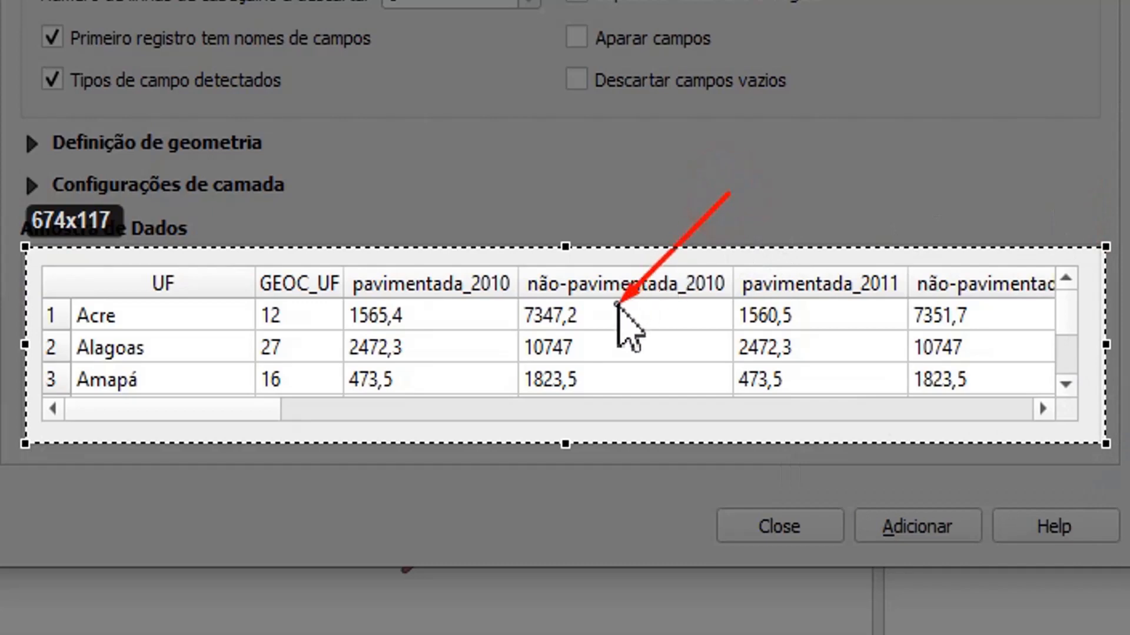
{"action": "left_click_drag", "start_coordinate": [476, 179], "coordinate": [371, 317]}
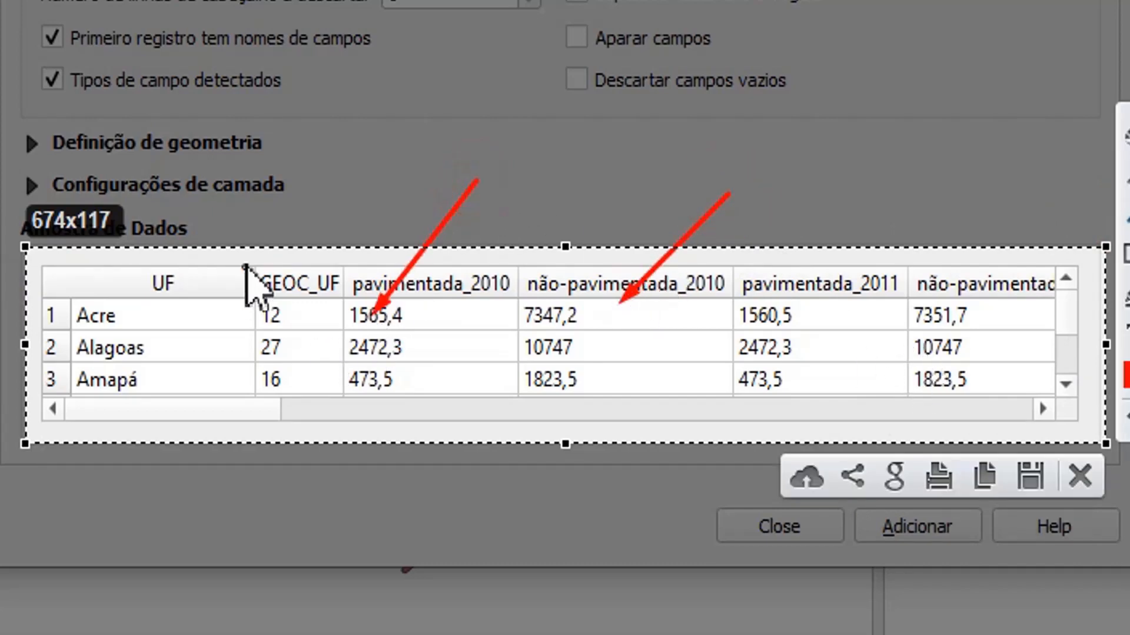
{"action": "left_click_drag", "start_coordinate": [334, 208], "coordinate": [301, 293]}
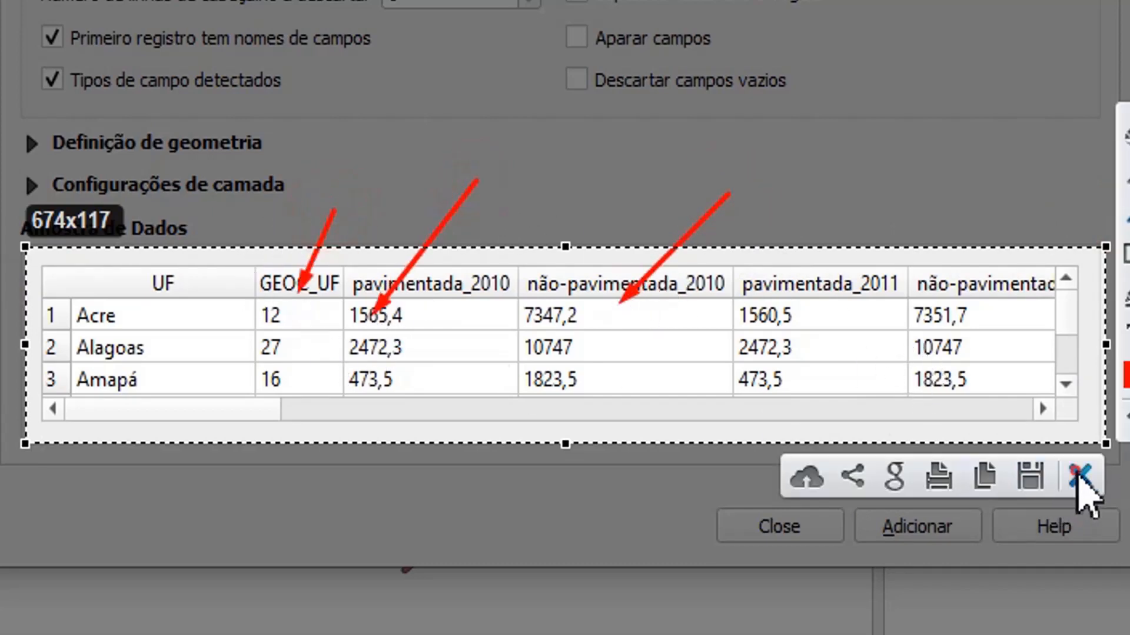
{"action": "left_click", "coordinate": [1079, 476]}
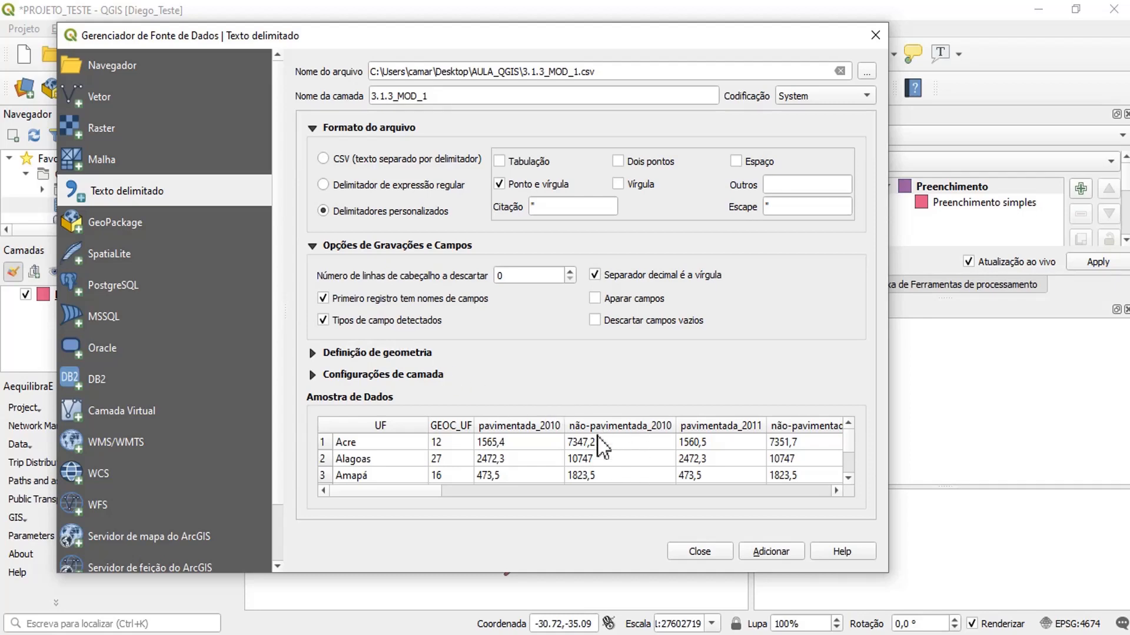
Examine the sample values, the geometry definition and the layer settings of the delimited text import, collapsing both sections again
{"action": "left_click", "coordinate": [623, 446]}
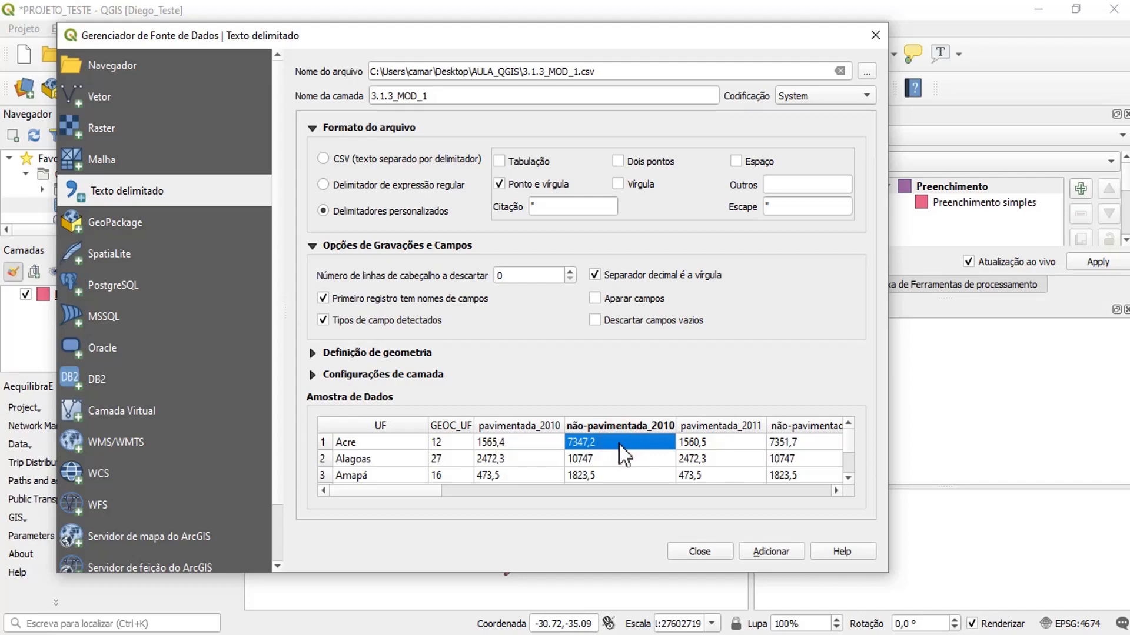
{"action": "left_click", "coordinate": [410, 354]}
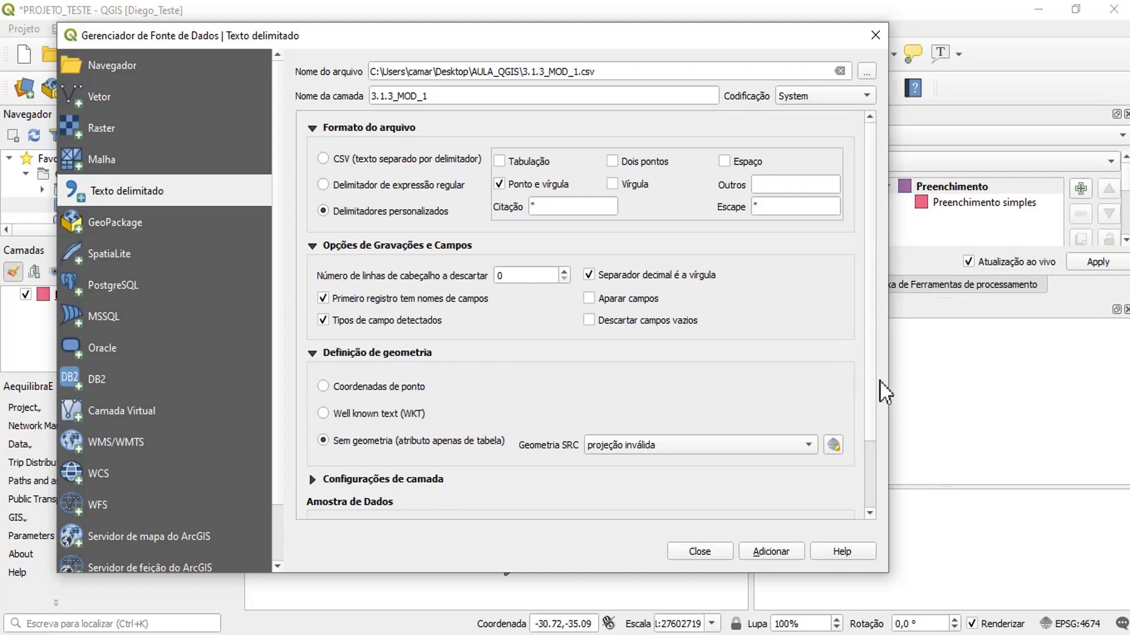
{"action": "left_click_drag", "start_coordinate": [873, 384], "coordinate": [874, 451]}
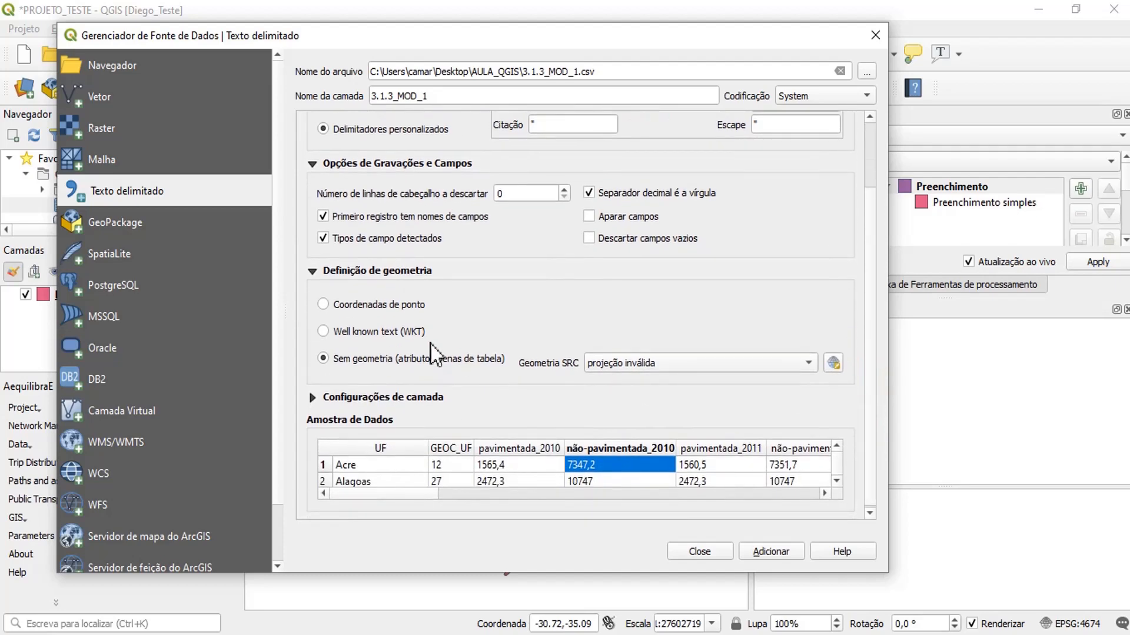
{"action": "left_click", "coordinate": [349, 268]}
{"action": "left_click", "coordinate": [377, 376]}
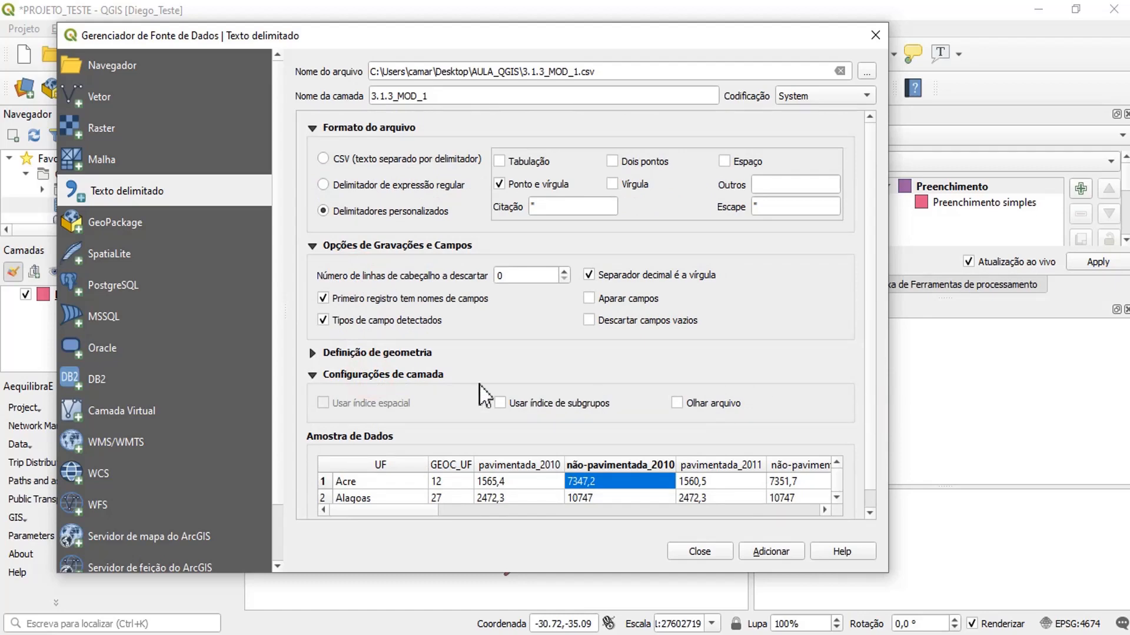
{"action": "left_click", "coordinate": [357, 377]}
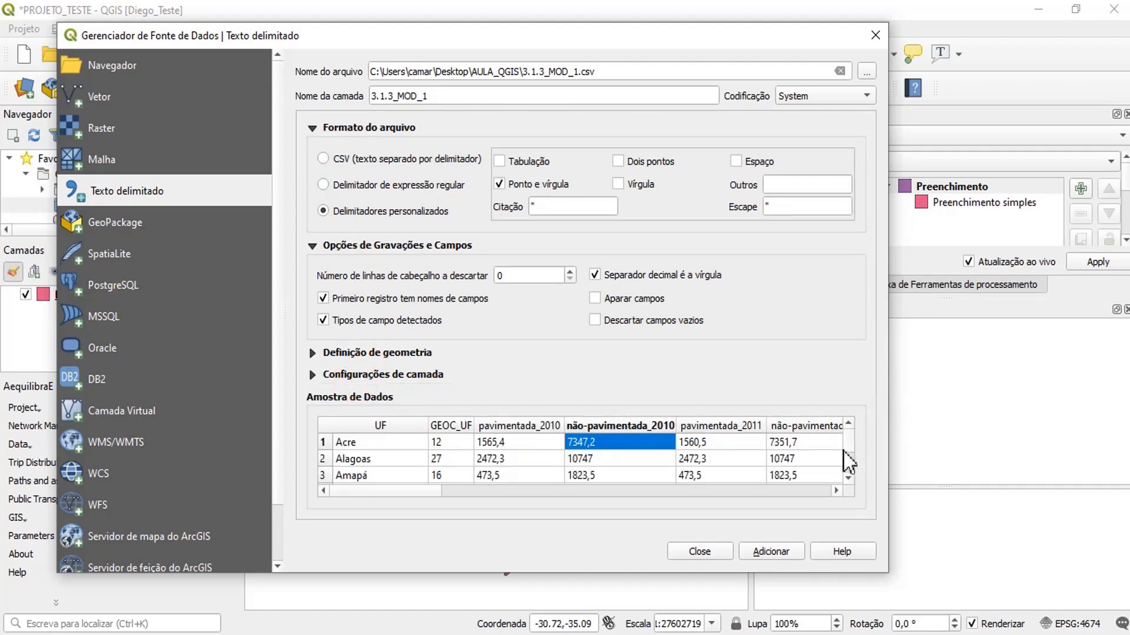
Add 3.1.3_MOD_1 to the project as a delimited text layer without geometry and close the data source manager
{"action": "left_click_drag", "start_coordinate": [846, 442], "coordinate": [847, 442]}
{"action": "left_click", "coordinate": [766, 553]}
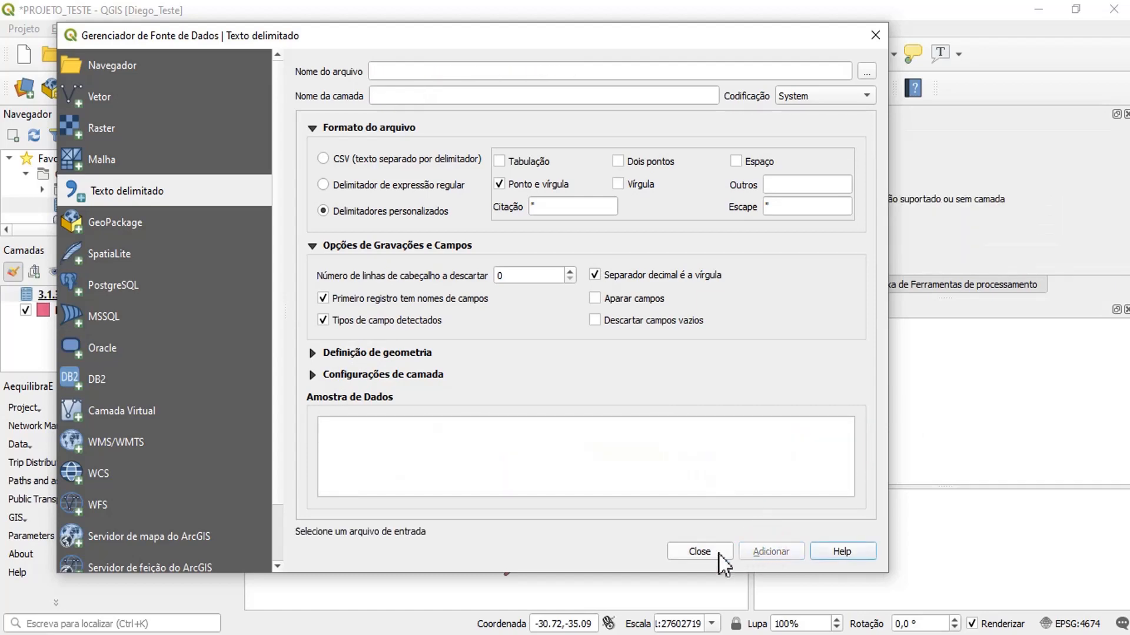
{"action": "left_click", "coordinate": [712, 551]}
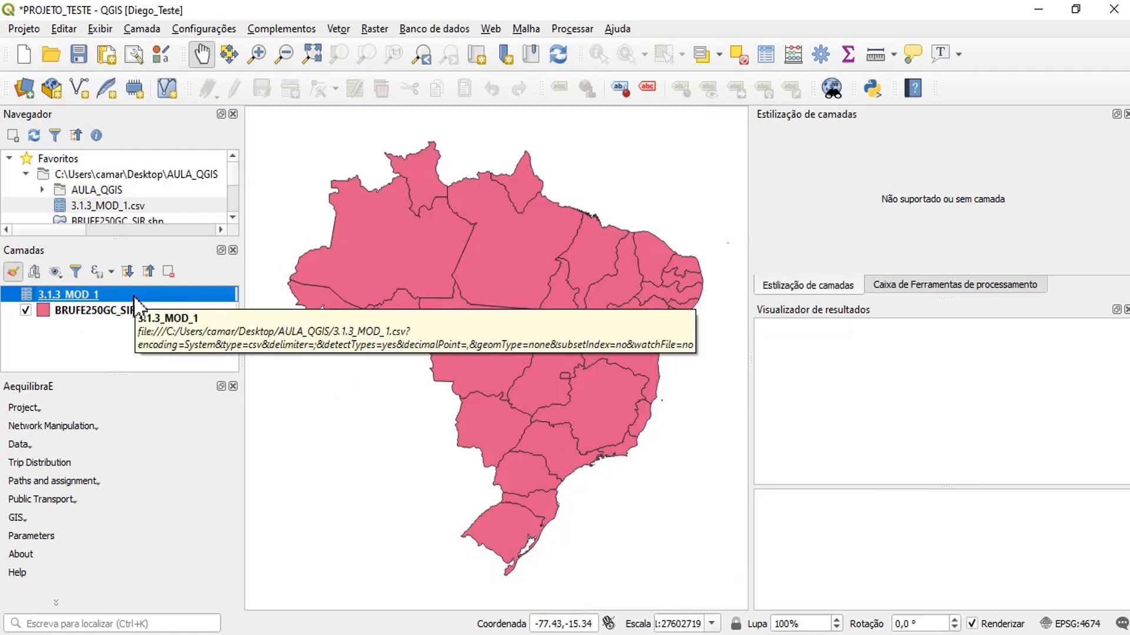
Open the attribute table of 3.1.3_MOD_1 and widen the pavimentada_2010 and não-pavimentada_2010 columns to fit their headings
{"action": "key", "text": "F6"}
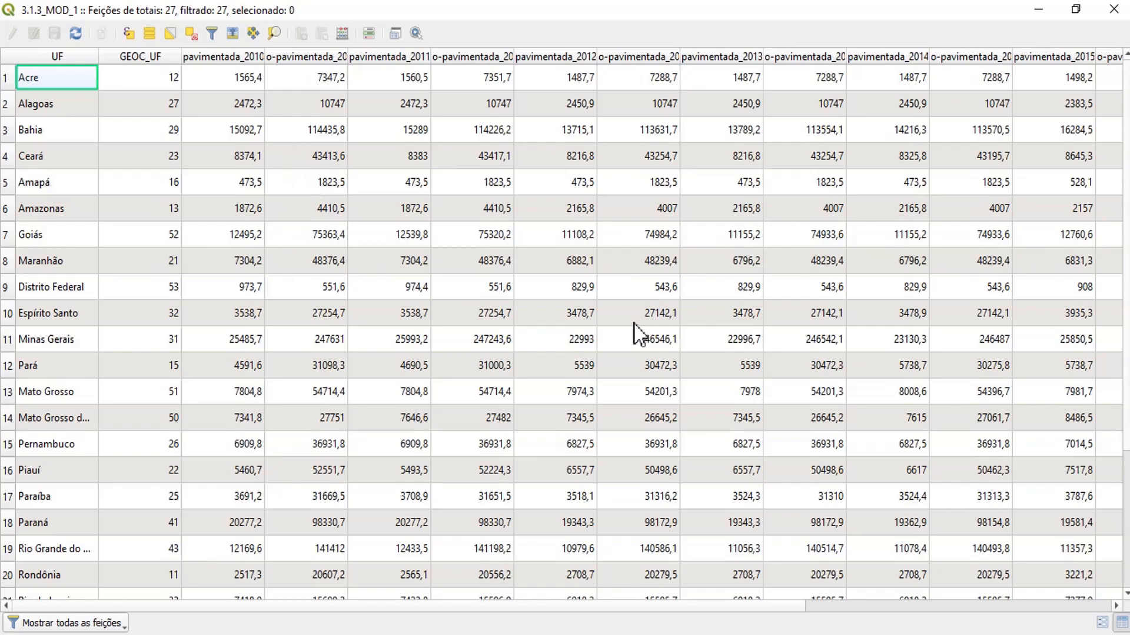
{"action": "left_click_drag", "start_coordinate": [264, 54], "coordinate": [328, 56]}
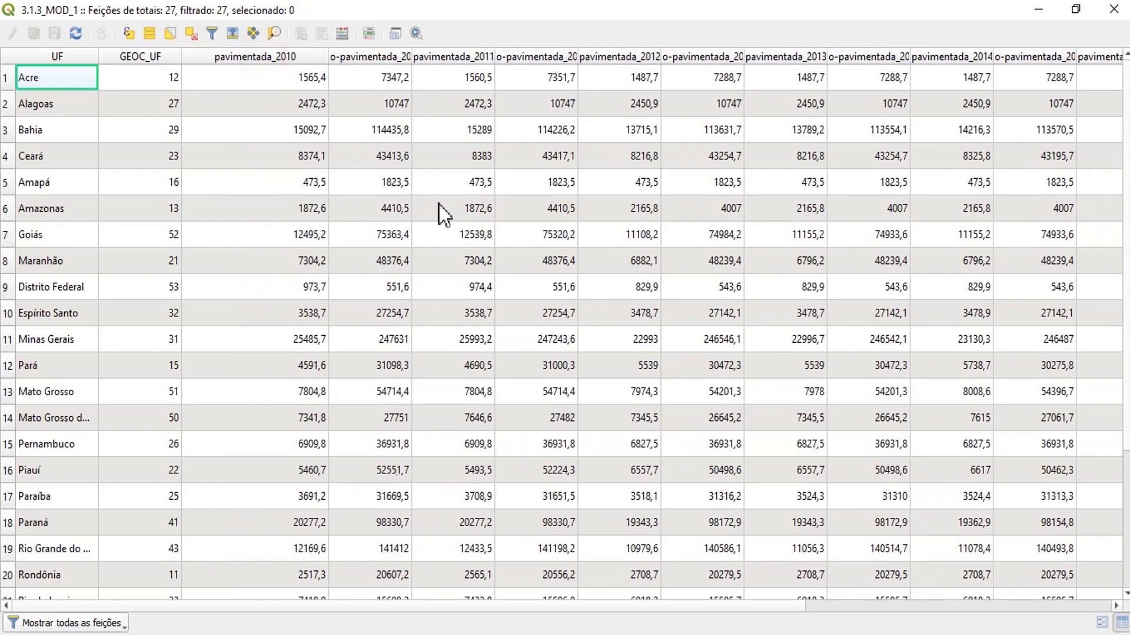
{"action": "left_click_drag", "start_coordinate": [412, 55], "coordinate": [469, 55]}
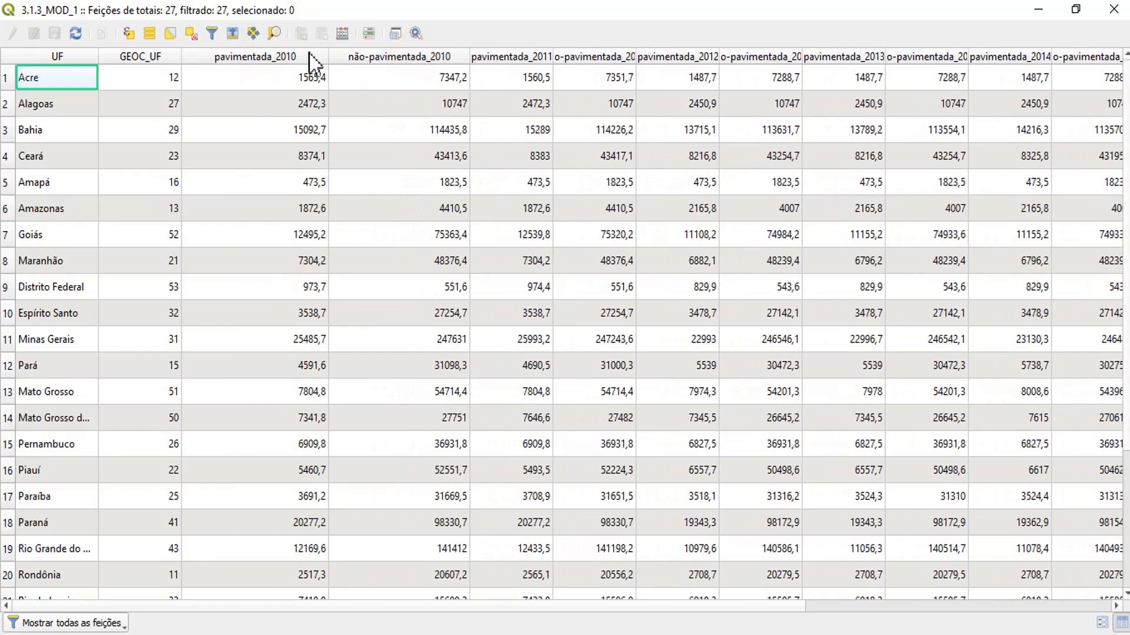
Close the 3.1.3_MOD_1 attribute table and open the join settings (Uniões) in the properties of BRUFE250GC_SIR
{"action": "left_click", "coordinate": [1112, 11]}
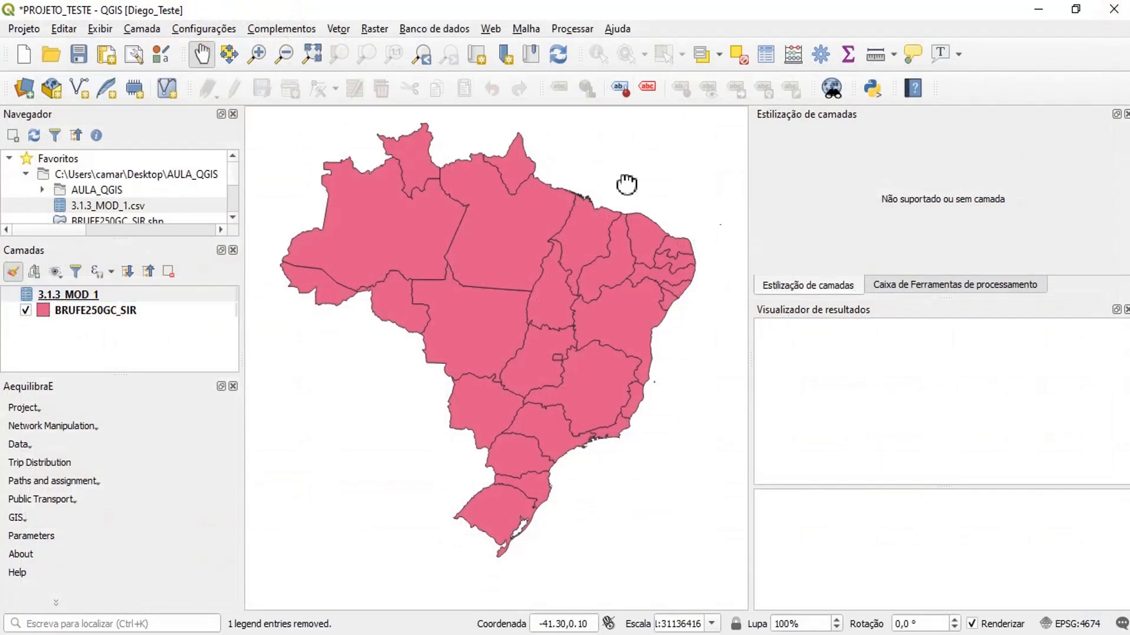
{"action": "scroll", "coordinate": [626, 185], "scroll_direction": "up", "scroll_amount": 1}
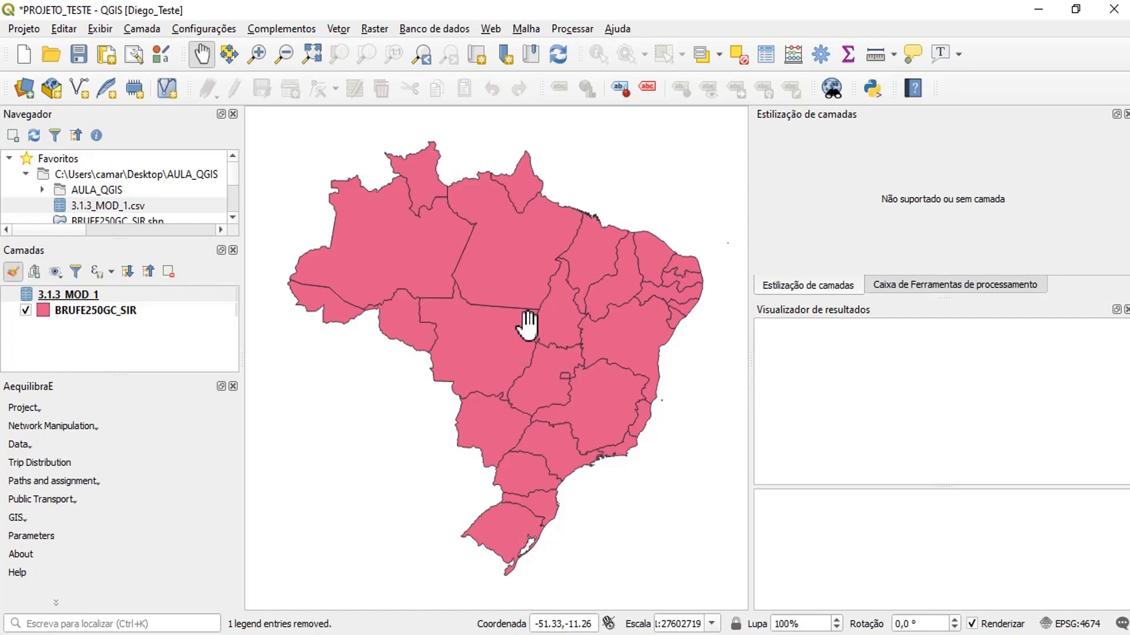
{"action": "left_click", "coordinate": [137, 296]}
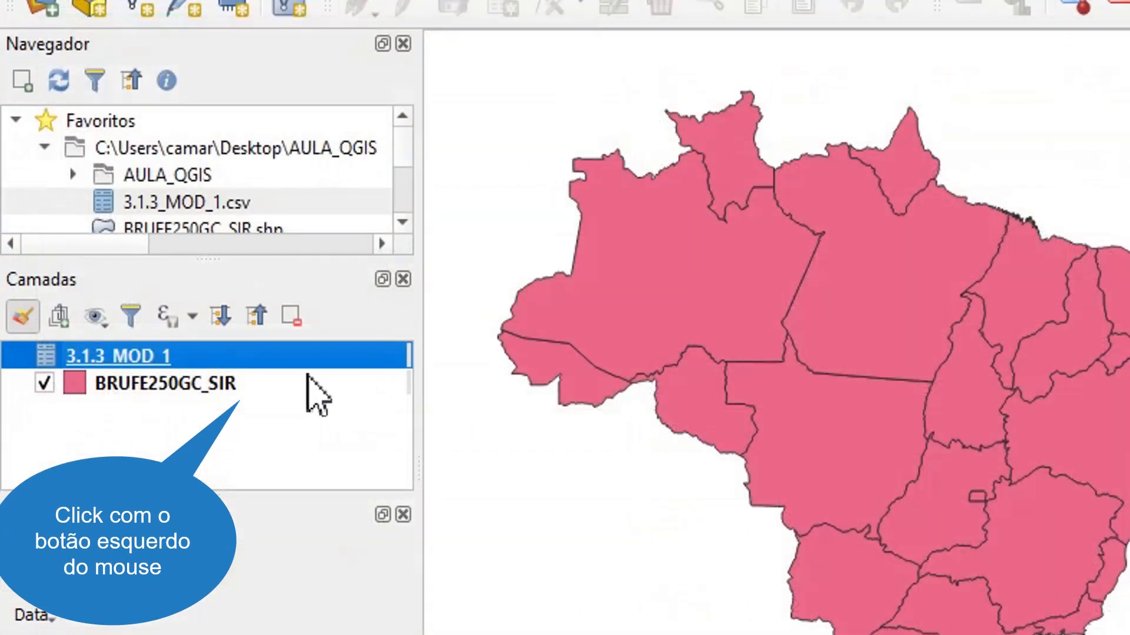
{"action": "left_click", "coordinate": [213, 387]}
{"action": "right_click", "coordinate": [213, 388]}
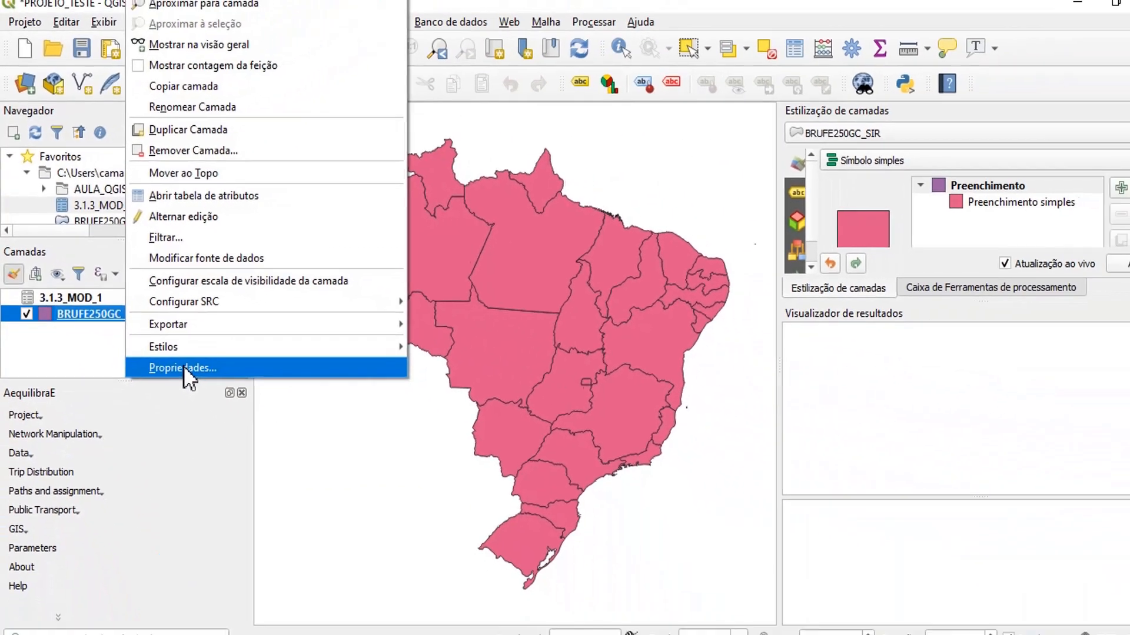
{"action": "left_click", "coordinate": [309, 486]}
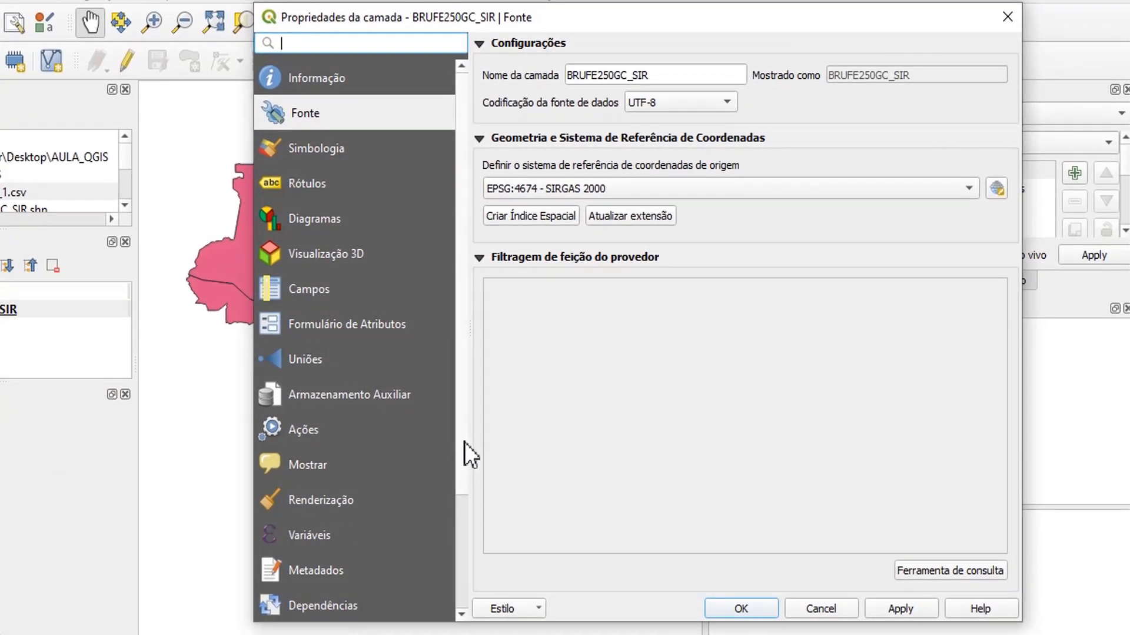
{"action": "left_click_drag", "start_coordinate": [528, 427], "coordinate": [524, 550]}
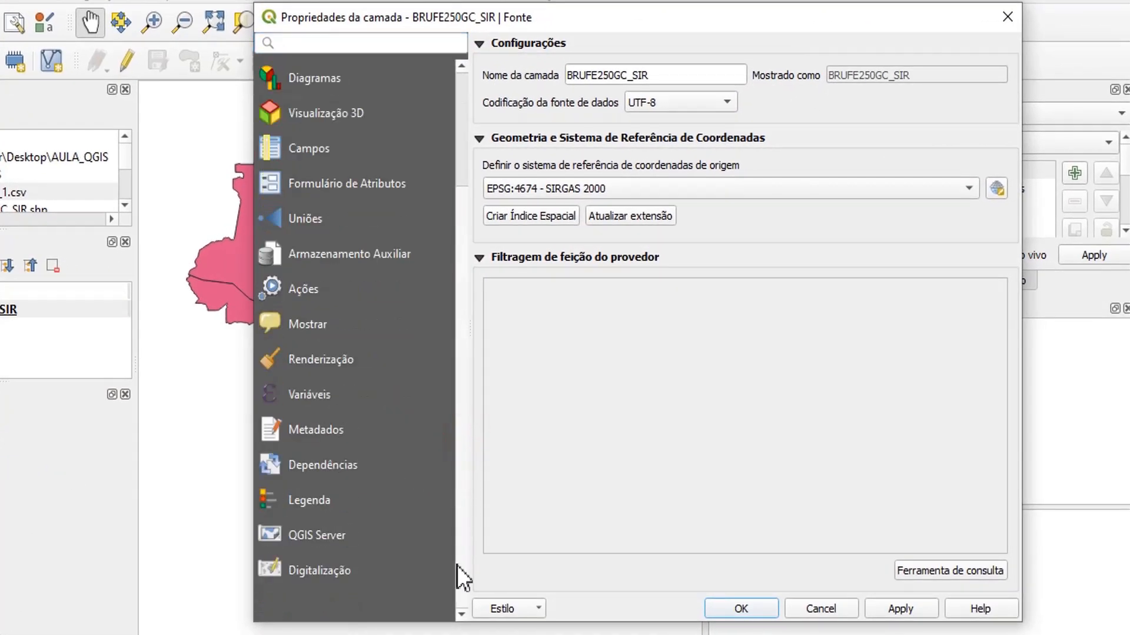
{"action": "left_click", "coordinate": [320, 222]}
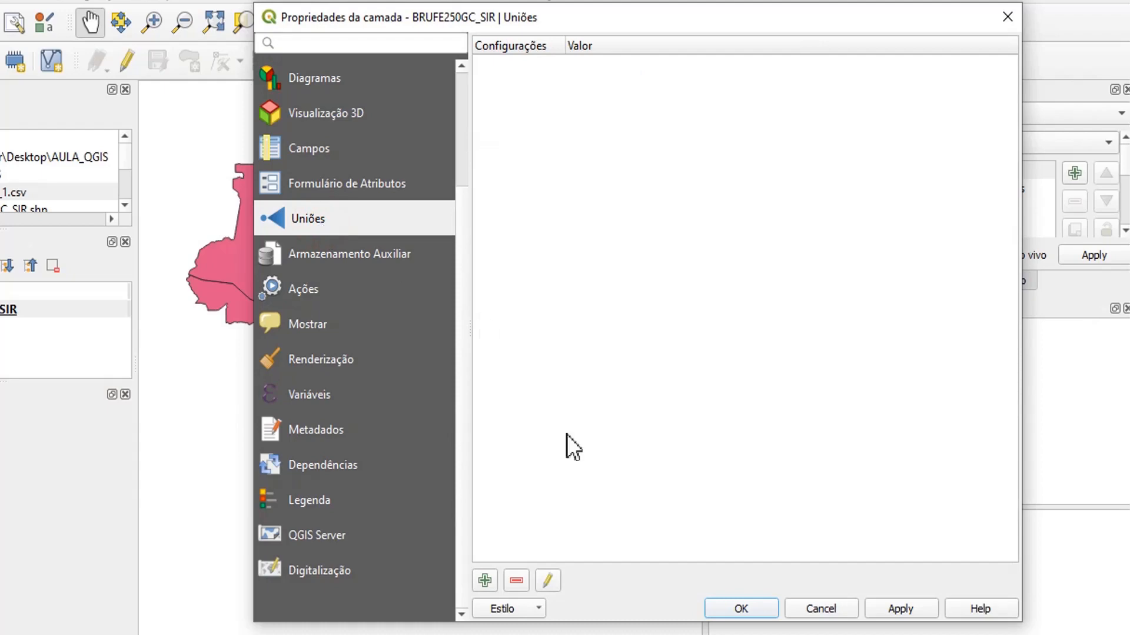
Join 3.1.3_MOD_1 to BRUFE250GC_SIR by matching GEOC_UF with target field CD_GEOCUF, without caching in virtual memory, and apply the layer properties
{"action": "left_click", "coordinate": [485, 583]}
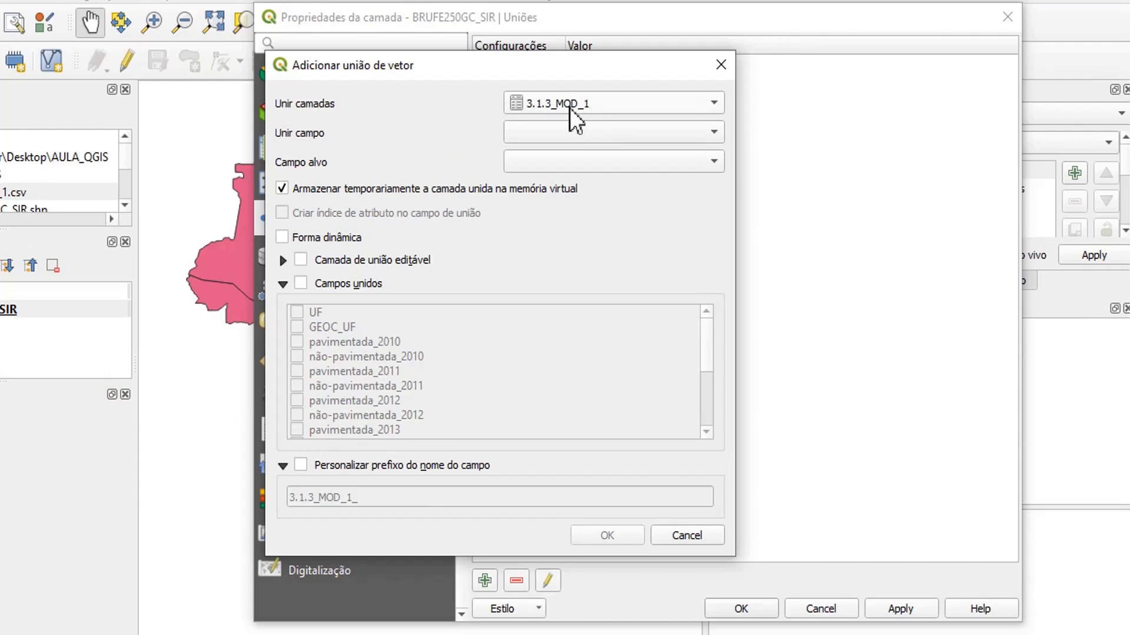
{"action": "left_click", "coordinate": [640, 134]}
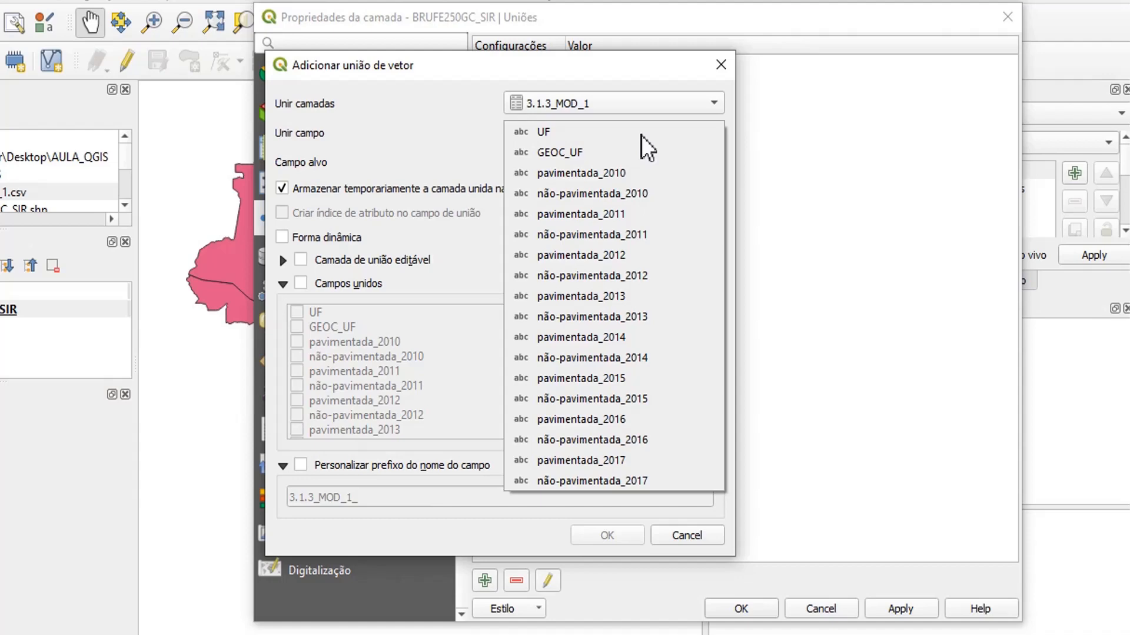
{"action": "left_click", "coordinate": [605, 156]}
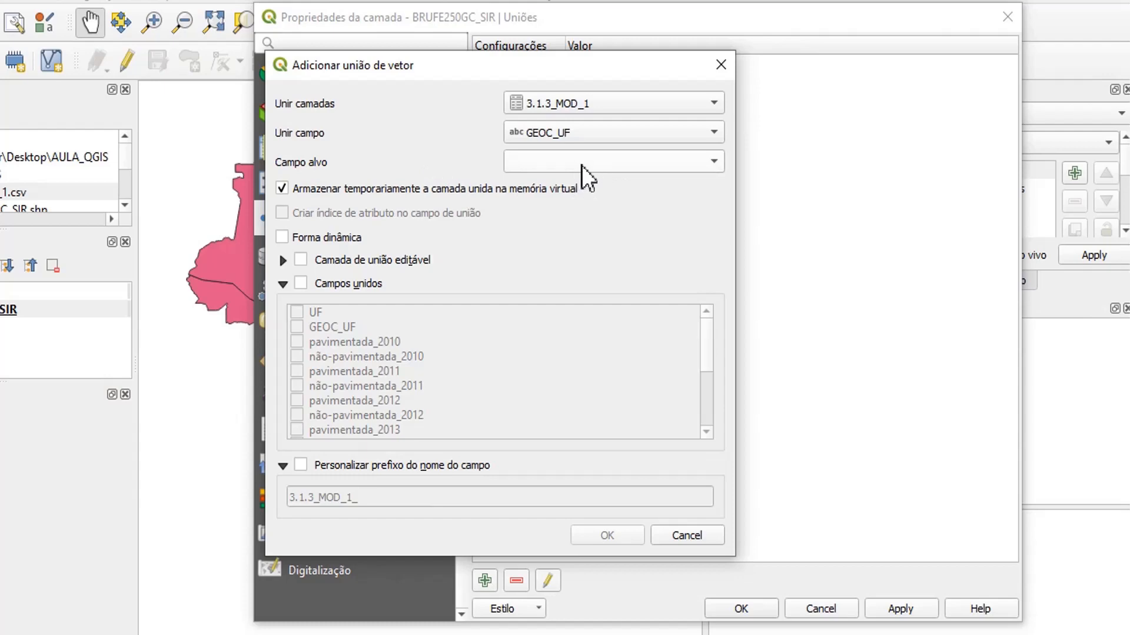
{"action": "left_click", "coordinate": [655, 167]}
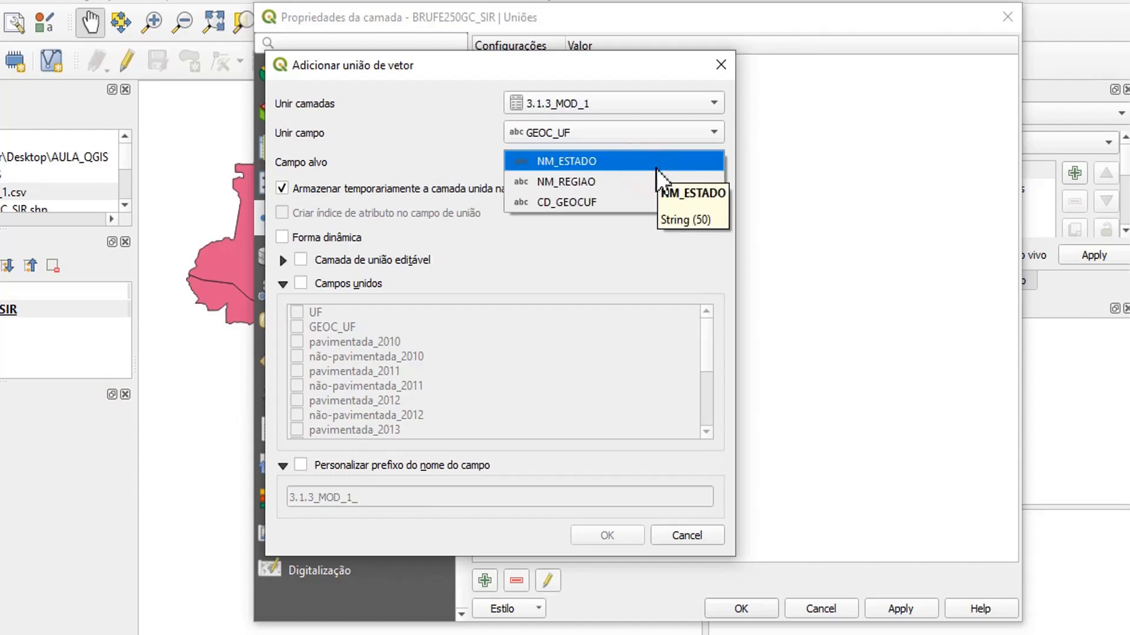
{"action": "left_click", "coordinate": [657, 162]}
{"action": "left_click", "coordinate": [687, 164]}
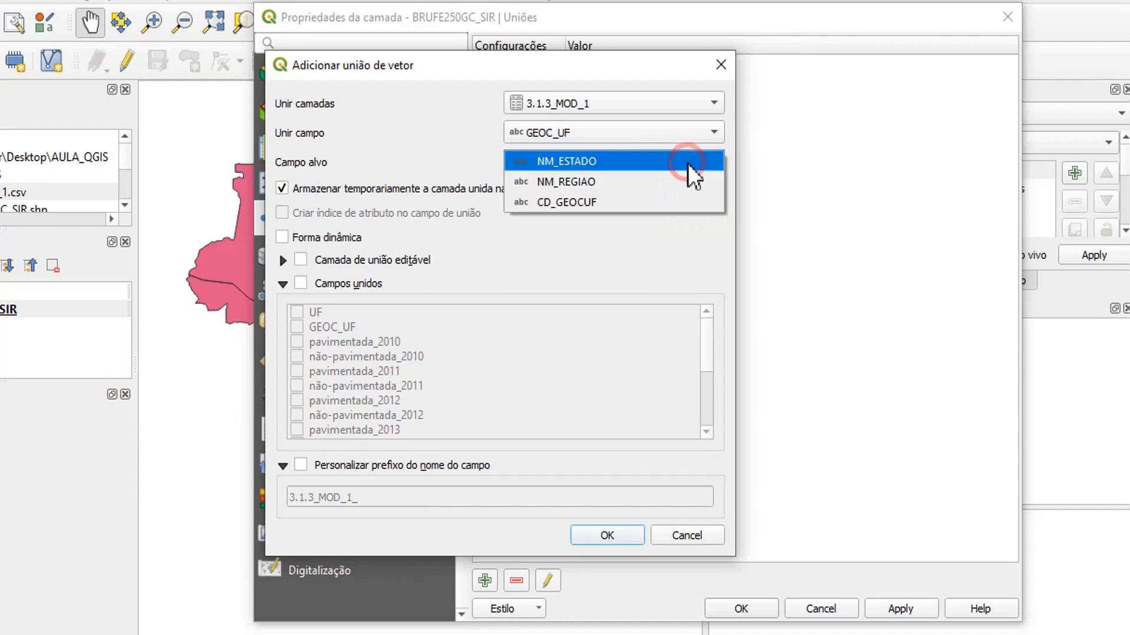
{"action": "left_click", "coordinate": [686, 203]}
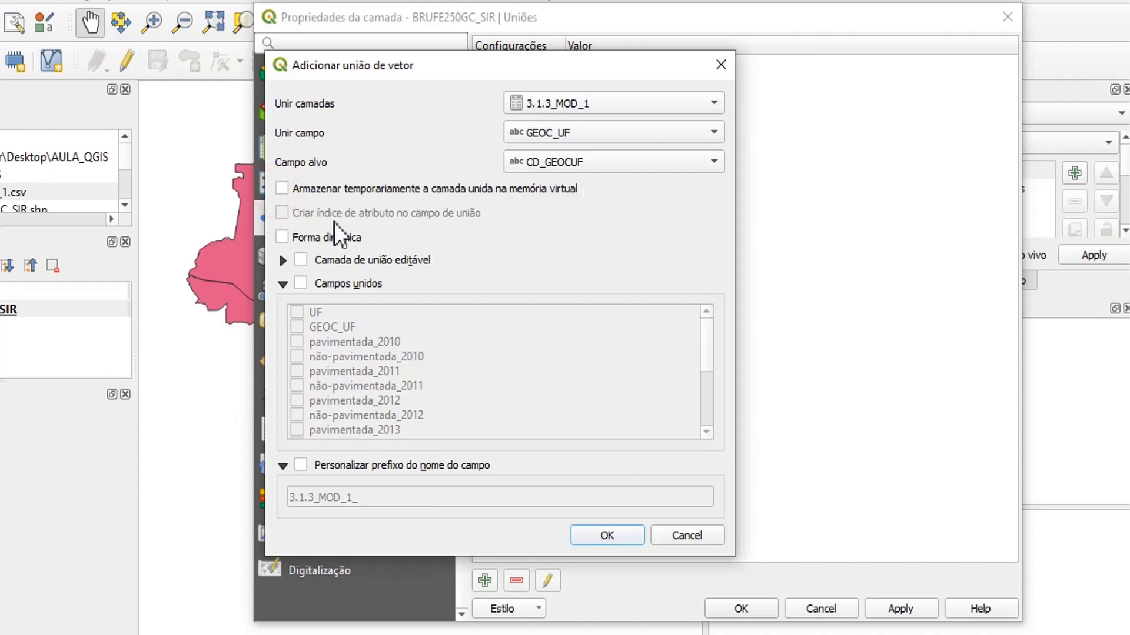
{"action": "left_click", "coordinate": [283, 284]}
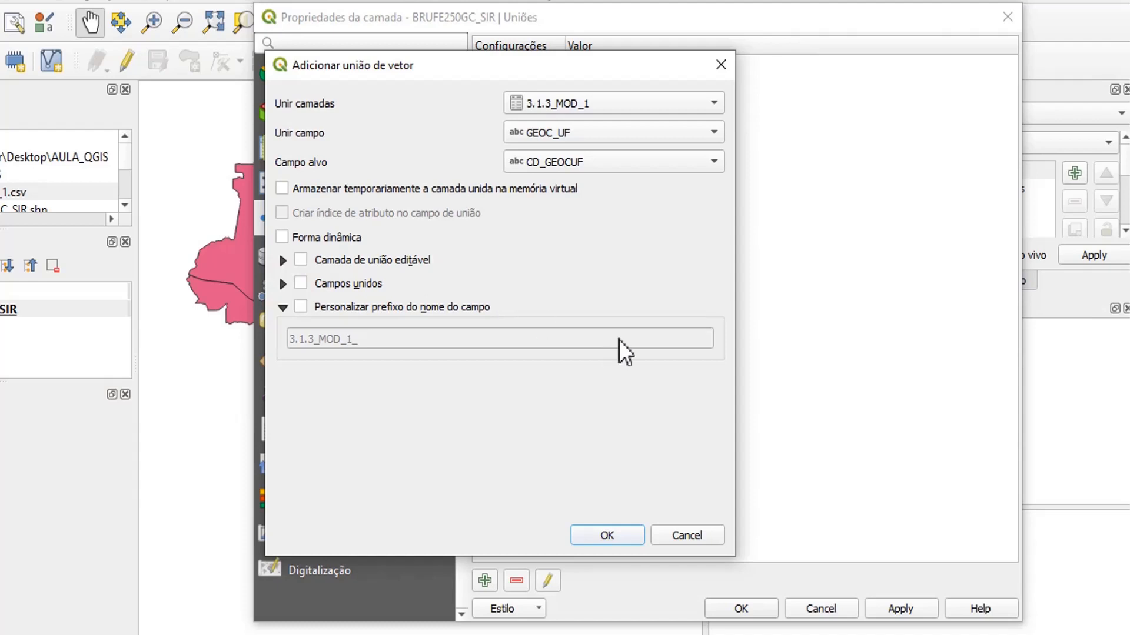
{"action": "left_click", "coordinate": [619, 535]}
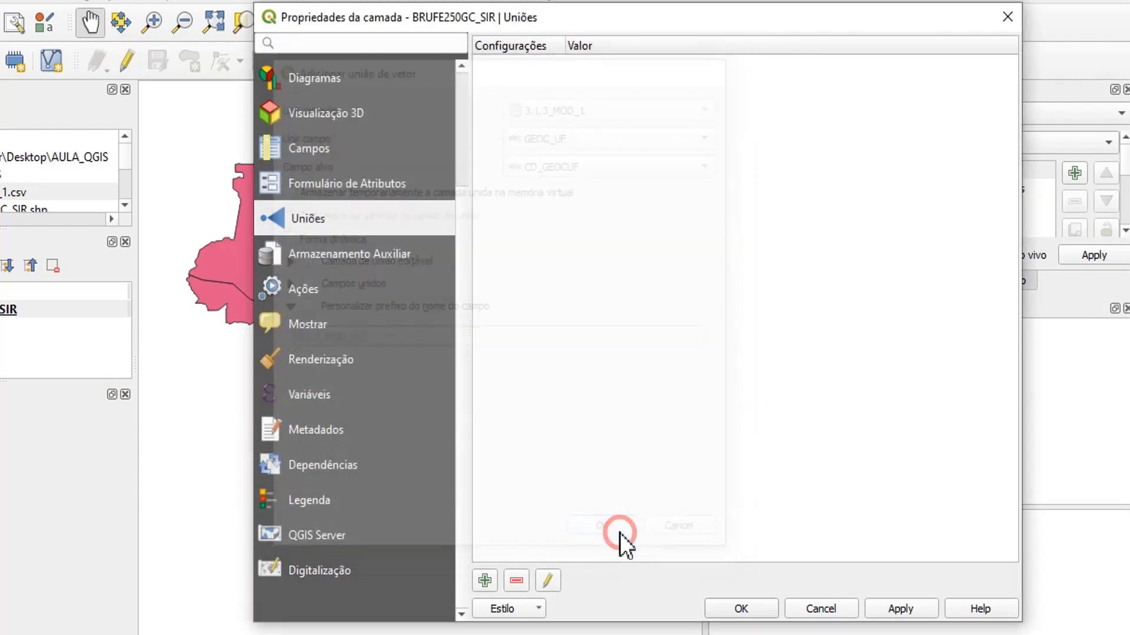
{"action": "left_click", "coordinate": [903, 609]}
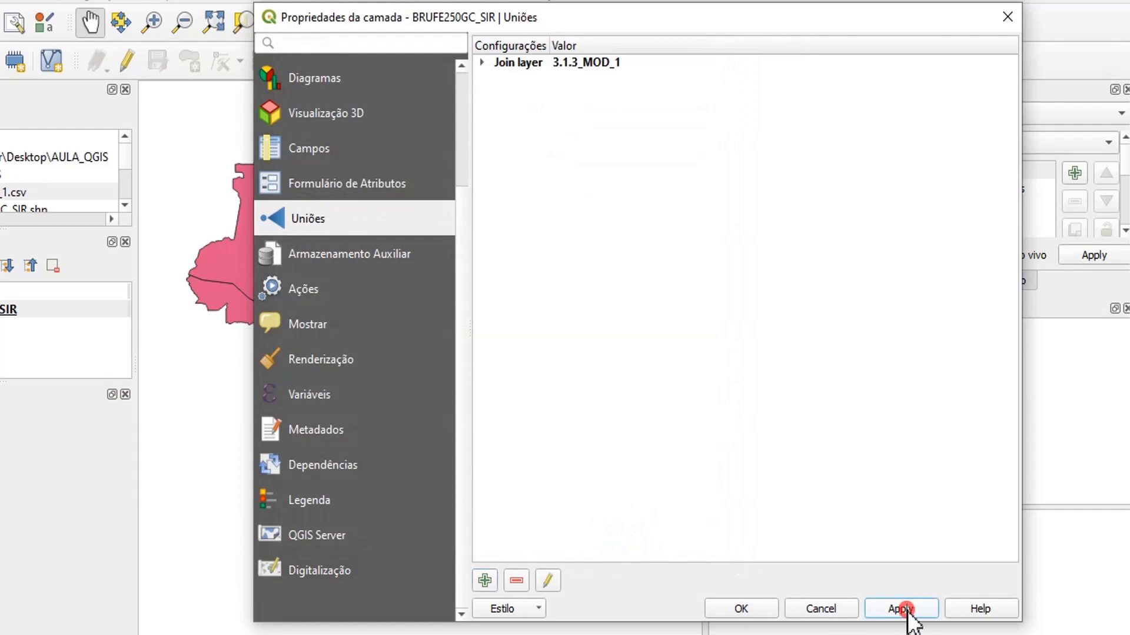
{"action": "left_click", "coordinate": [741, 609]}
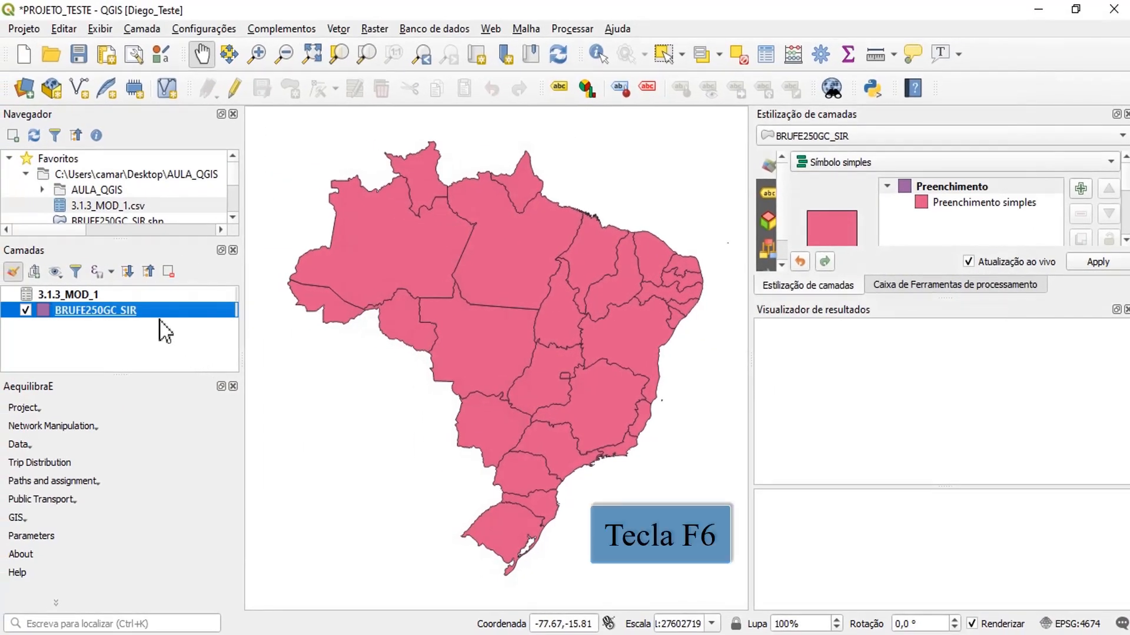
Examine the joined columns in the BRUFE250GC_SIR attribute table, widening the 3.1.3_MOD_1_UF column, and close the table
{"action": "key", "text": "F6"}
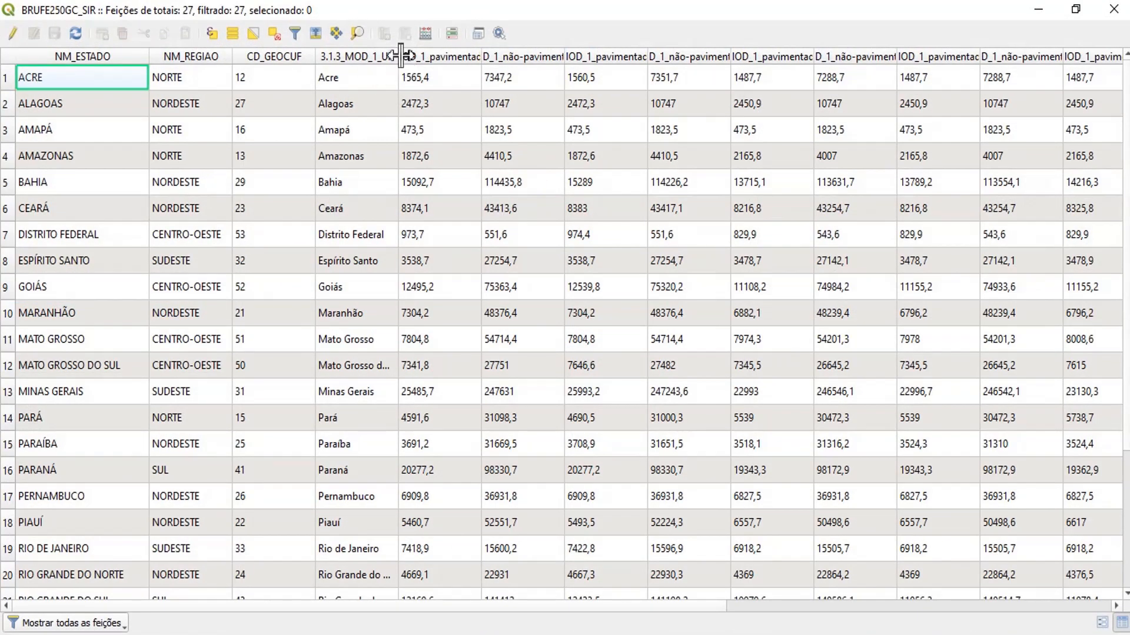
{"action": "left_click_drag", "start_coordinate": [400, 56], "coordinate": [444, 56]}
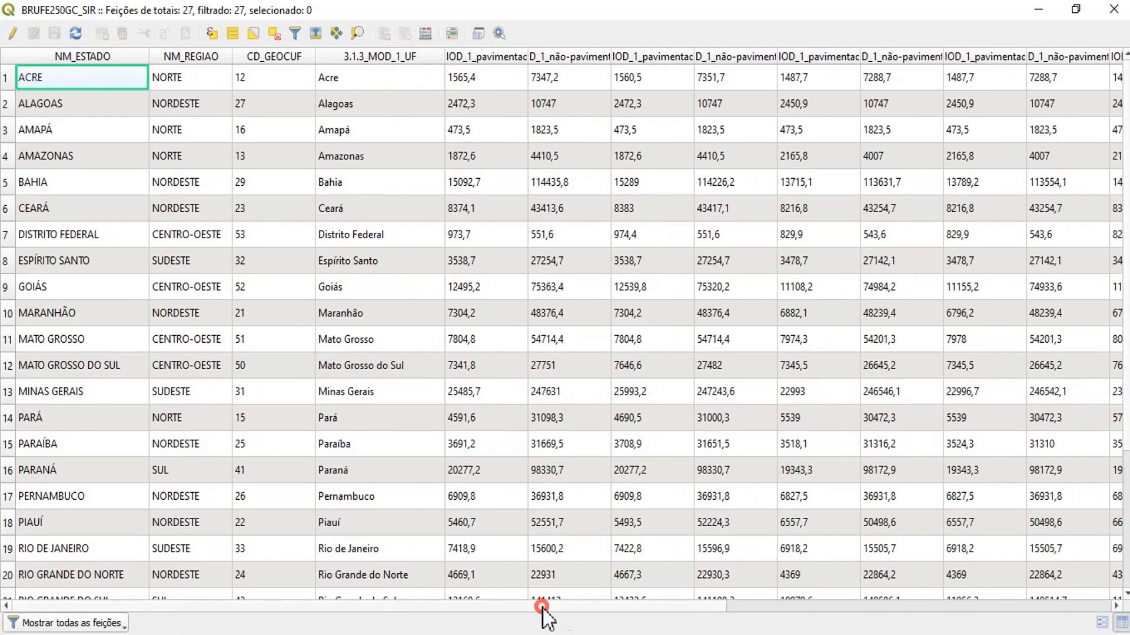
{"action": "left_click_drag", "start_coordinate": [542, 606], "coordinate": [482, 599]}
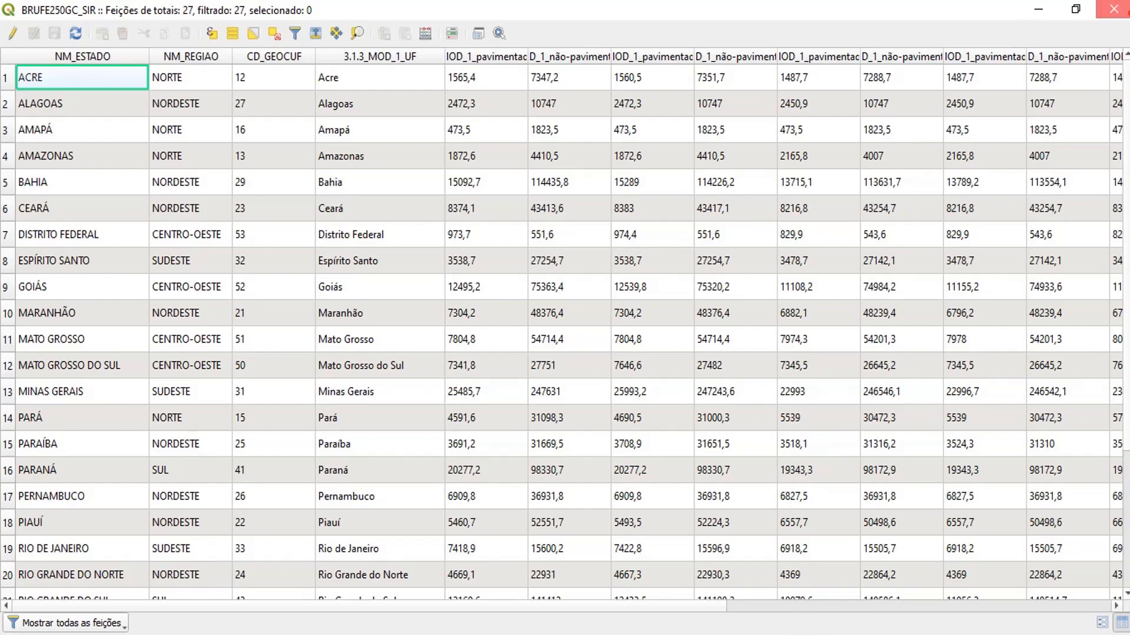
{"action": "left_click", "coordinate": [1114, 9]}
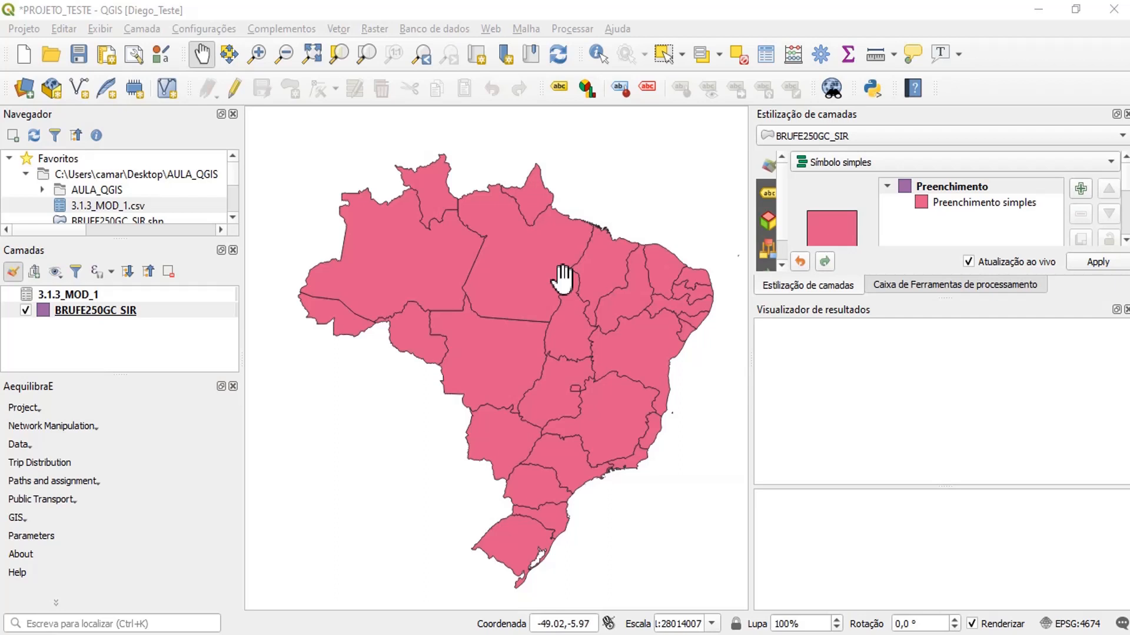
Reopen the attribute table of BRUFE250GC_SIR and turn on its editing mode
{"action": "left_click_drag", "start_coordinate": [562, 279], "coordinate": [530, 266]}
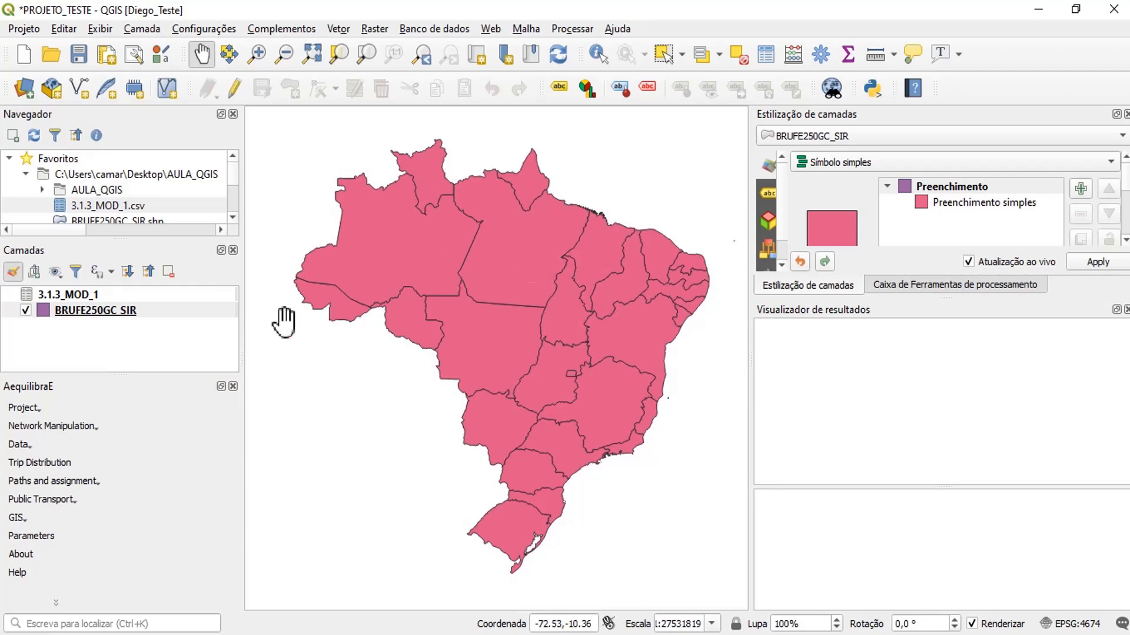
{"action": "left_click", "coordinate": [143, 310]}
{"action": "right_click", "coordinate": [143, 309]}
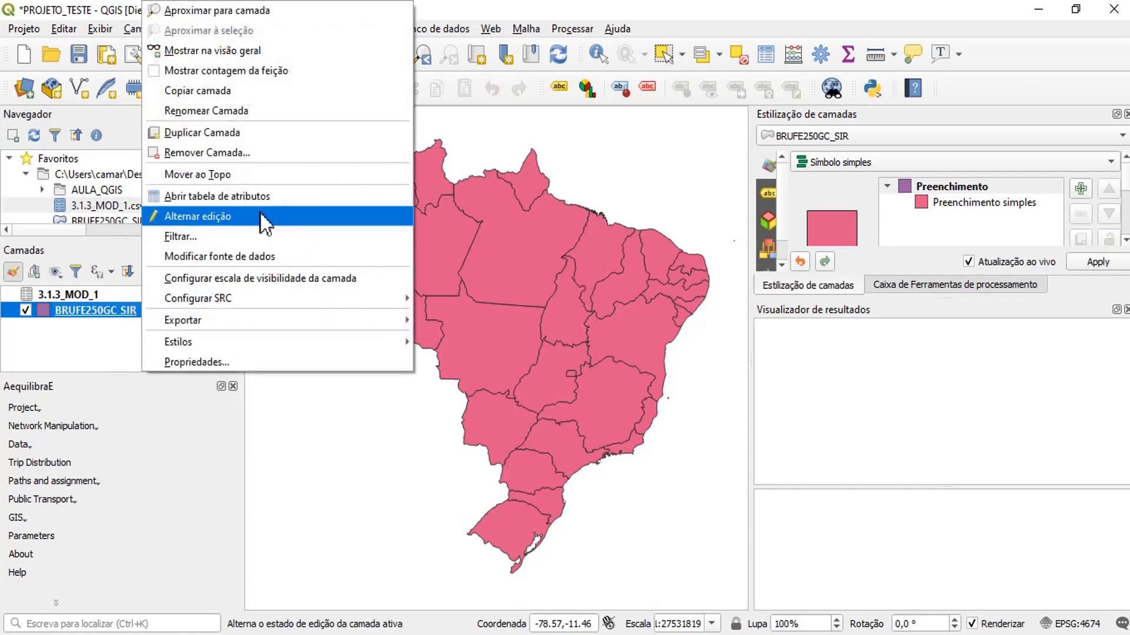
{"action": "left_click", "coordinate": [248, 198]}
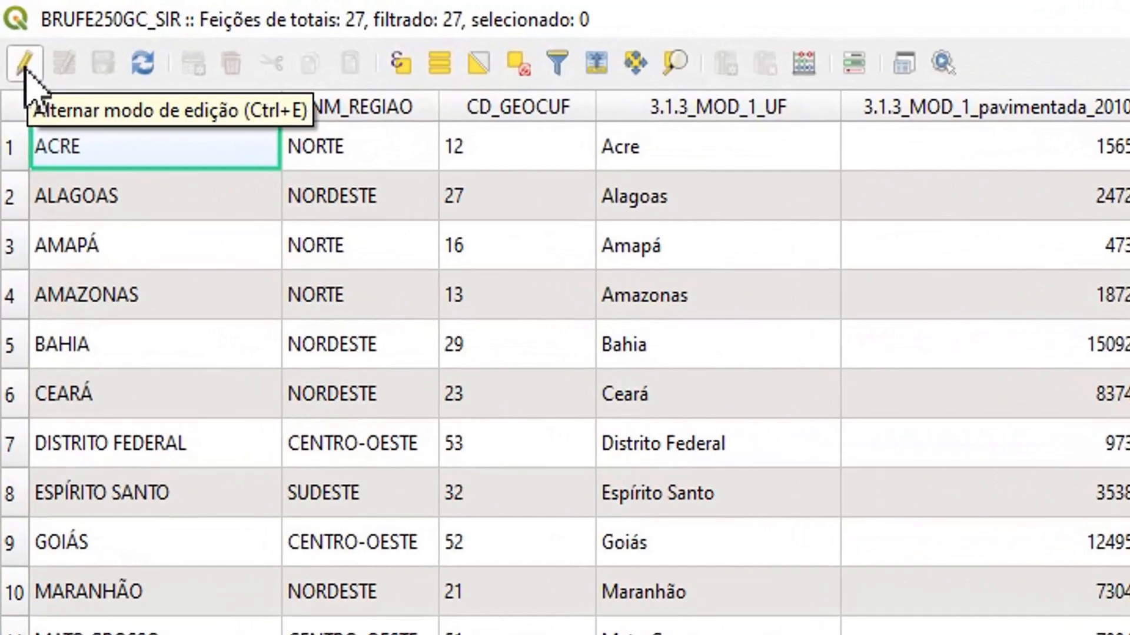
{"action": "left_click", "coordinate": [23, 64]}
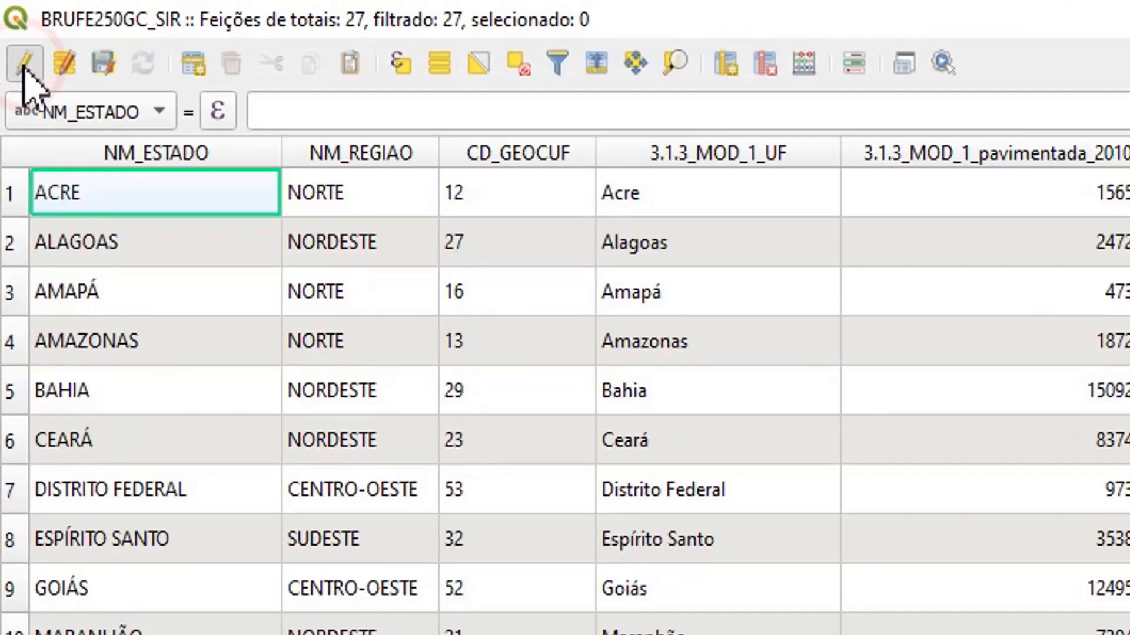
Start a new field in the field calculator and name it DENS_P17
{"action": "left_click", "coordinate": [805, 63]}
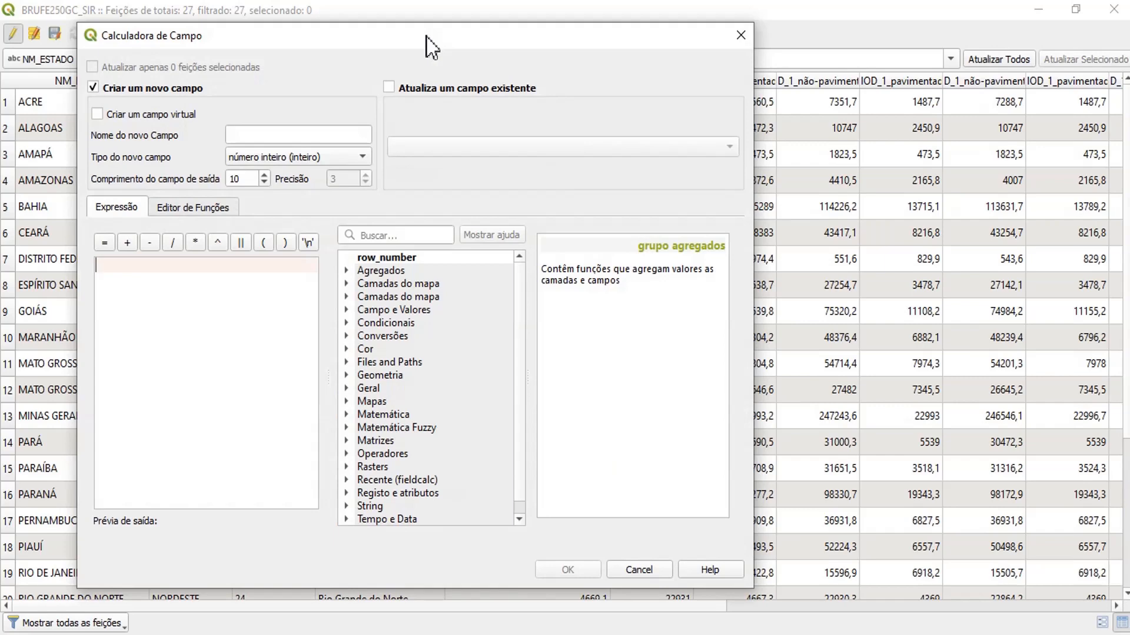
{"action": "left_click", "coordinate": [301, 139]}
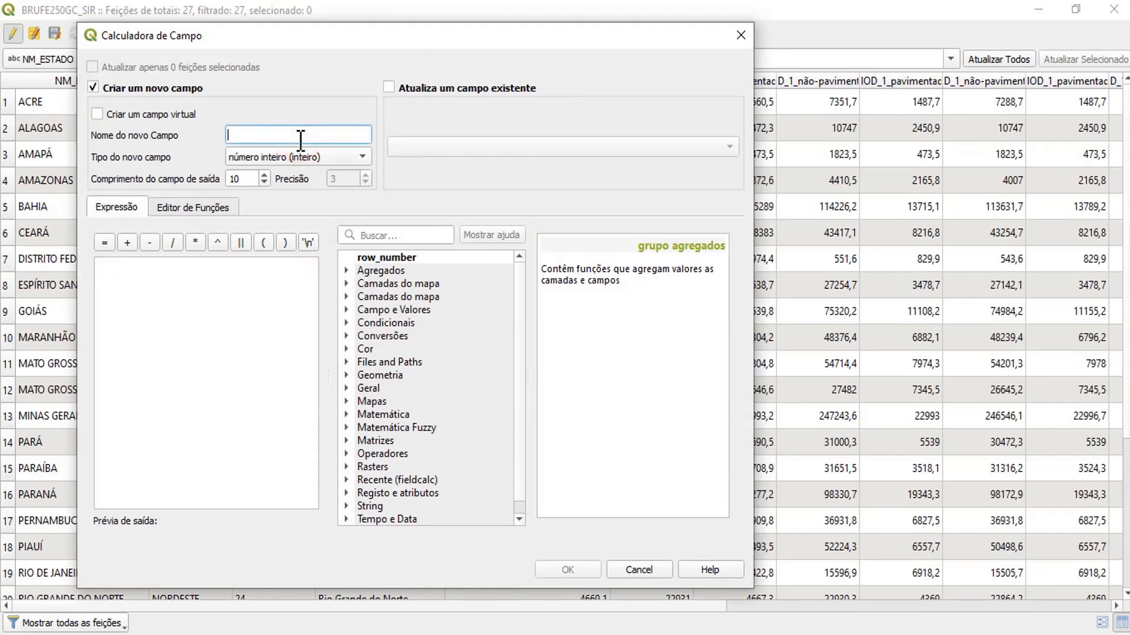
{"action": "type", "text": "DENS"}
{"action": "key", "text": "BackSpace"}
{"action": "key", "text": "BackSpace"}
{"action": "type", "text": "NS"}
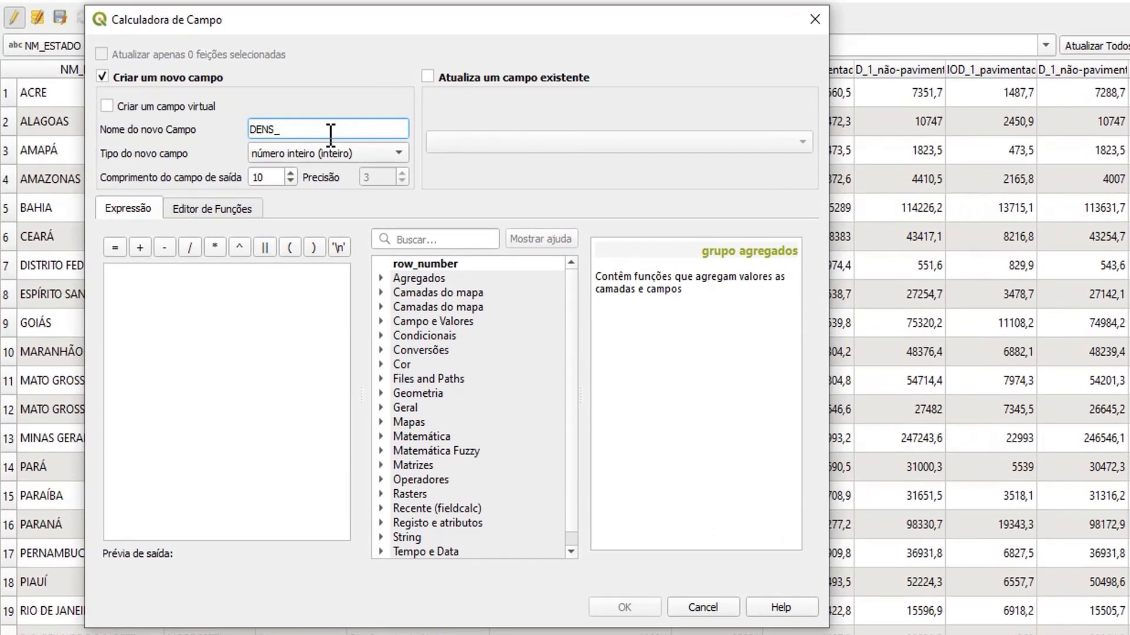
{"action": "type", "text": "_P"}
{"action": "type", "text": "17"}
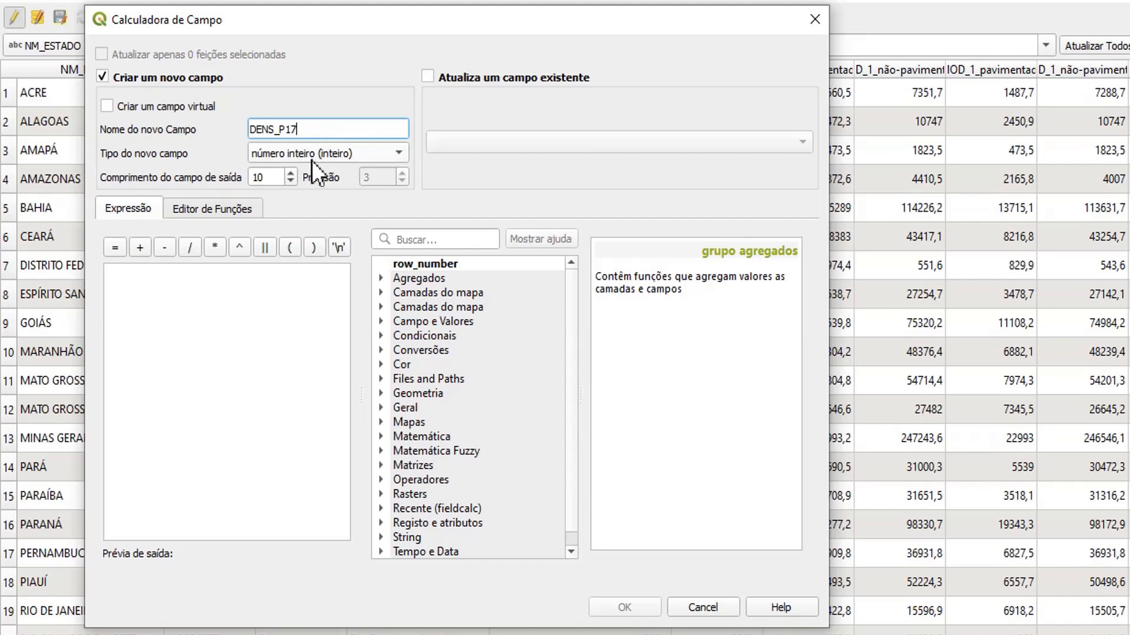
Define the DENS_P17 field as número decimal (real) with length 10 and precision 3
{"action": "left_click", "coordinate": [345, 155]}
{"action": "left_click", "coordinate": [353, 197]}
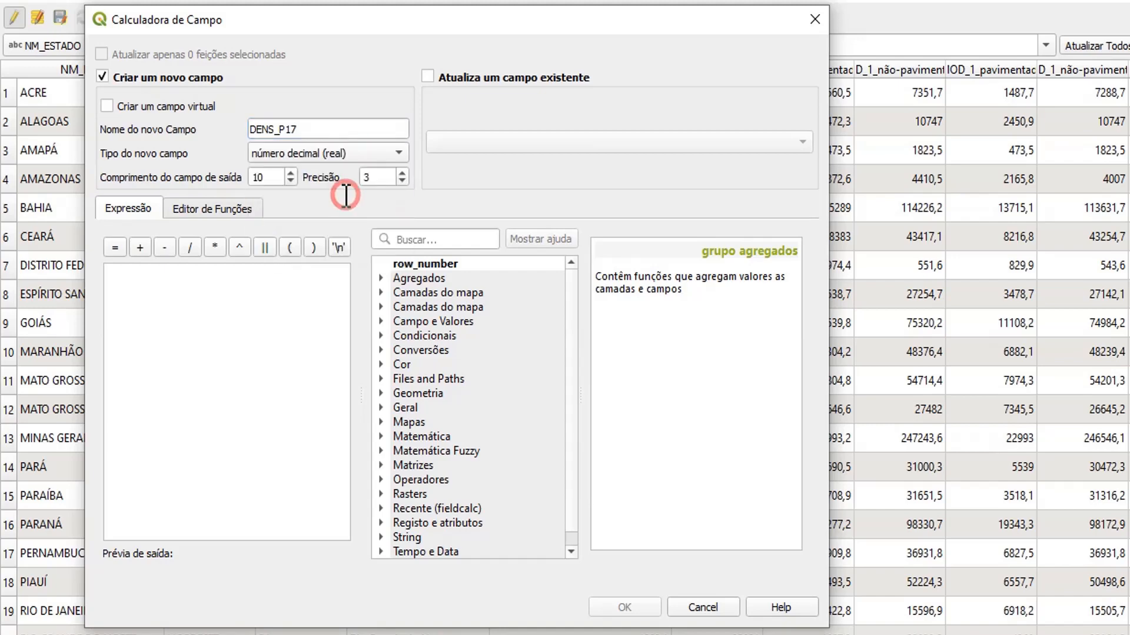
{"action": "double_click", "coordinate": [369, 179]}
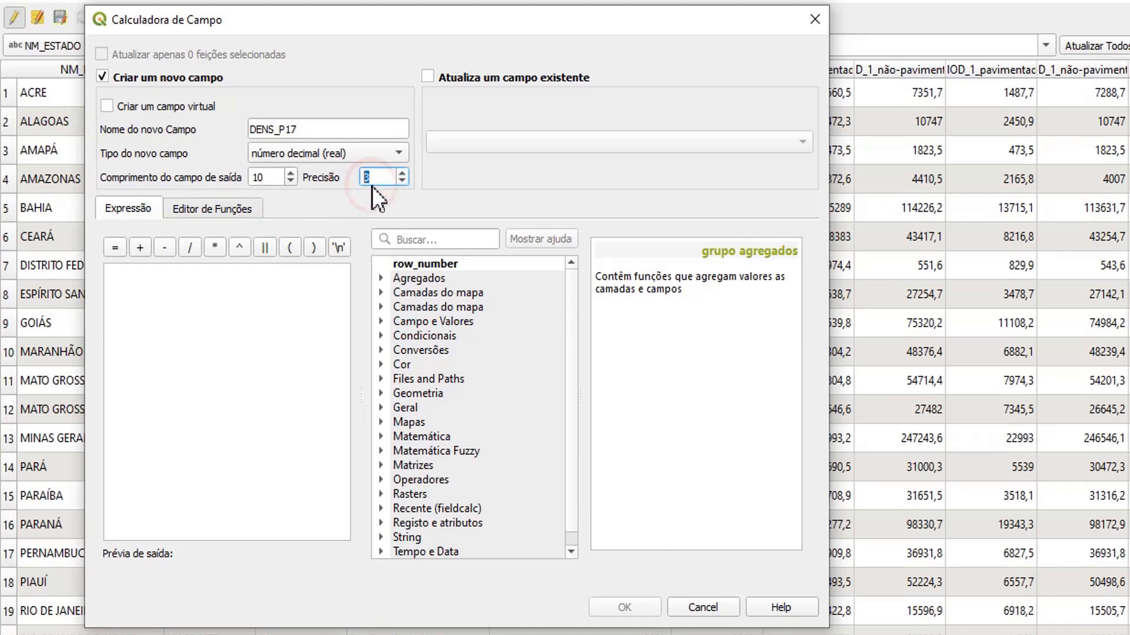
{"action": "left_click", "coordinate": [273, 180]}
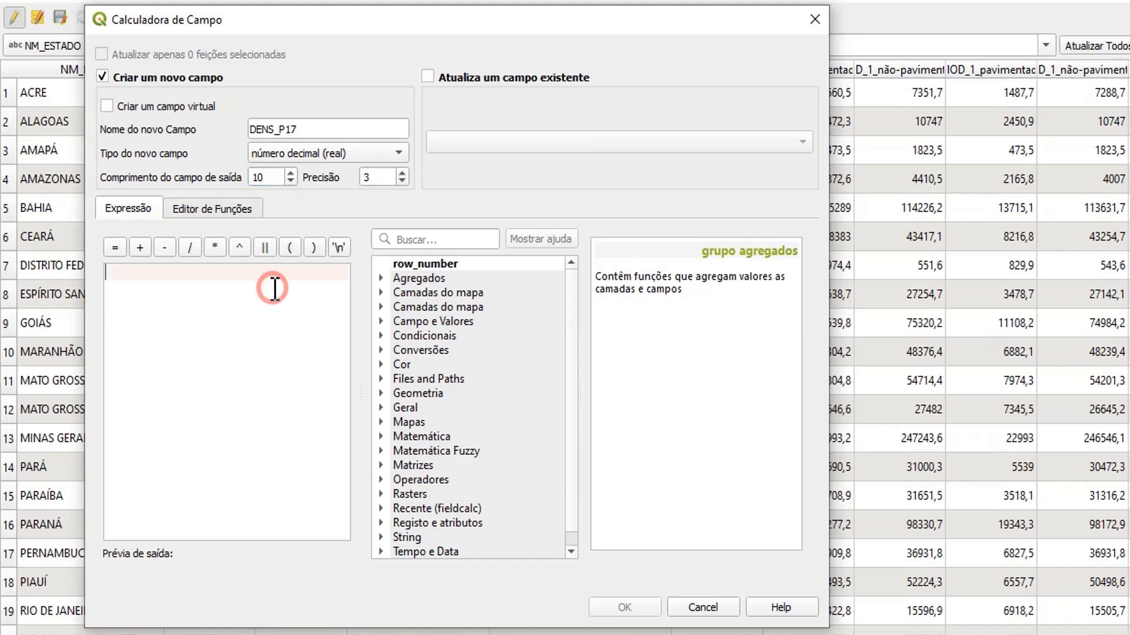
Insert the joined field 3.1.3_MOD_1_pavimentada_2017 from Campo e Valores into the DENS_P17 expression
{"action": "left_click", "coordinate": [275, 284]}
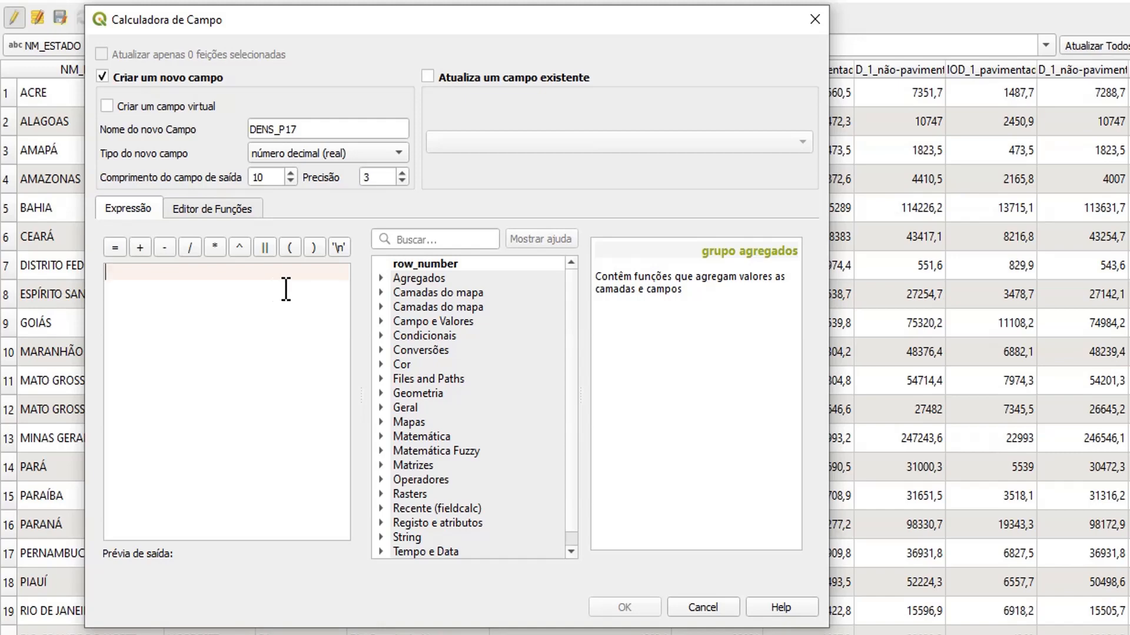
{"action": "left_click", "coordinate": [380, 321]}
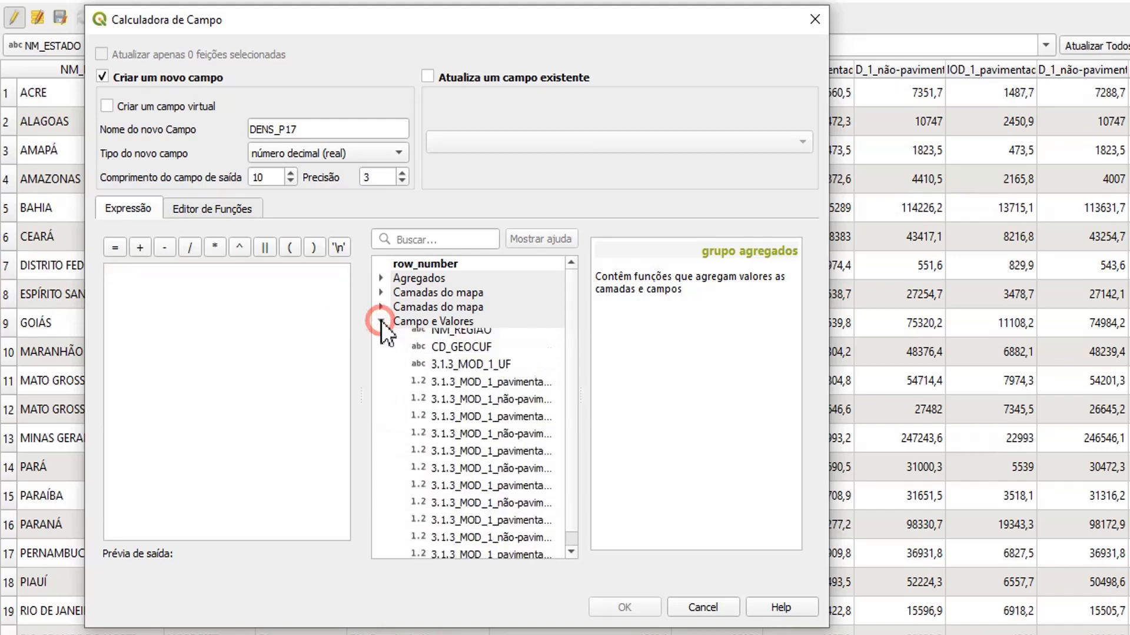
{"action": "left_click_drag", "start_coordinate": [572, 358], "coordinate": [572, 430]}
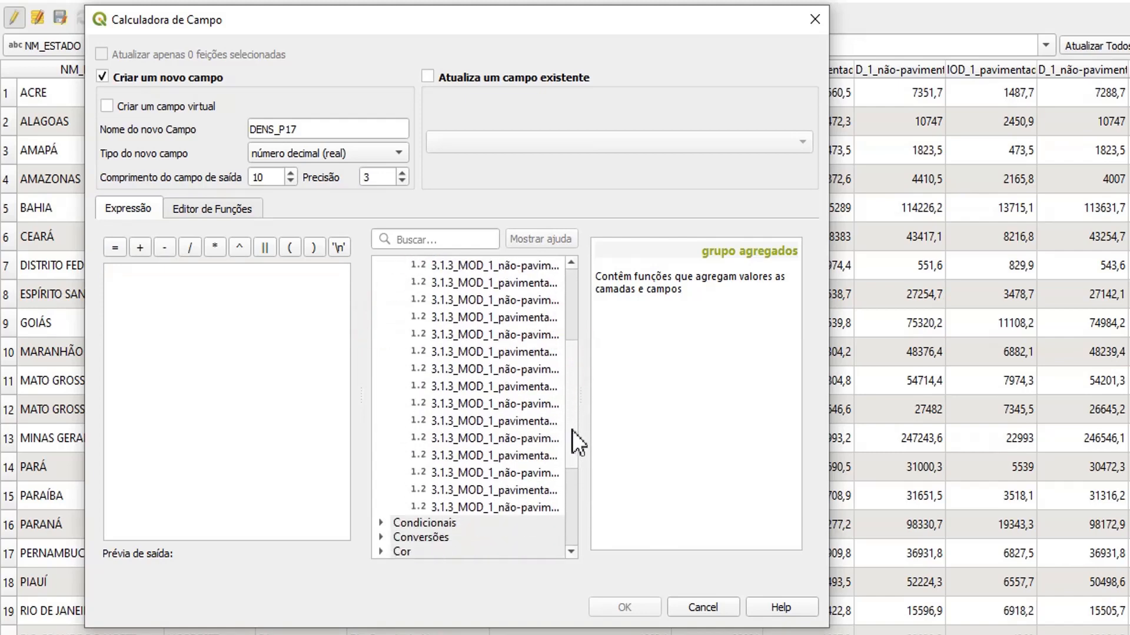
{"action": "left_click", "coordinate": [481, 490]}
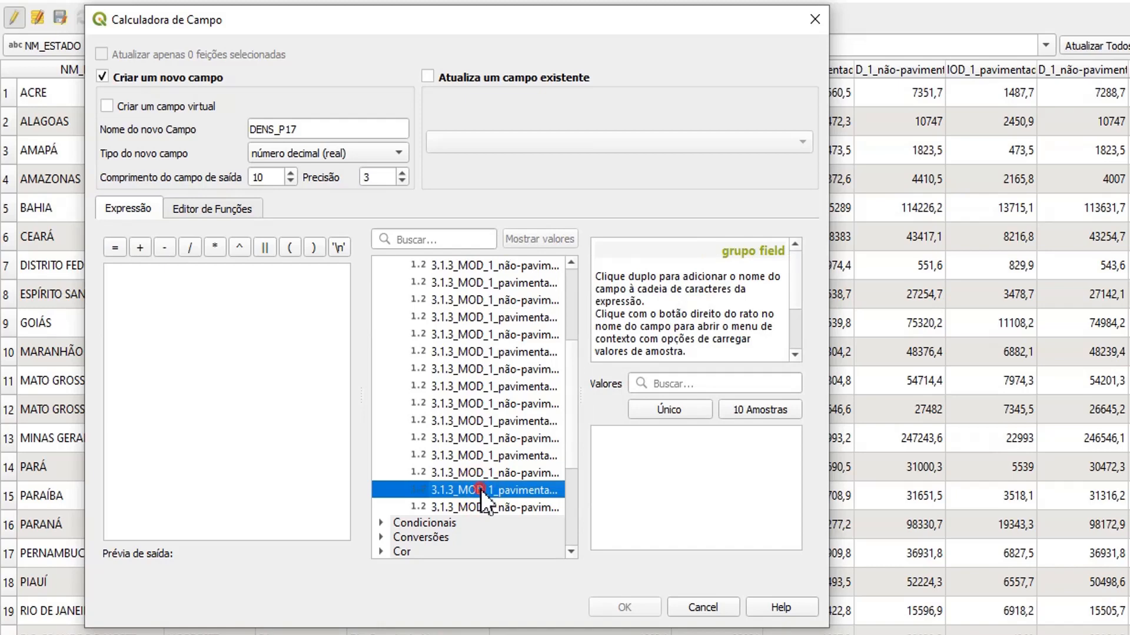
{"action": "double_click", "coordinate": [480, 489]}
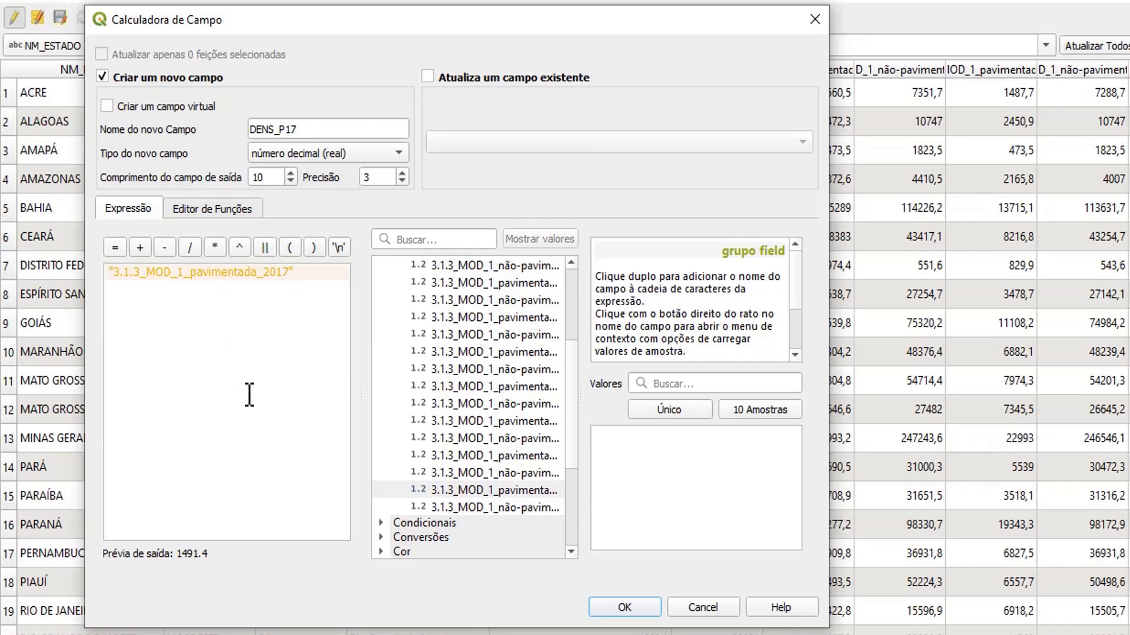
{"action": "key", "text": "Print"}
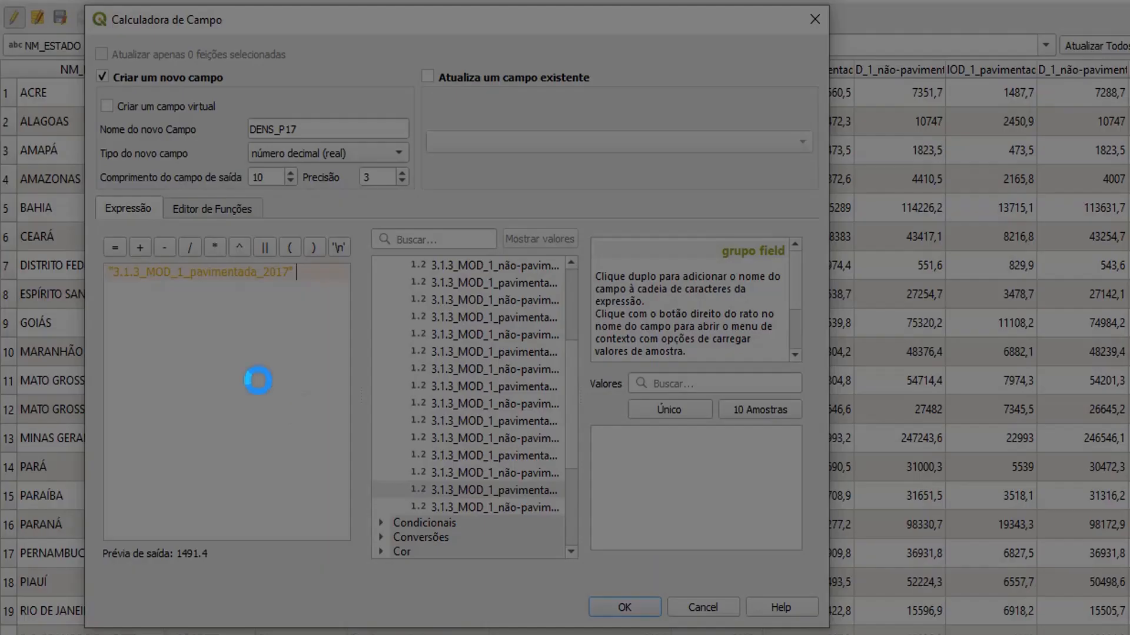
{"action": "left_click_drag", "start_coordinate": [94, 221], "coordinate": [367, 350]}
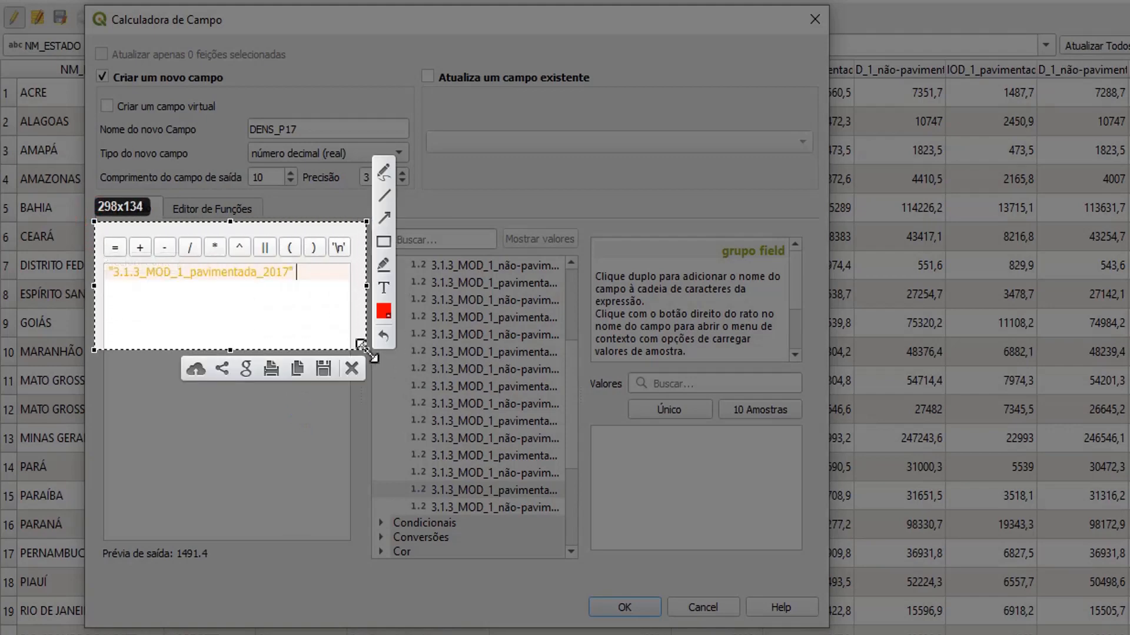
{"action": "left_click", "coordinate": [352, 369]}
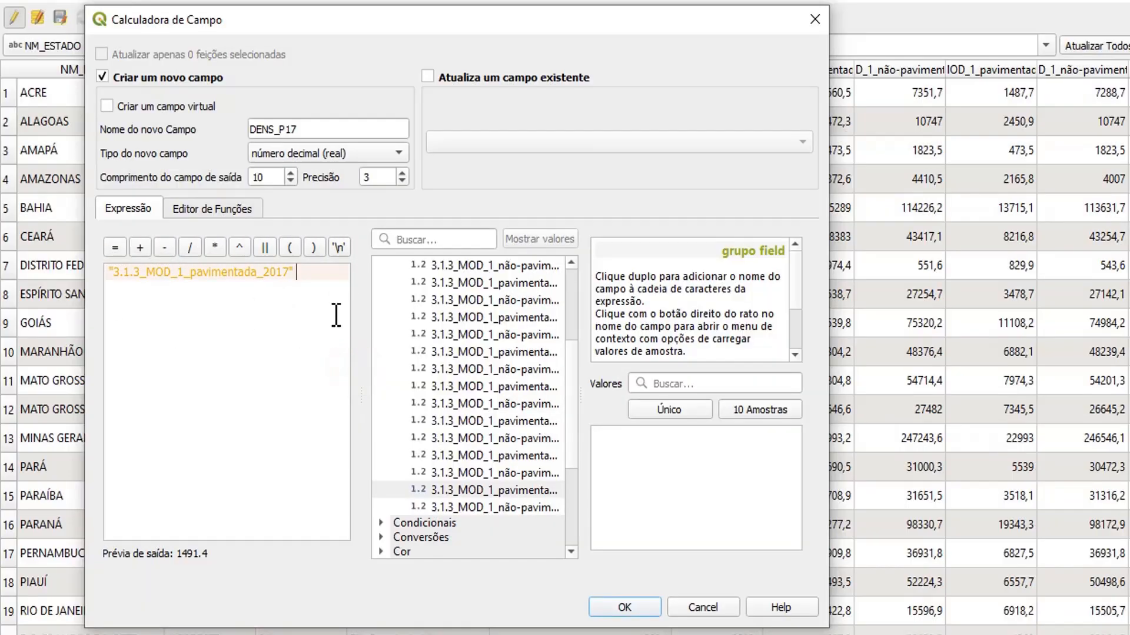
Add a division sign and an opening parenthesis to the expression, search the functions for AREA, and insert $area
{"action": "type", "text": "/"}
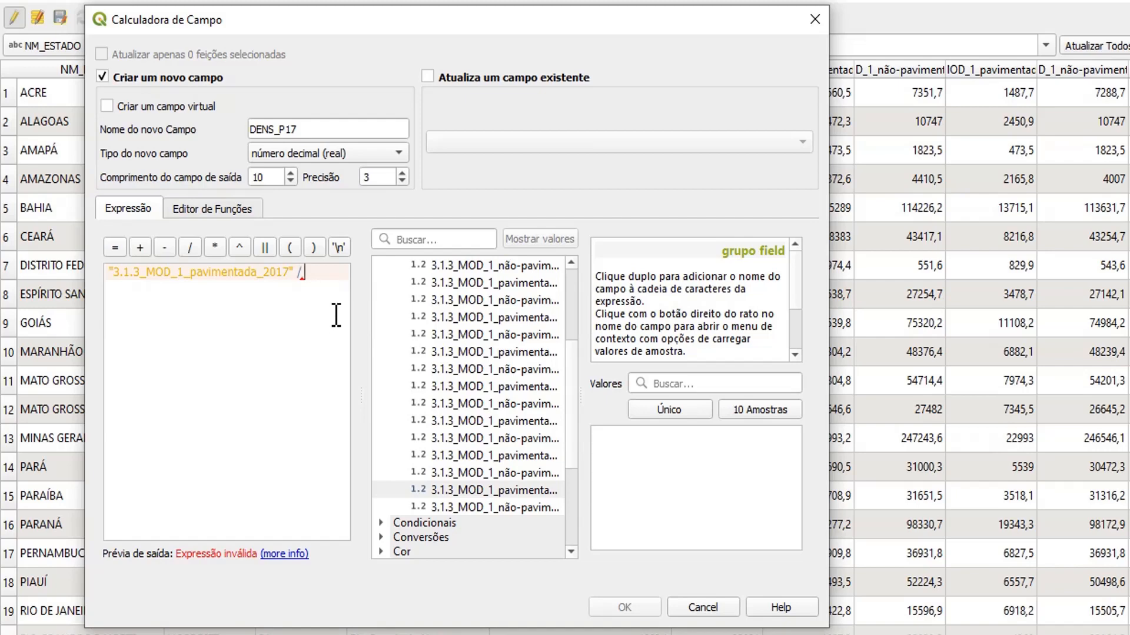
{"action": "type", "text": "("}
{"action": "left_click_drag", "start_coordinate": [570, 380], "coordinate": [572, 307]}
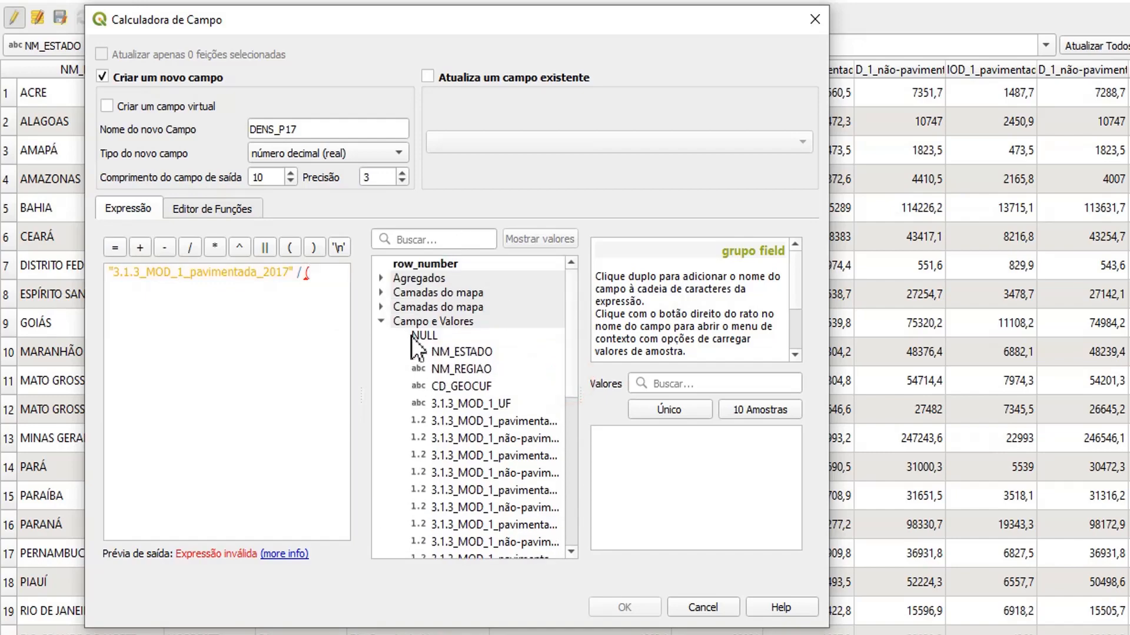
{"action": "left_click", "coordinate": [381, 321]}
{"action": "left_click", "coordinate": [431, 241]}
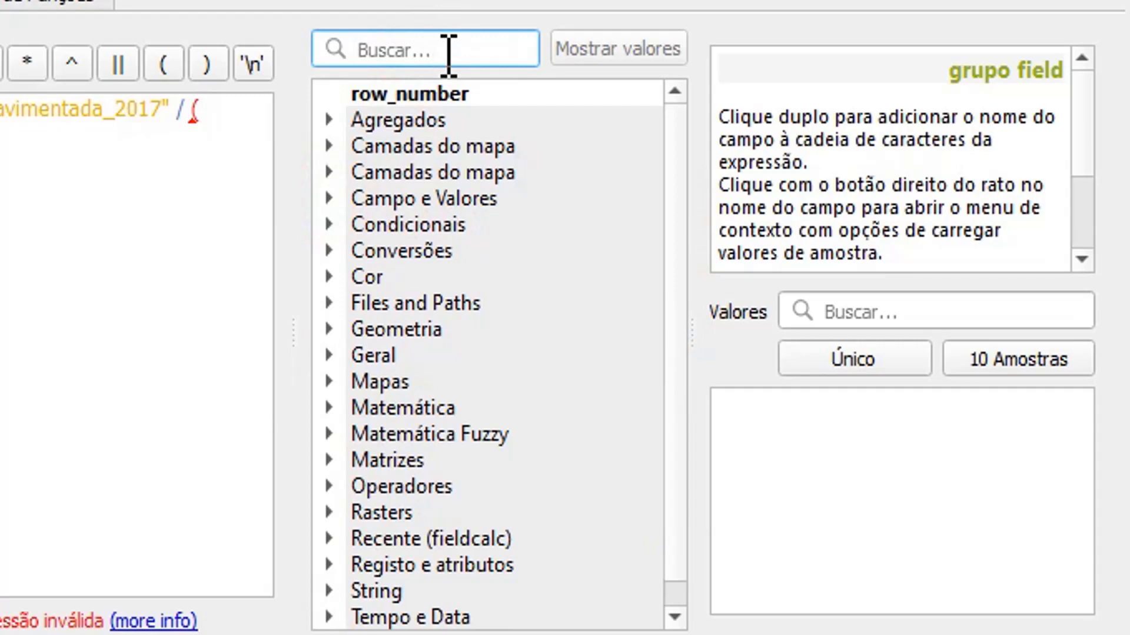
{"action": "type", "text": "AREA"}
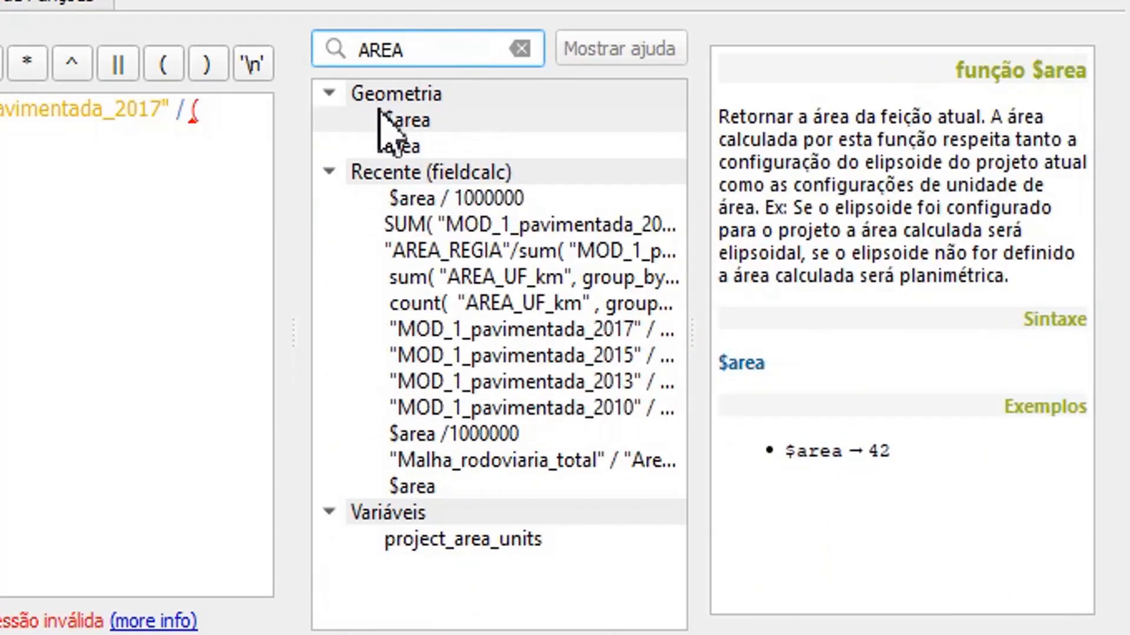
{"action": "left_click", "coordinate": [433, 121]}
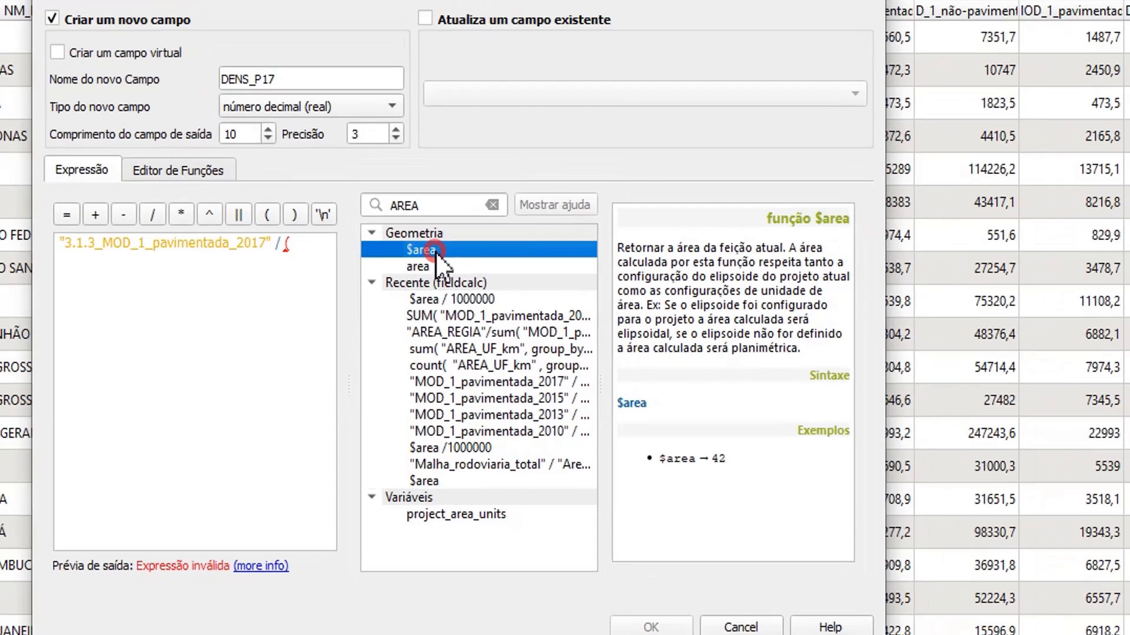
{"action": "double_click", "coordinate": [432, 120]}
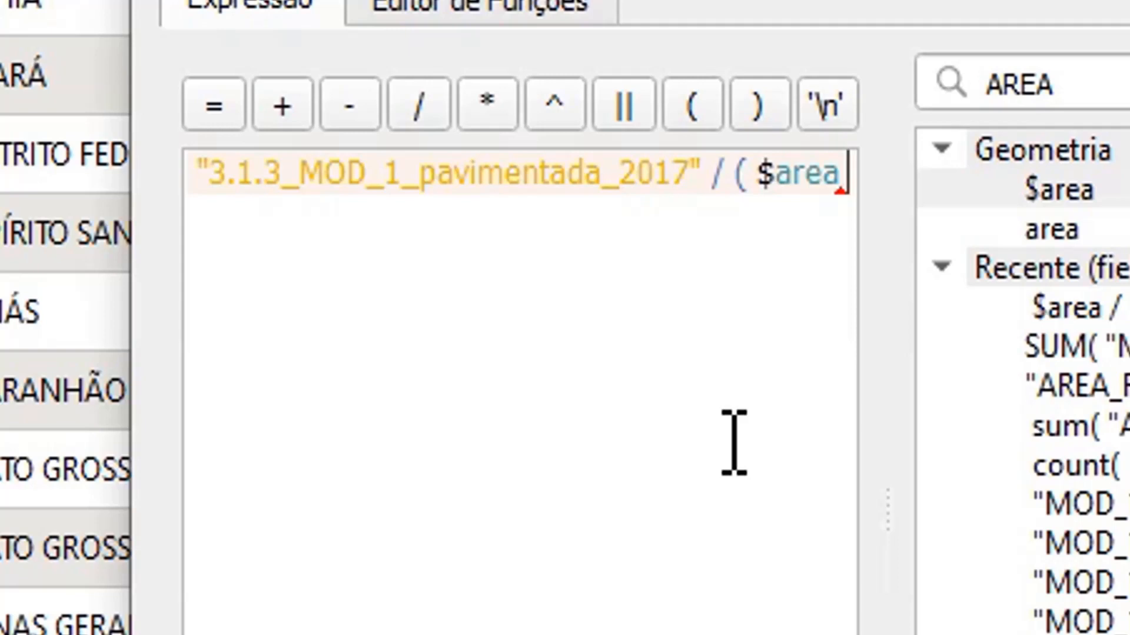
Divide $area by 1000000 in the expression and close the parenthesis
{"action": "type", "text": "/10"}
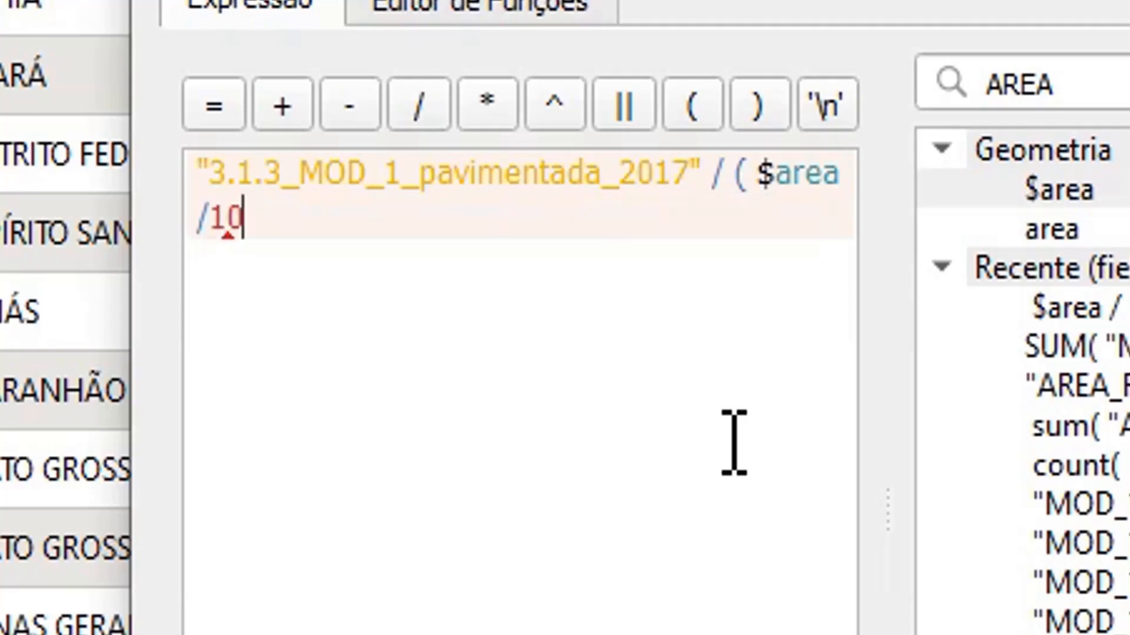
{"action": "type", "text": "00000"}
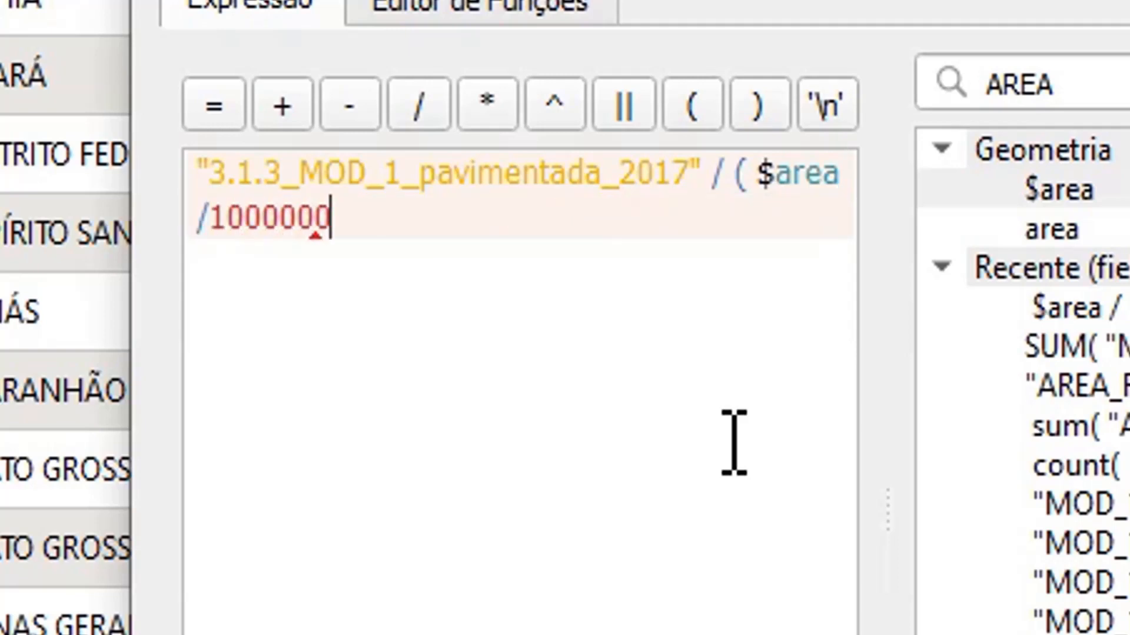
{"action": "type", "text": ")"}
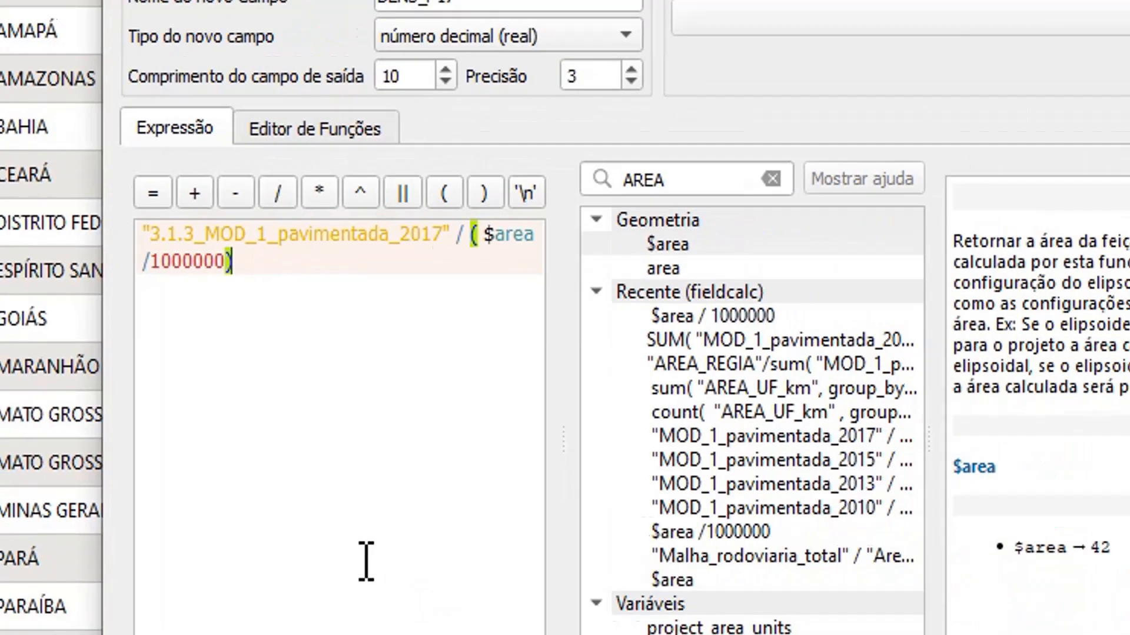
{"action": "key", "text": "Print"}
{"action": "left_click_drag", "start_coordinate": [96, 505], "coordinate": [318, 601]}
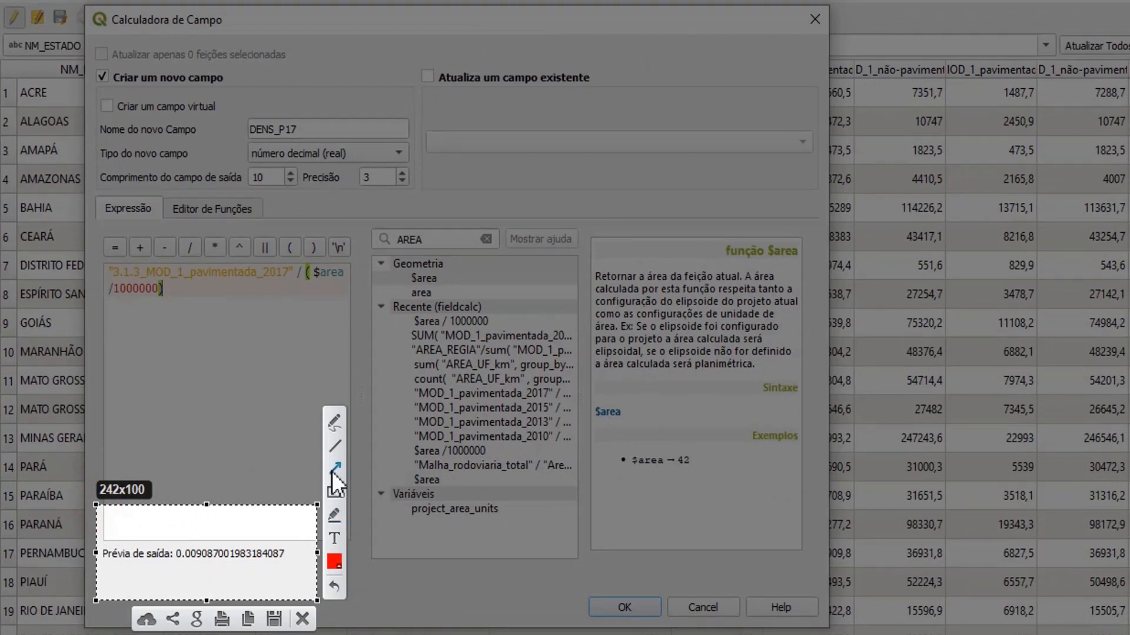
{"action": "left_click", "coordinate": [334, 469]}
{"action": "mouse_move", "coordinate": [282, 517]}
{"action": "left_mouse_down"}
{"action": "mouse_move", "coordinate": [238, 547]}
{"action": "mouse_move", "coordinate": [218, 541]}
{"action": "left_mouse_up"}
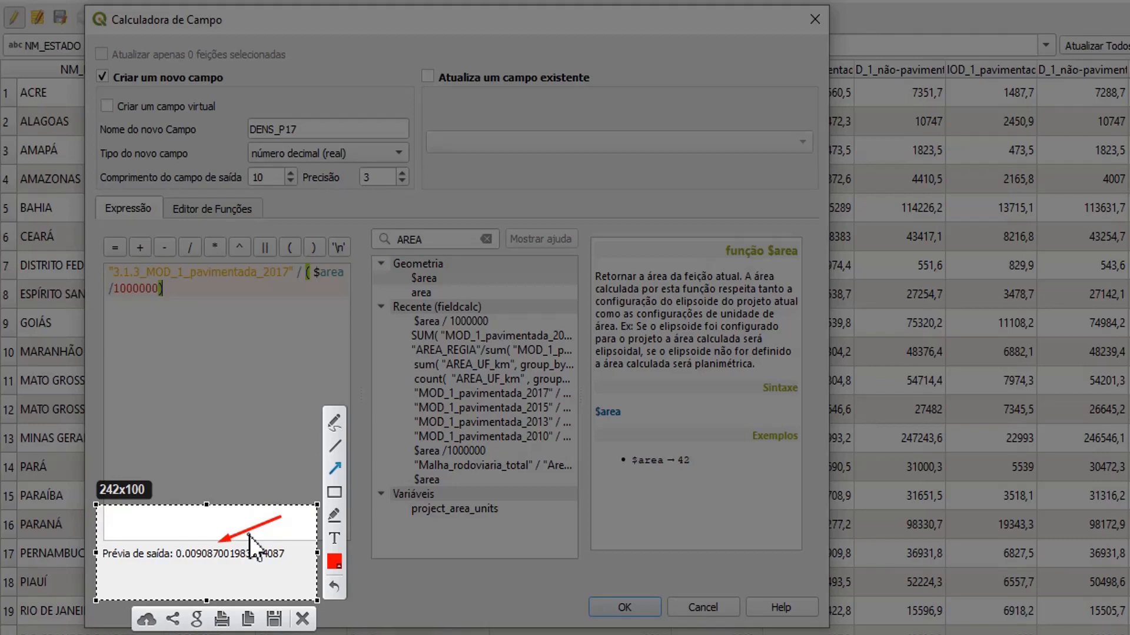
{"action": "left_click", "coordinate": [303, 619]}
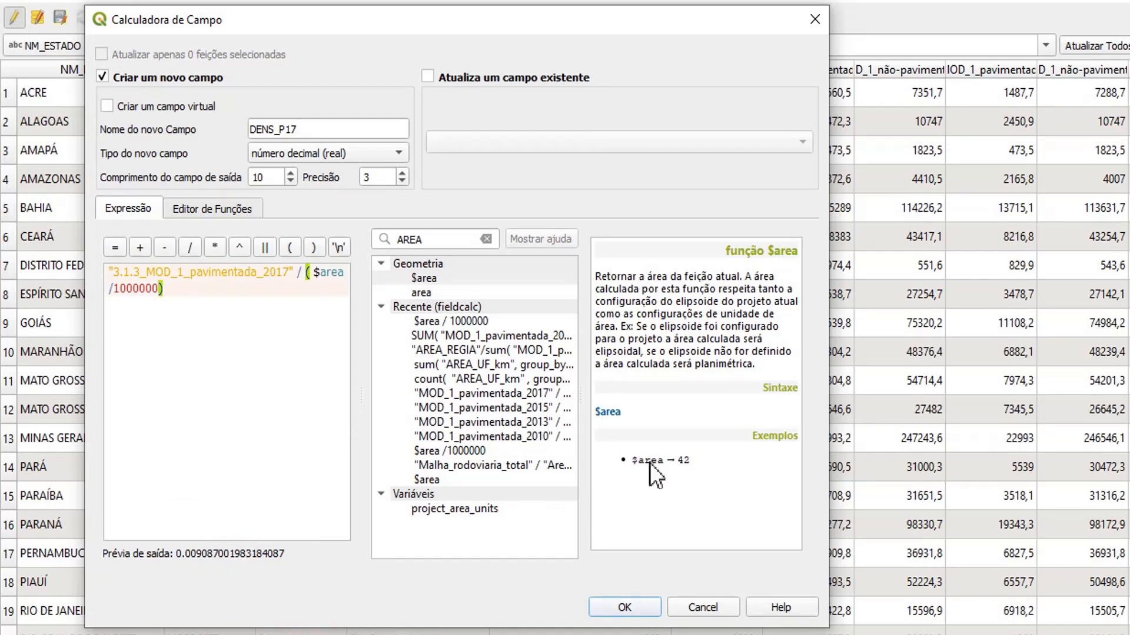
Run the DENS_P17 calculation, check the new column in the attribute table, and save the layer edits
{"action": "left_click", "coordinate": [642, 608]}
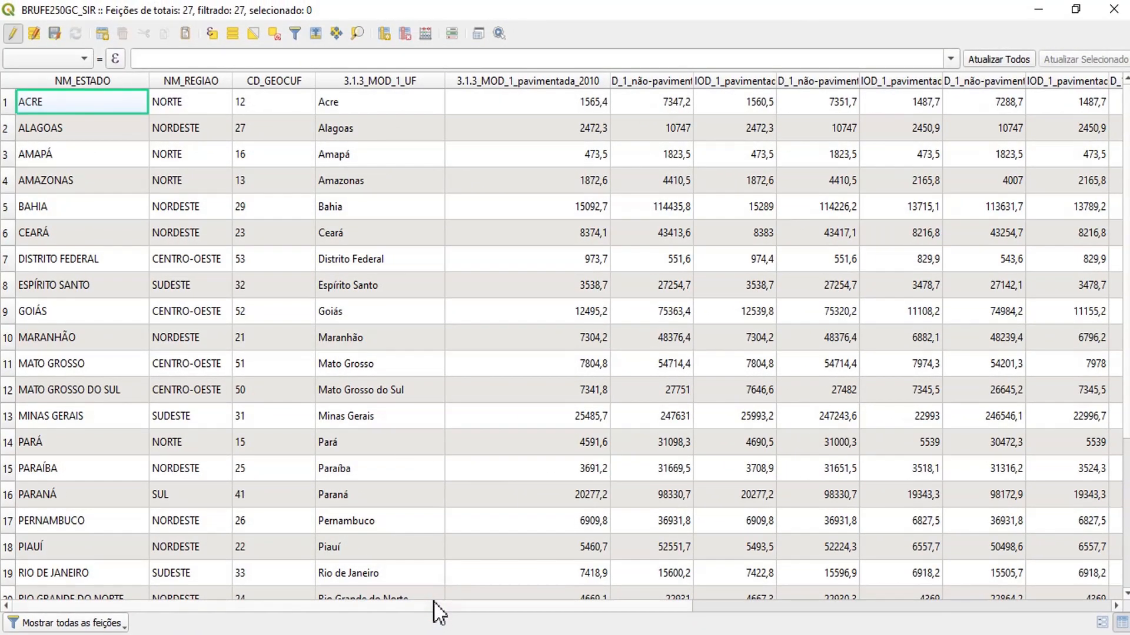
{"action": "left_click_drag", "start_coordinate": [435, 604], "coordinate": [988, 600]}
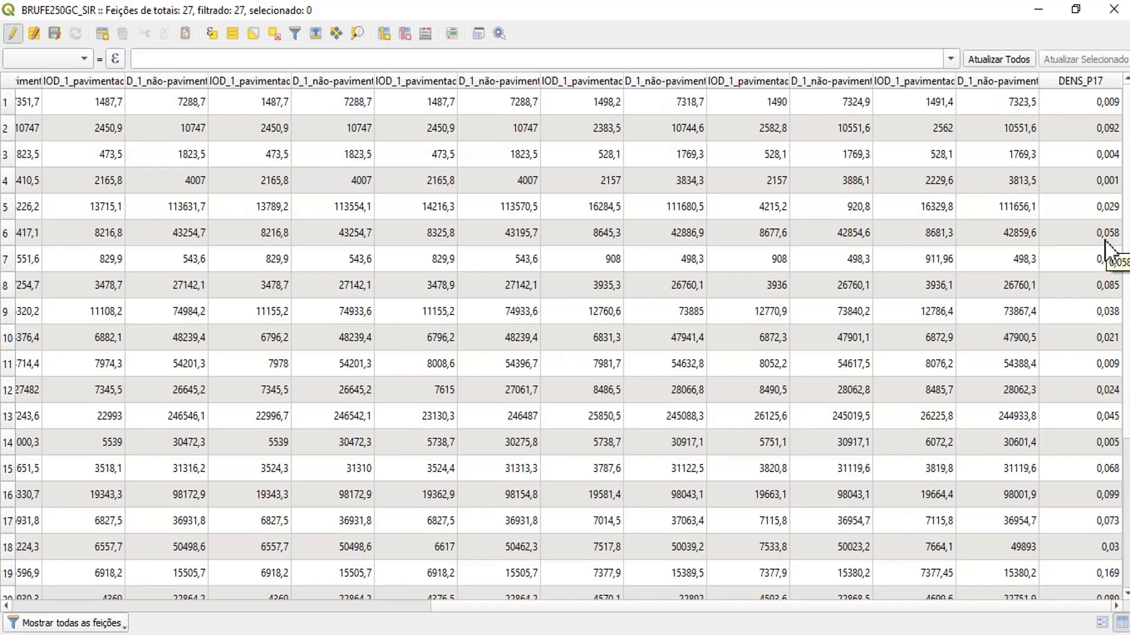
{"action": "left_click", "coordinate": [53, 37]}
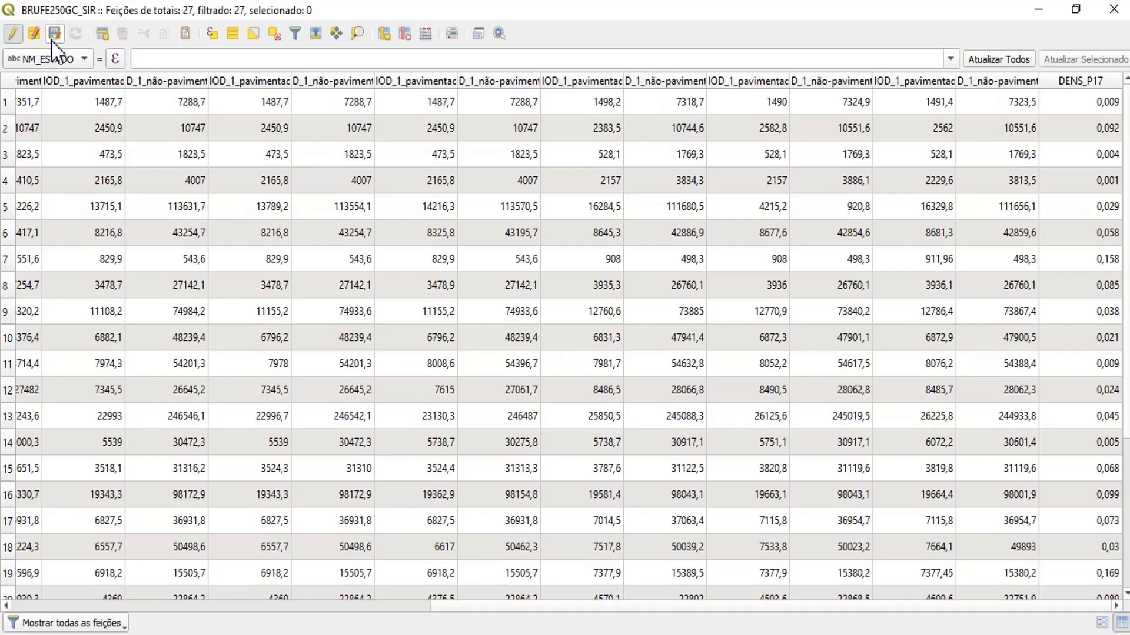
Turn off editing mode for BRUFE250GC_SIR and close its attribute table
{"action": "left_click", "coordinate": [12, 33]}
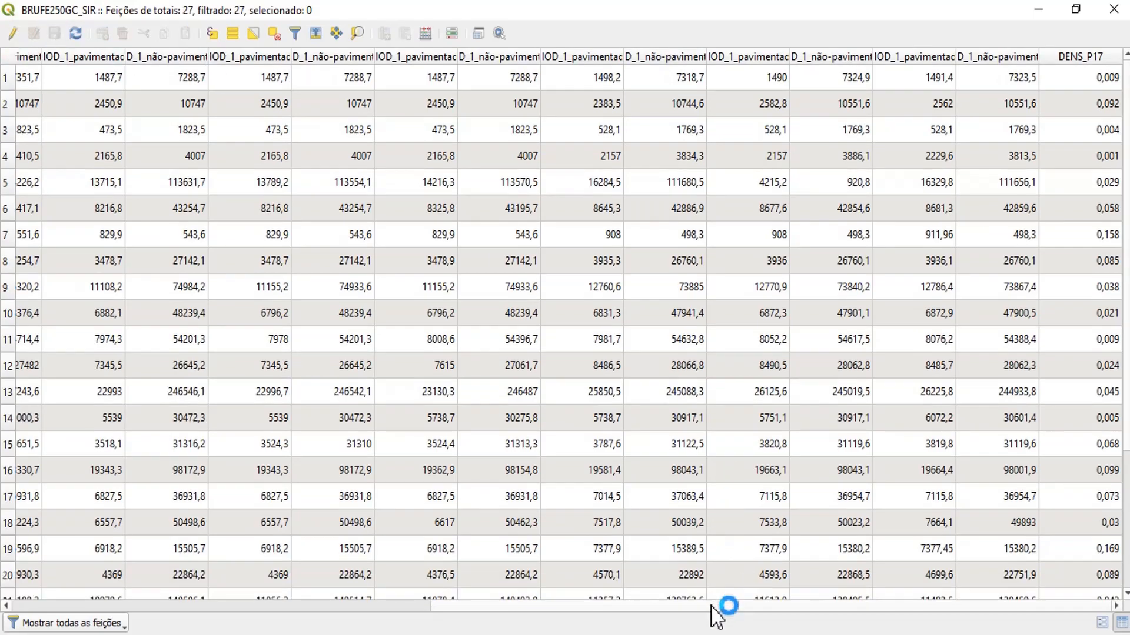
{"action": "left_click_drag", "start_coordinate": [718, 607], "coordinate": [254, 600]}
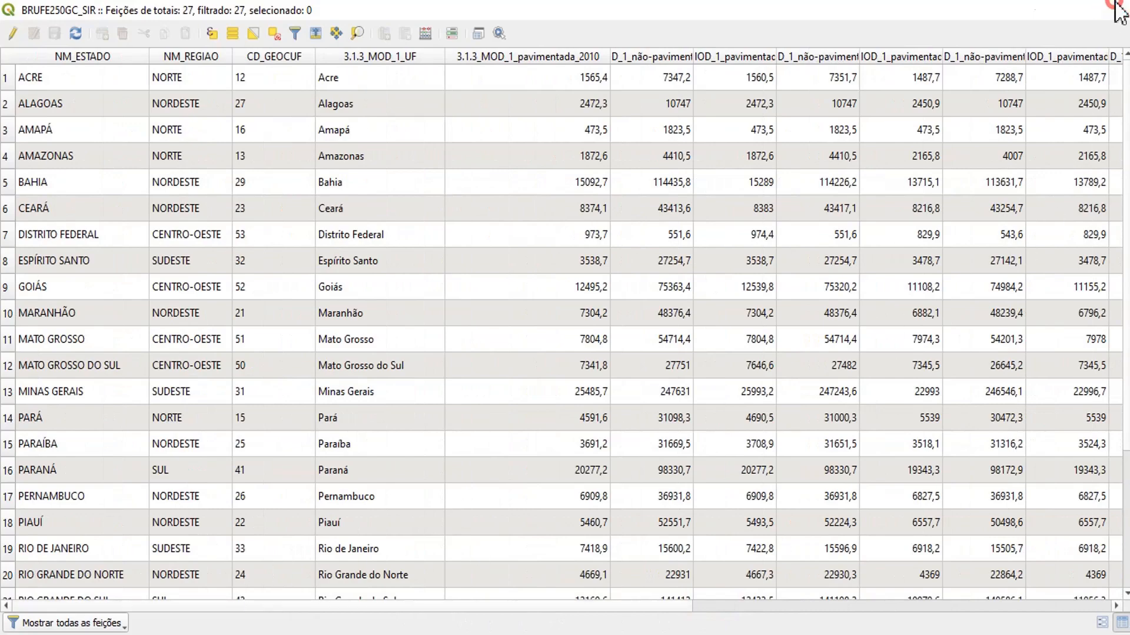
{"action": "left_click", "coordinate": [1114, 9]}
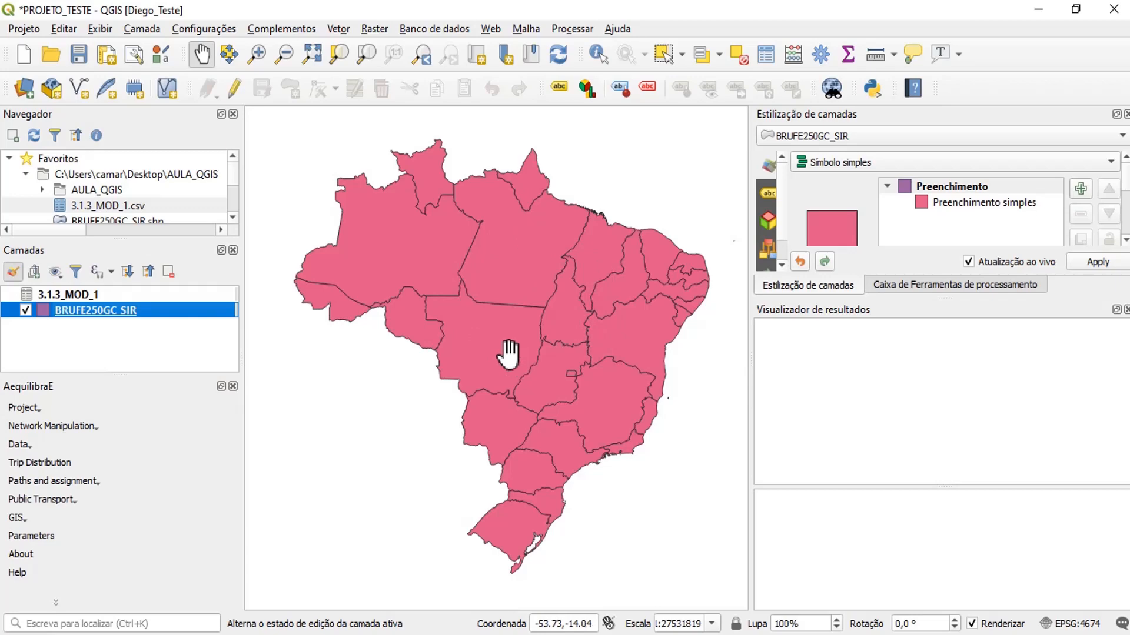
Open the Simbologia settings in the layer properties of BRUFE250GC_SIR
{"action": "right_click", "coordinate": [175, 312]}
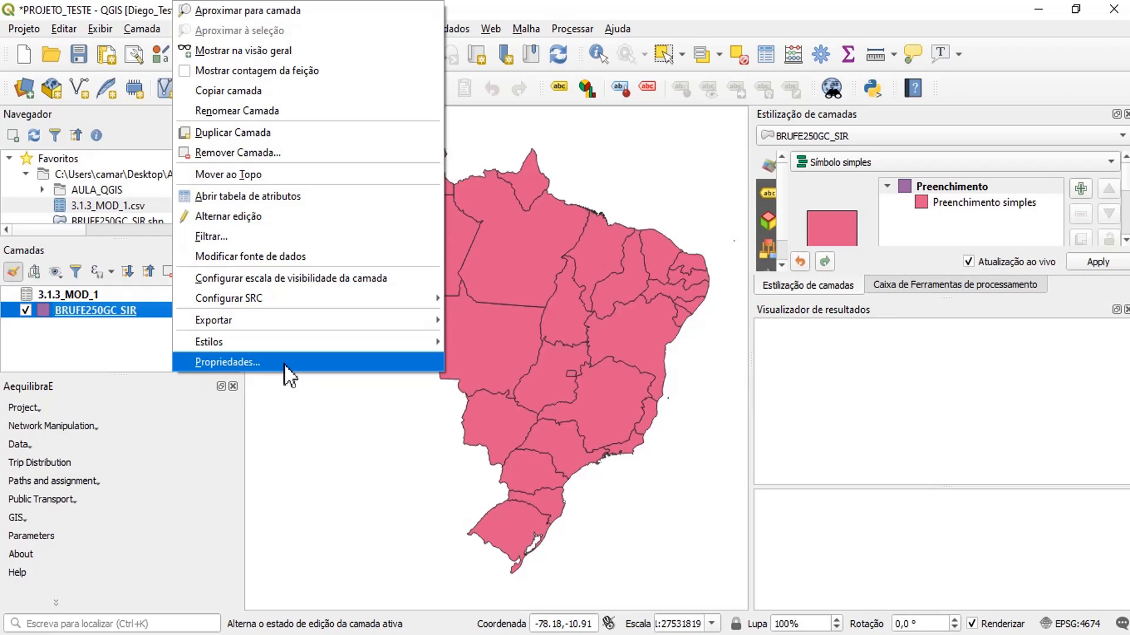
{"action": "left_click", "coordinate": [285, 366]}
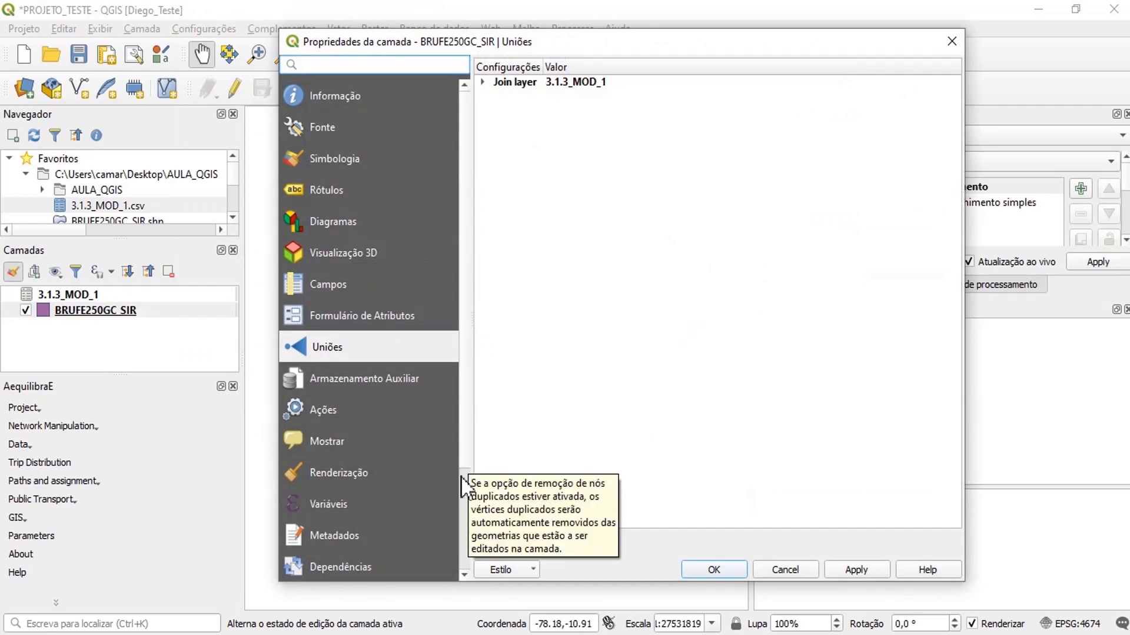
{"action": "left_click", "coordinate": [347, 159]}
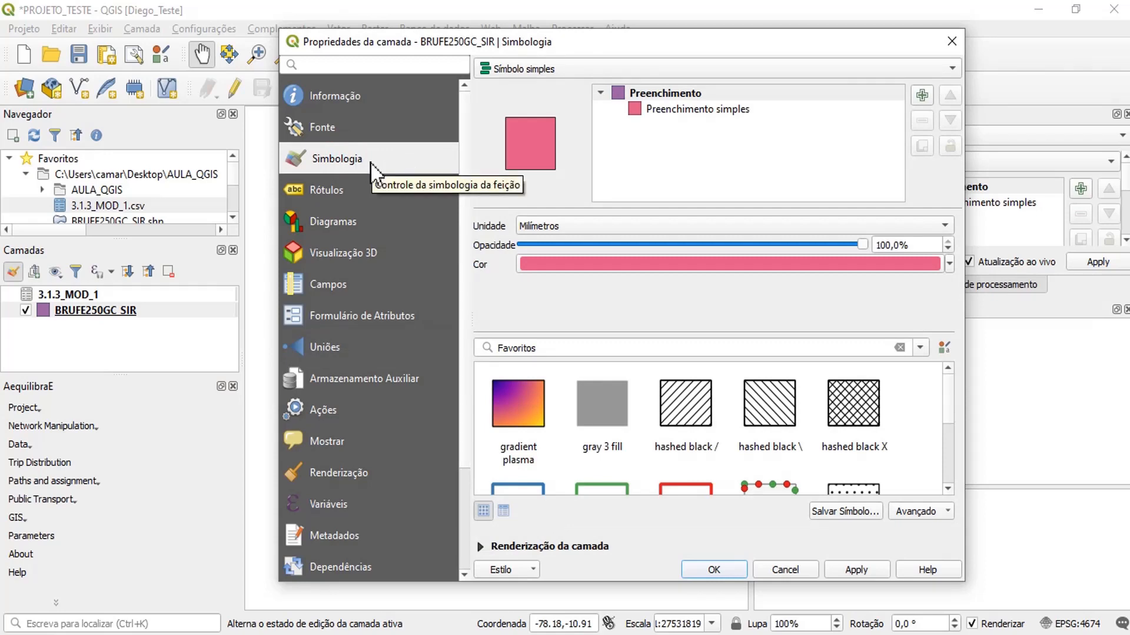
{"action": "key", "text": "Print"}
{"action": "left_click_drag", "start_coordinate": [469, 43], "coordinate": [966, 112]}
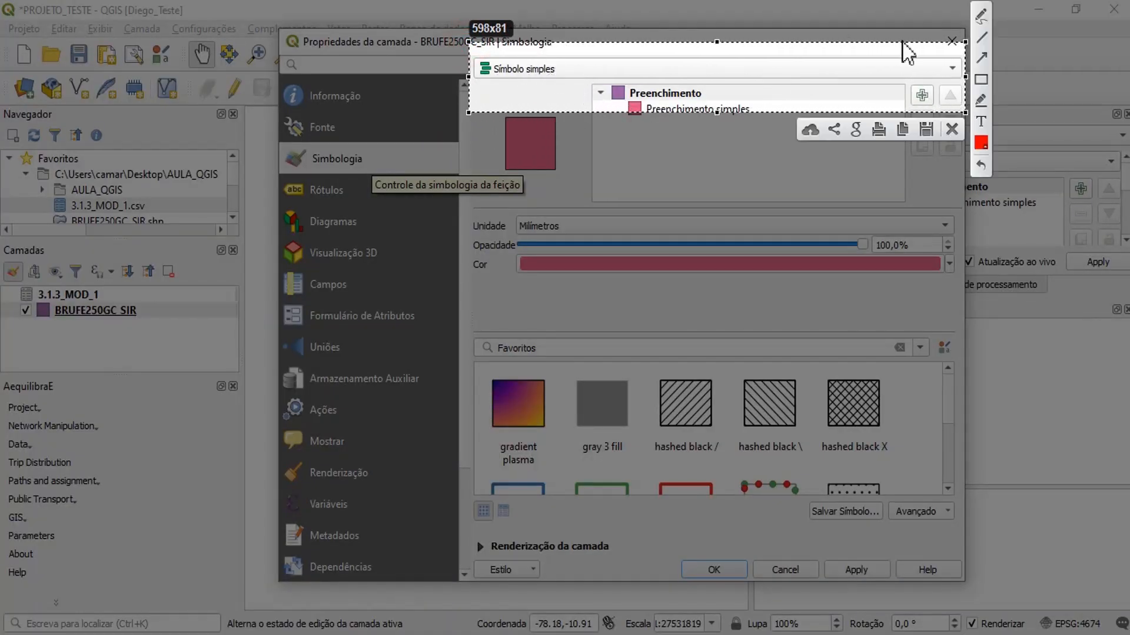
{"action": "left_click", "coordinate": [981, 57]}
{"action": "left_click_drag", "start_coordinate": [661, 61], "coordinate": [573, 69]}
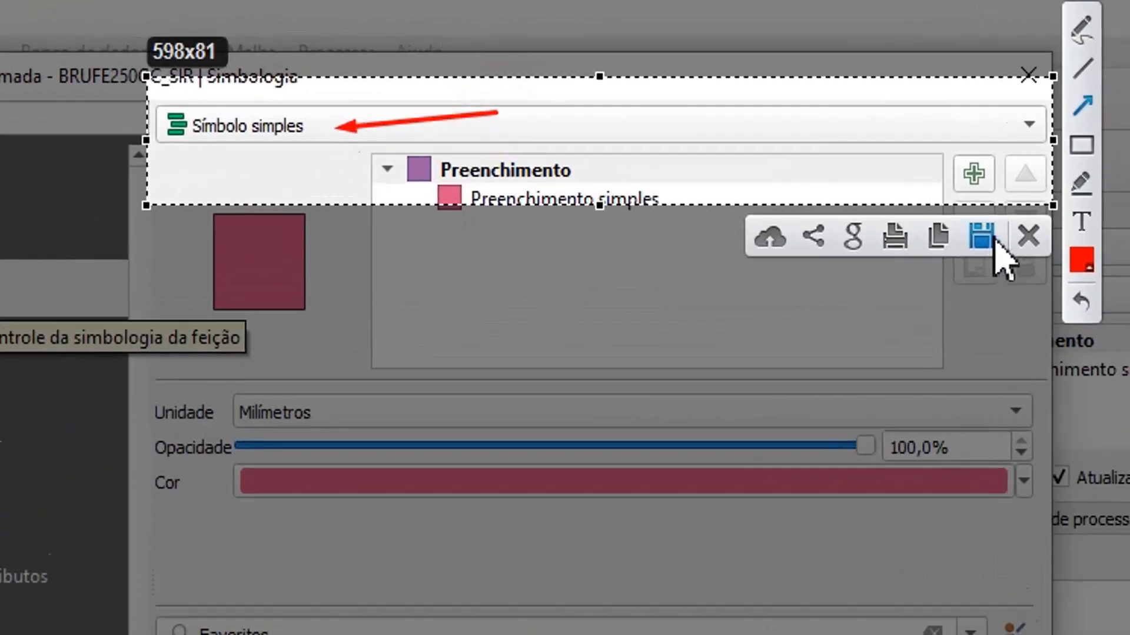
{"action": "left_click", "coordinate": [926, 129]}
Change the layer's symbology type to Graduado
{"action": "left_click", "coordinate": [937, 69]}
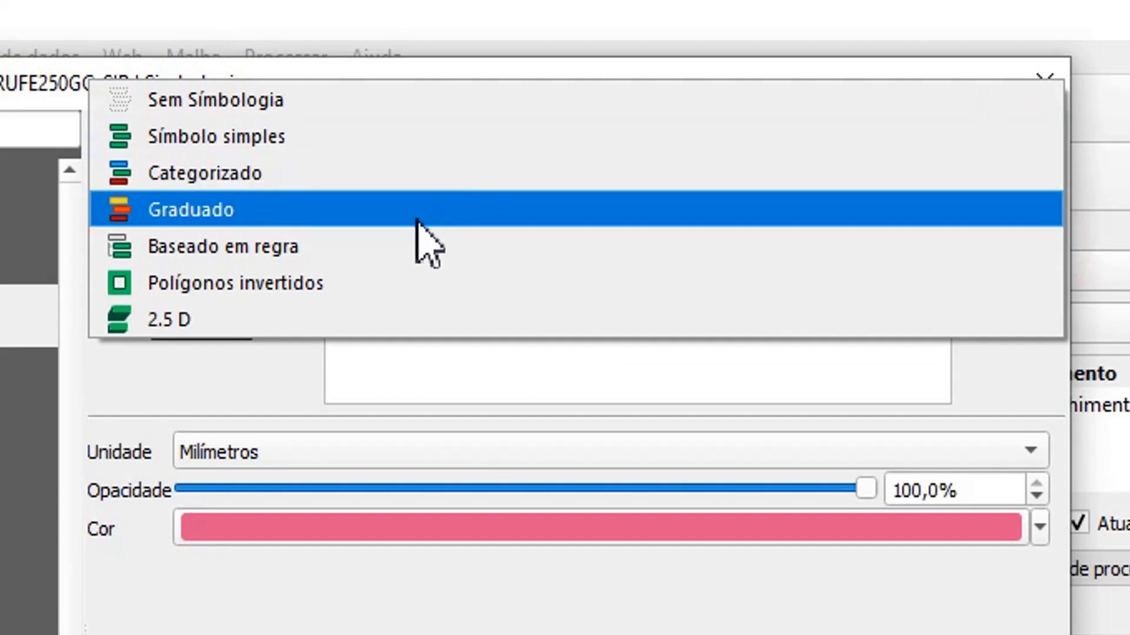
{"action": "left_click", "coordinate": [272, 212]}
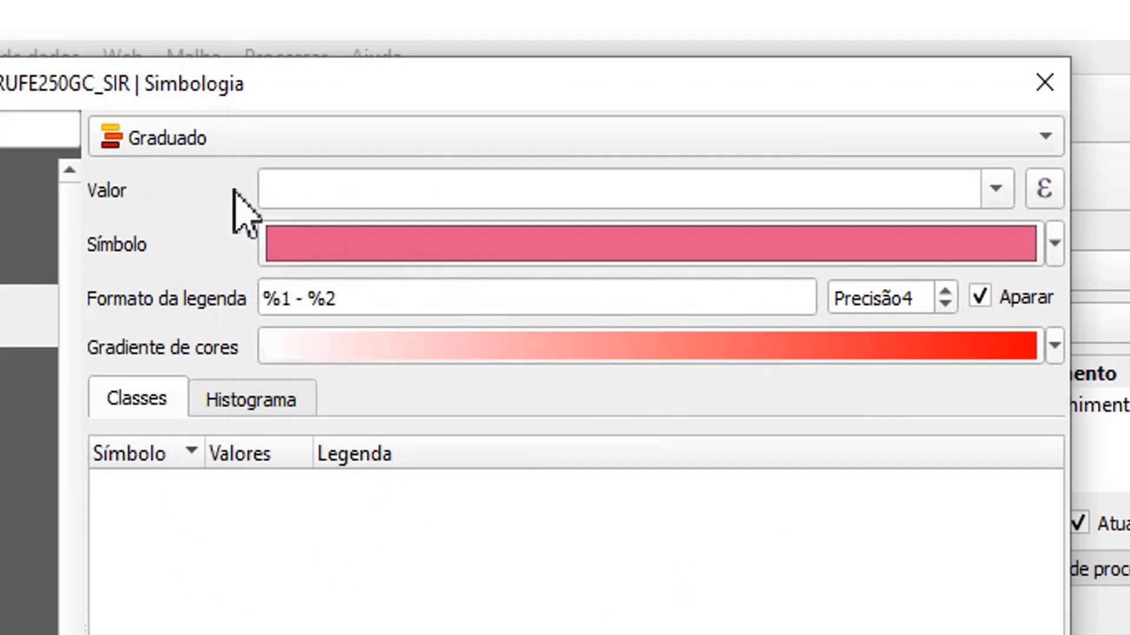
{"action": "key", "text": "Print"}
{"action": "mouse_move", "coordinate": [54, 161]}
{"action": "left_mouse_down"}
{"action": "mouse_move", "coordinate": [812, 429]}
{"action": "mouse_move", "coordinate": [1074, 480]}
{"action": "left_mouse_up"}
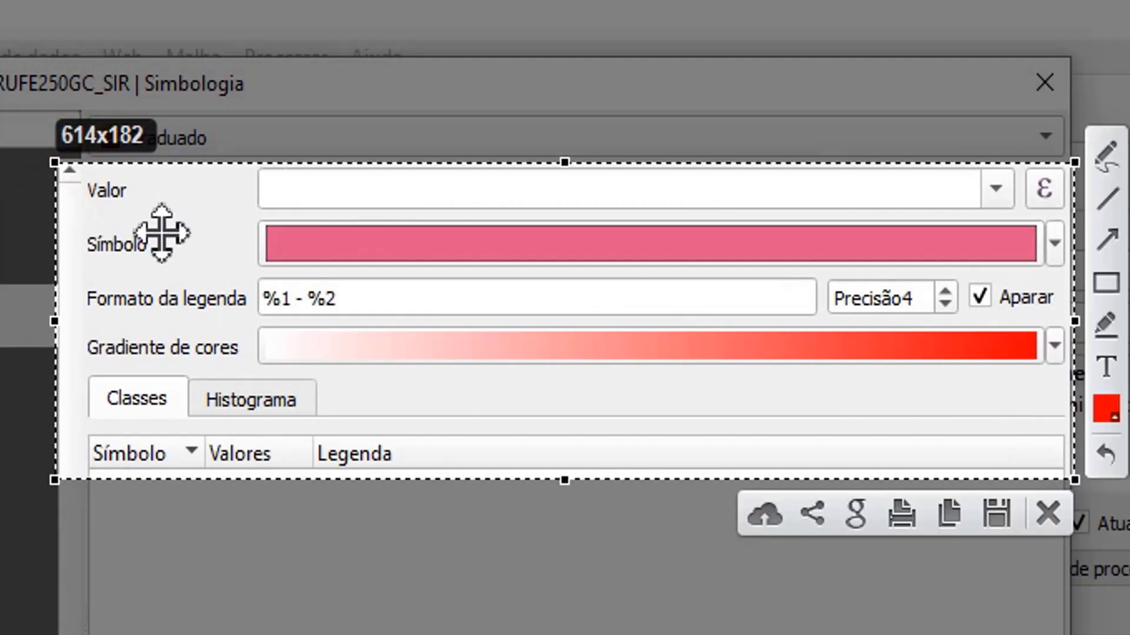
{"action": "left_click", "coordinate": [565, 156]}
{"action": "left_click_drag", "start_coordinate": [564, 164], "coordinate": [565, 152]}
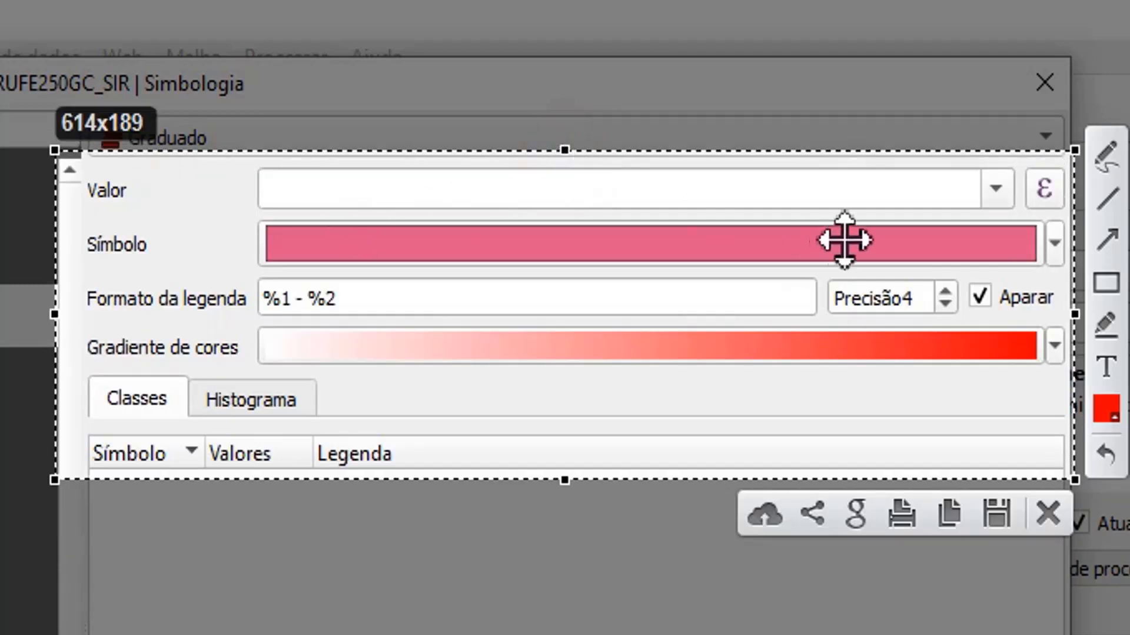
{"action": "left_click", "coordinate": [1108, 238]}
{"action": "mouse_move", "coordinate": [631, 176]}
{"action": "left_mouse_down"}
{"action": "mouse_move", "coordinate": [267, 171]}
{"action": "mouse_move", "coordinate": [179, 193]}
{"action": "left_mouse_up"}
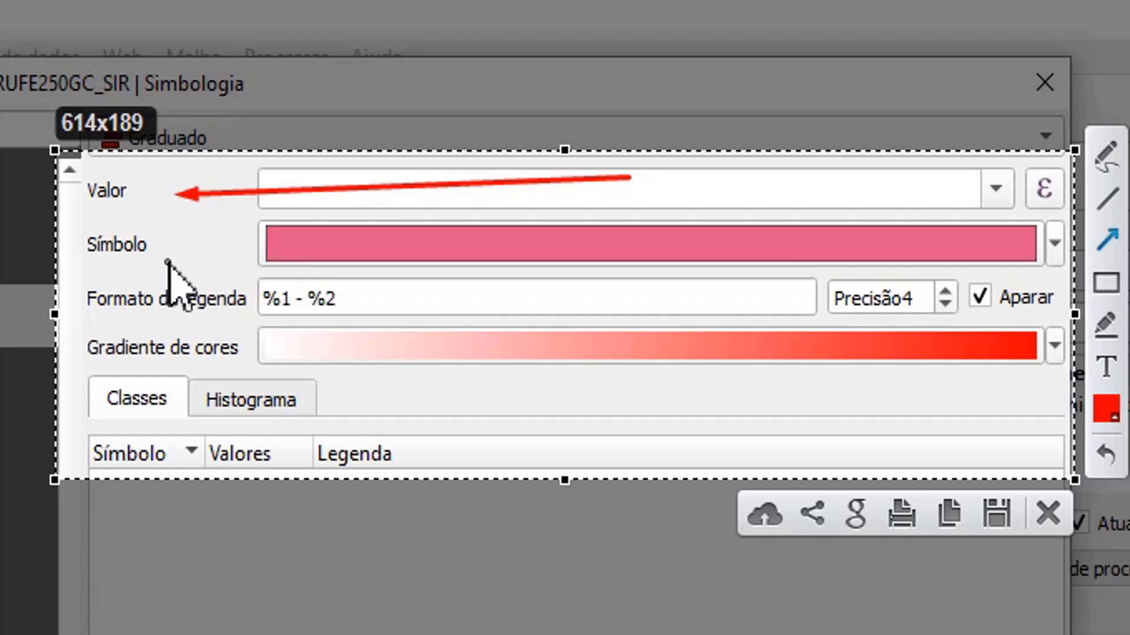
{"action": "left_click_drag", "start_coordinate": [244, 228], "coordinate": [166, 245]}
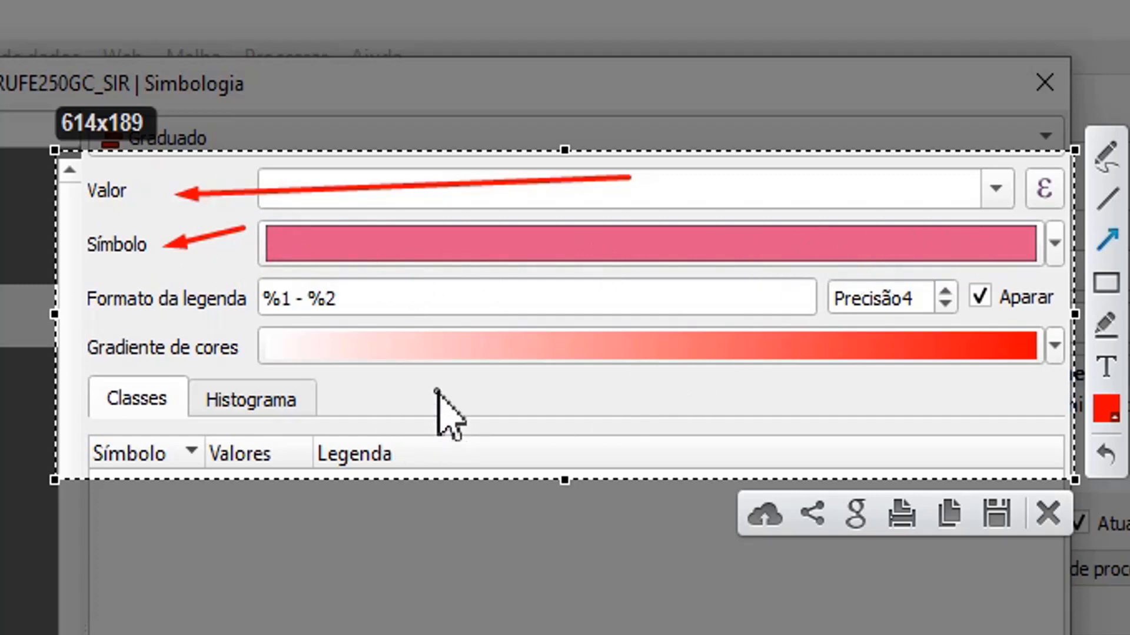
{"action": "left_click_drag", "start_coordinate": [436, 390], "coordinate": [251, 358]}
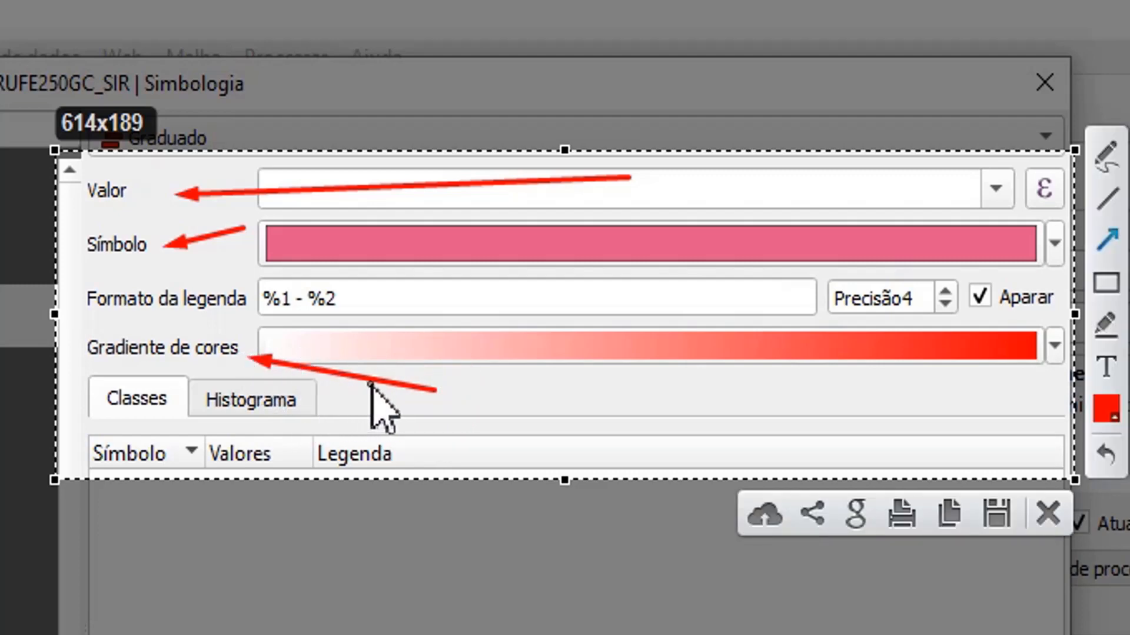
{"action": "left_click", "coordinate": [1047, 515]}
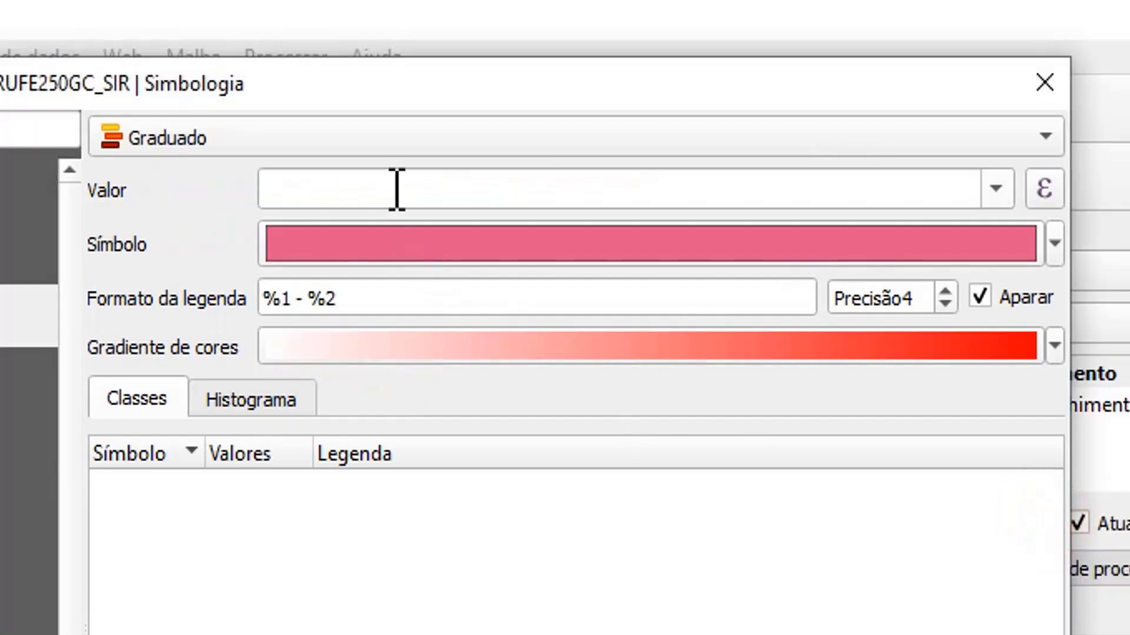
Use DENS_P17 as the graduated classification value and apply the Greys colour gradient
{"action": "left_click", "coordinate": [393, 189]}
{"action": "left_click", "coordinate": [995, 188]}
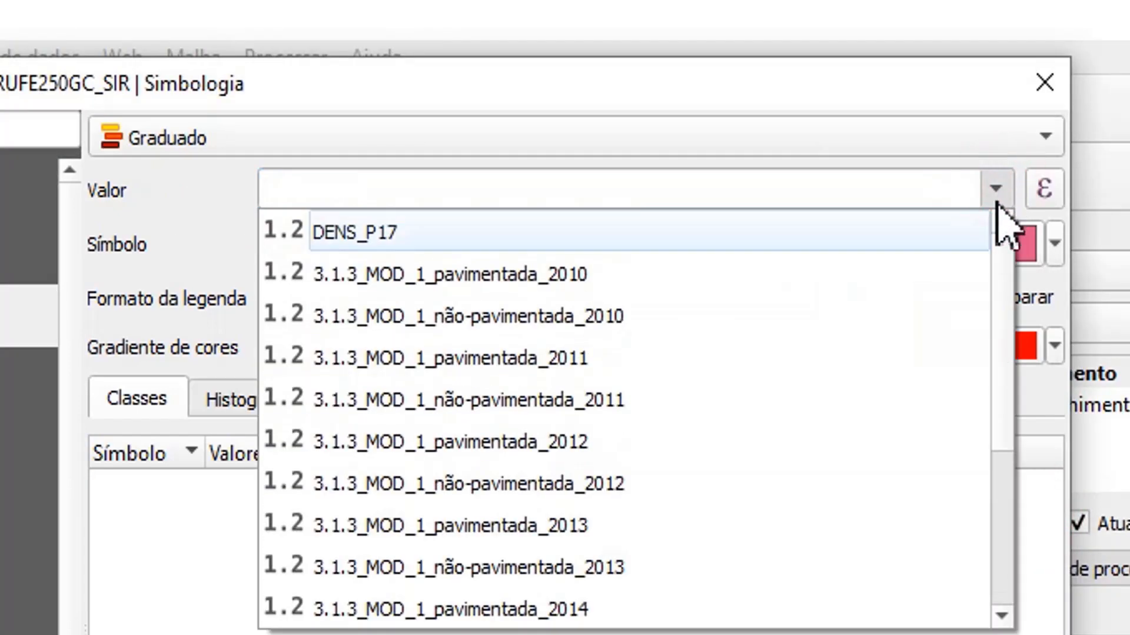
{"action": "left_click", "coordinate": [505, 239]}
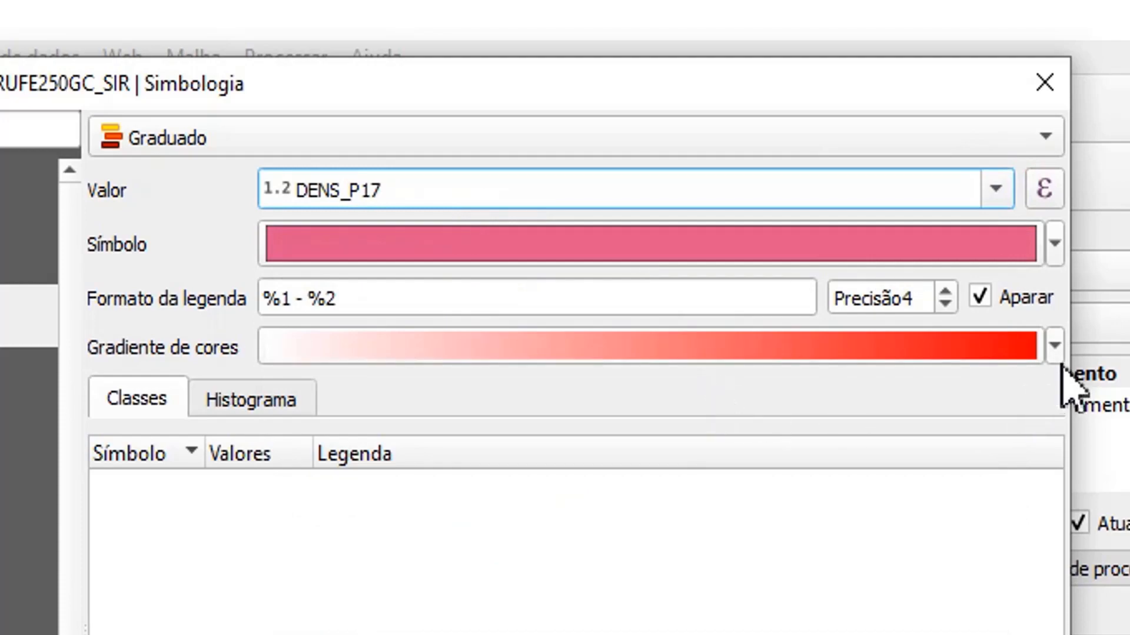
{"action": "left_click", "coordinate": [1055, 349]}
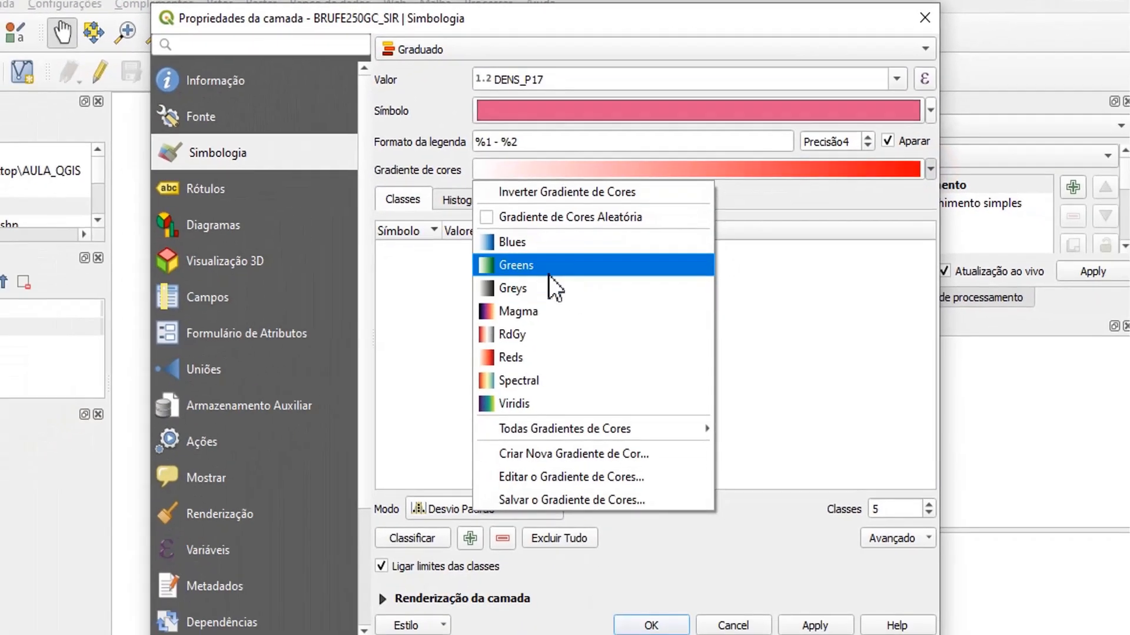
{"action": "left_click", "coordinate": [535, 280]}
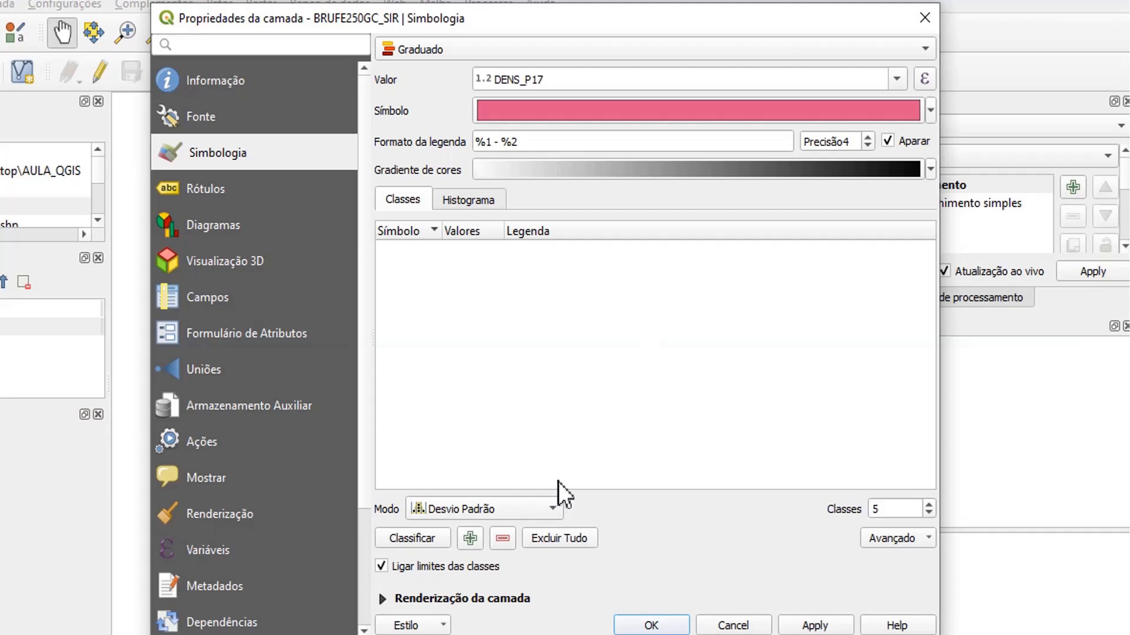
Classify DENS_P17 with the Intervalo Igual mode and apply the graduated style to the map layer
{"action": "left_click", "coordinate": [549, 506]}
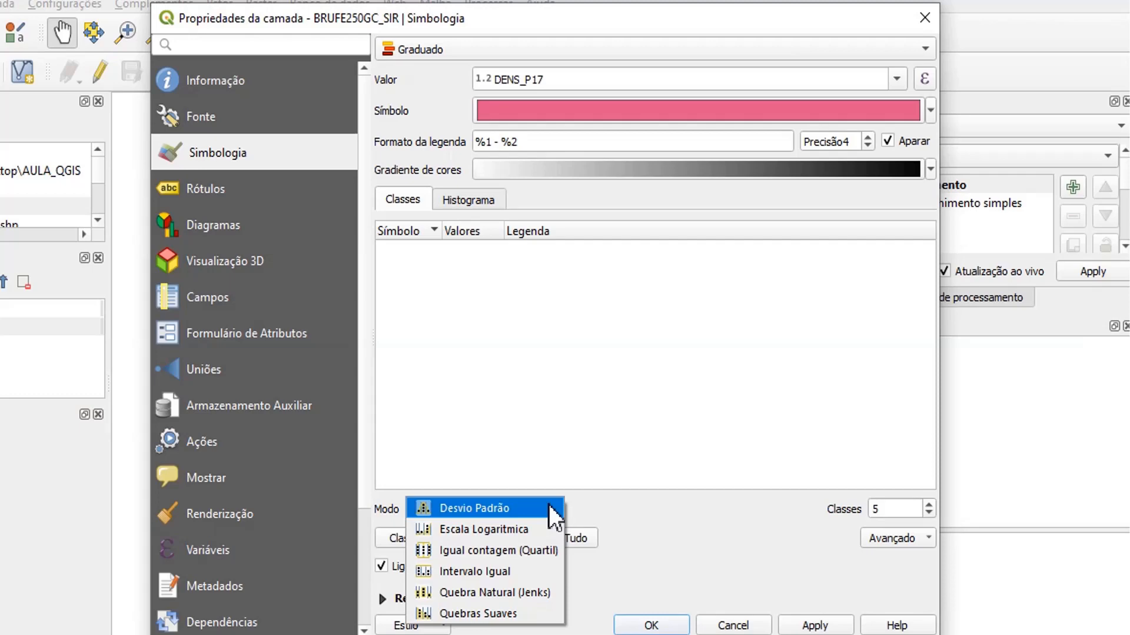
{"action": "left_click", "coordinate": [447, 510]}
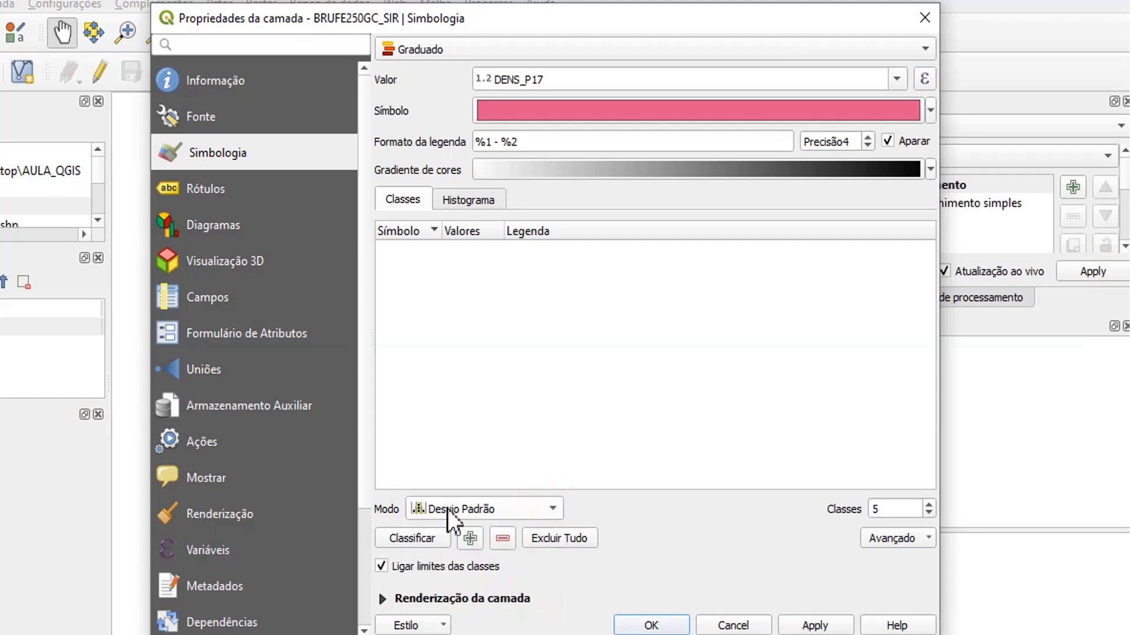
{"action": "left_click", "coordinate": [505, 514]}
{"action": "left_click", "coordinate": [513, 566]}
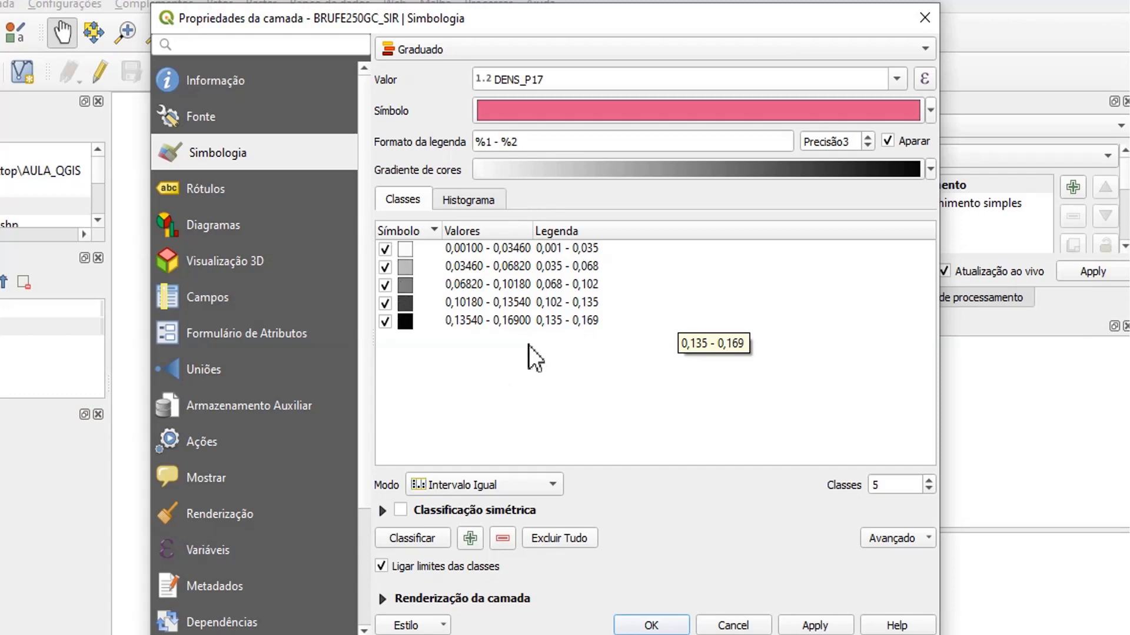
{"action": "left_click", "coordinate": [814, 624]}
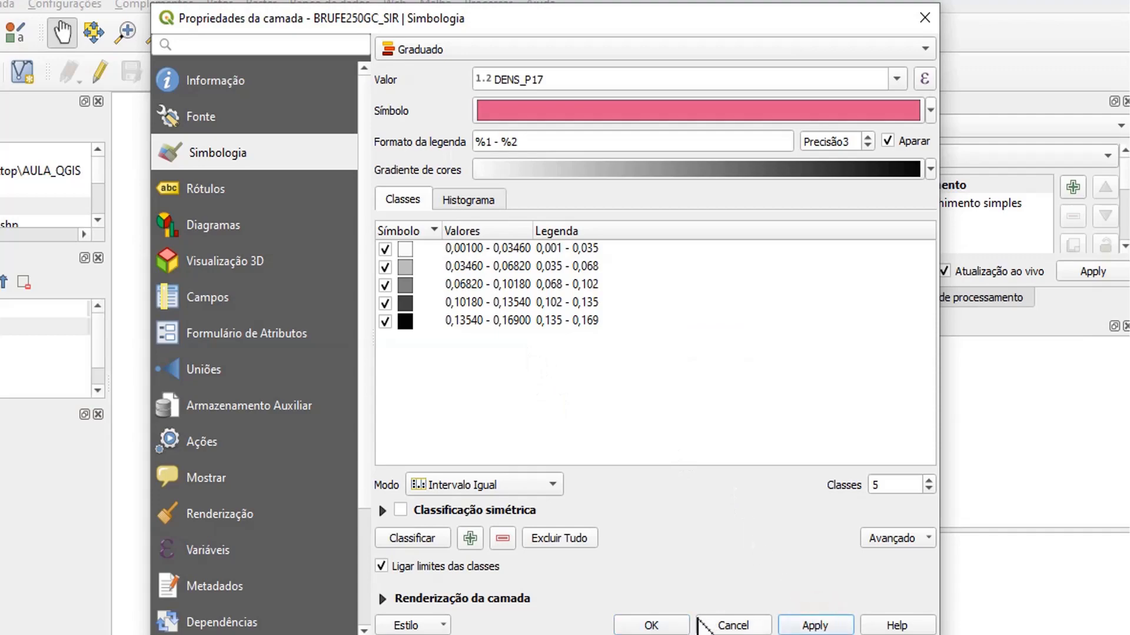
{"action": "left_click", "coordinate": [651, 626]}
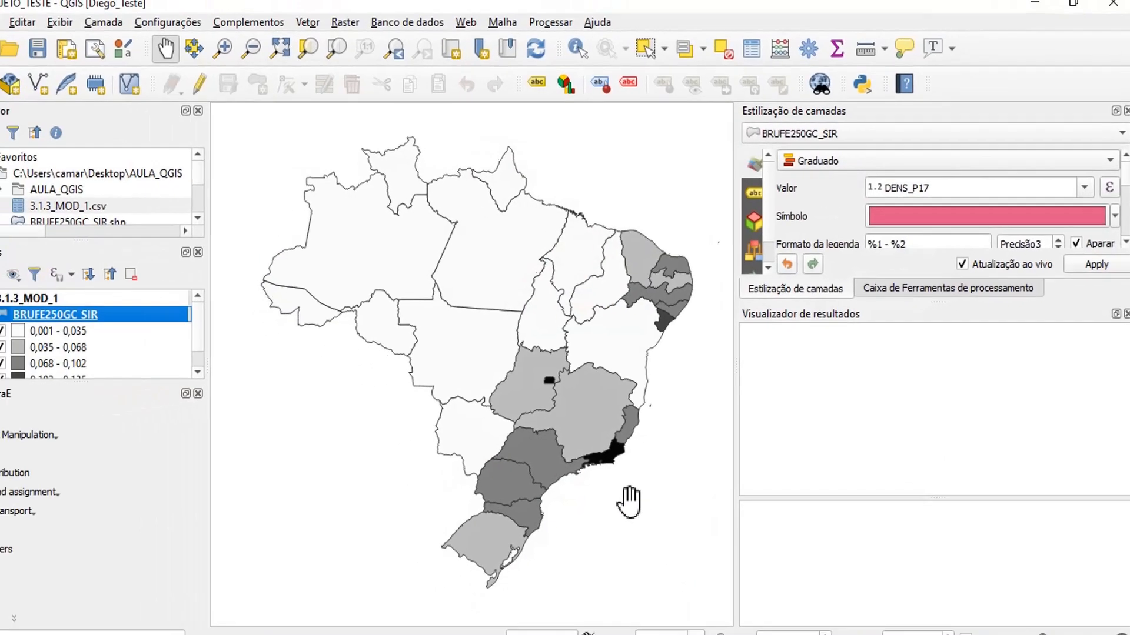
{"action": "left_click_drag", "start_coordinate": [653, 474], "coordinate": [640, 471]}
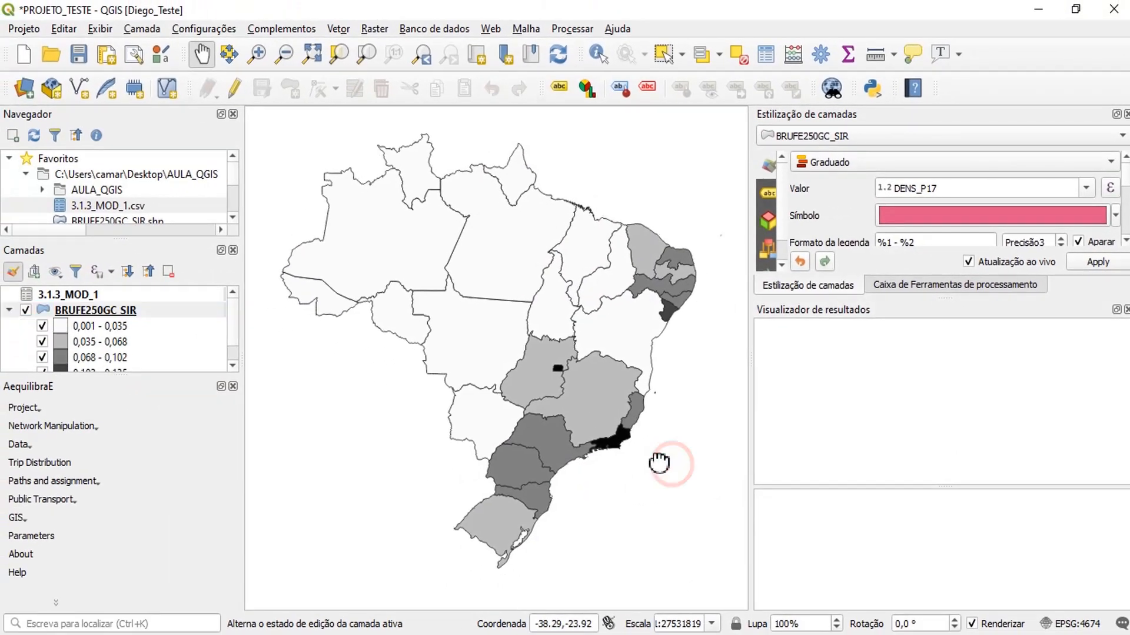